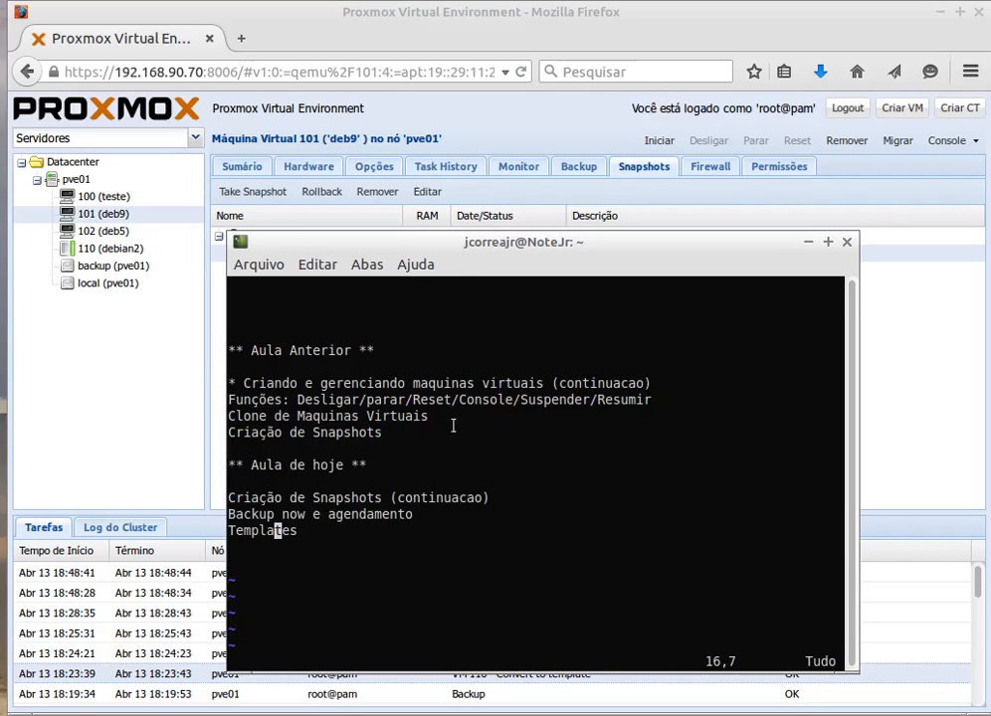
- Review the previous lesson's topics in the notes, from creating and managing virtual machines to snapshot creation
{"action": "key", "text": "Up"}
{"action": "key", "text": "Up"}
{"action": "key", "text": "Up"}
{"action": "key", "text": "Up"}
{"action": "key", "text": "Up"}
{"action": "key", "text": "Up"}
{"action": "key", "text": "Up"}
{"action": "key", "text": "Down"}
{"action": "key", "text": "Right"}
{"action": "key", "text": "Right"}
{"action": "key", "text": "Right"}
{"action": "key", "text": "Right"}
{"action": "key", "text": "Right"}
{"action": "key", "text": "Right"}
{"action": "key", "text": "Right"}
{"action": "key", "text": "Right"}
{"action": "key", "text": "Right"}
{"action": "key", "text": "Right"}
{"action": "key", "text": "Right"}
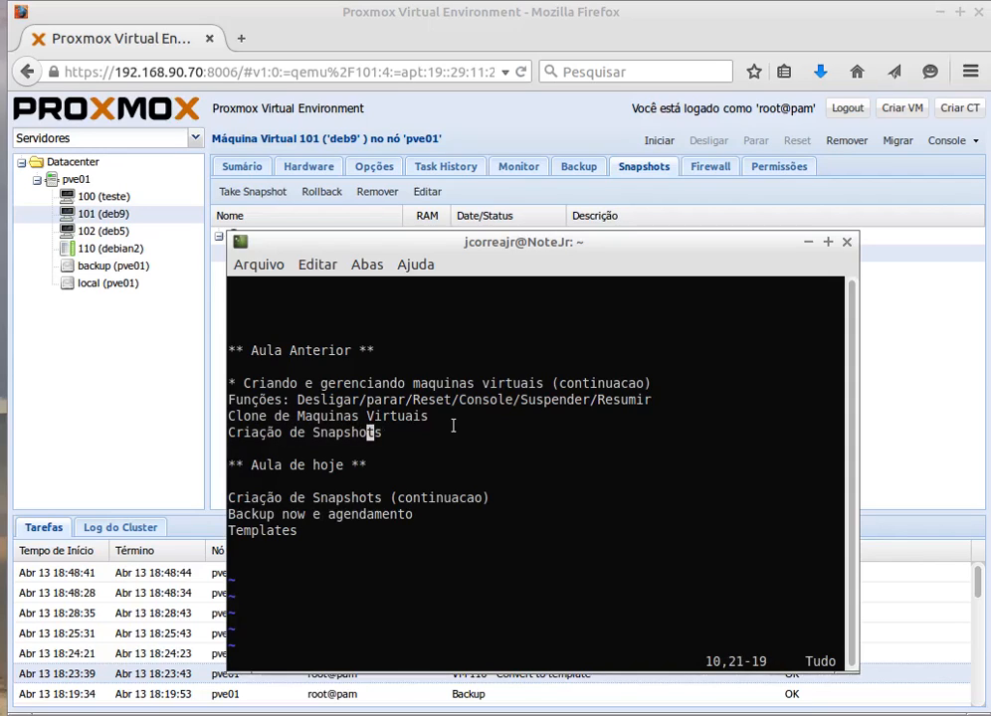
- Go through today's lesson topics in the notes: snapshot creation continued, immediate and scheduled backups, and templates
{"action": "key", "text": "Down"}
{"action": "key", "text": "Down"}
{"action": "key", "text": "Down"}
{"action": "key", "text": "Down"}
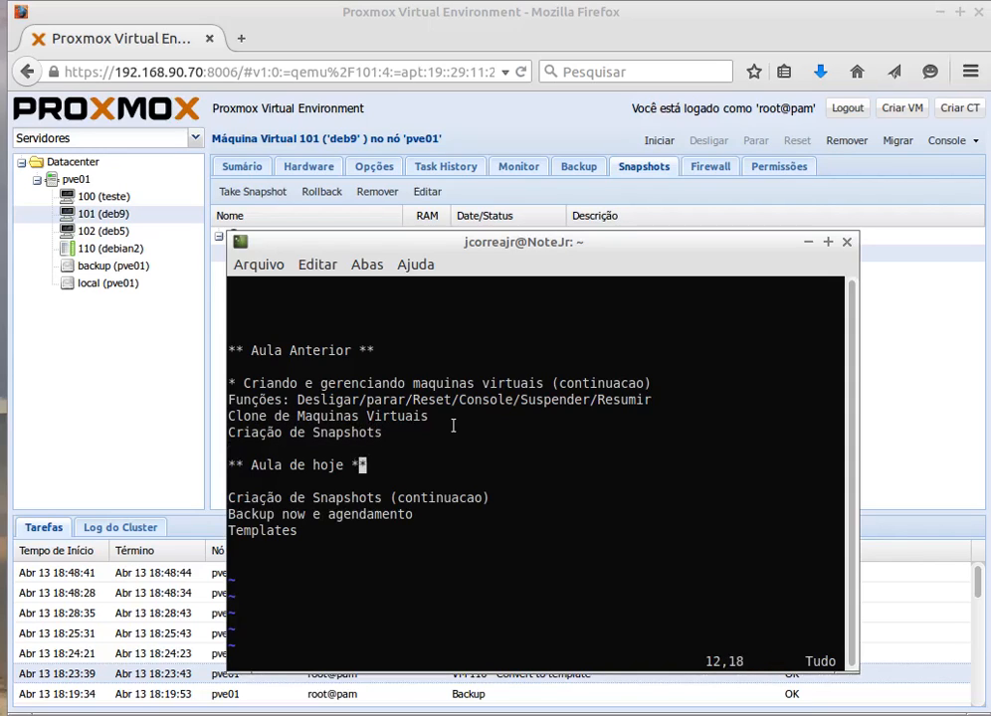
{"action": "key", "text": "Down"}
{"action": "key", "text": "Up"}
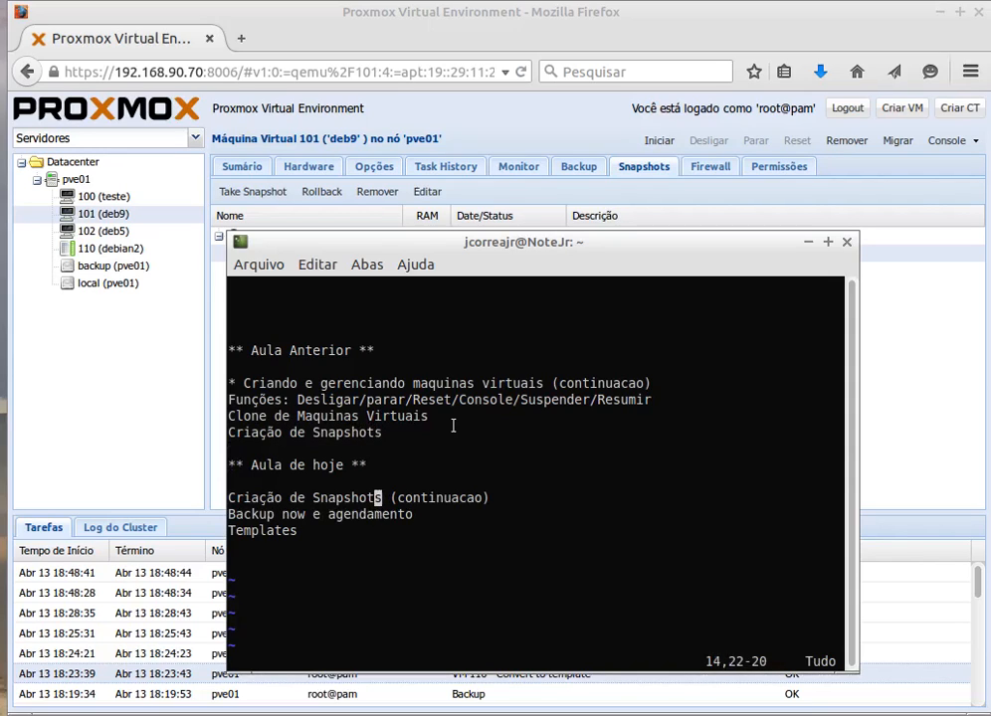
{"action": "key", "text": "Down"}
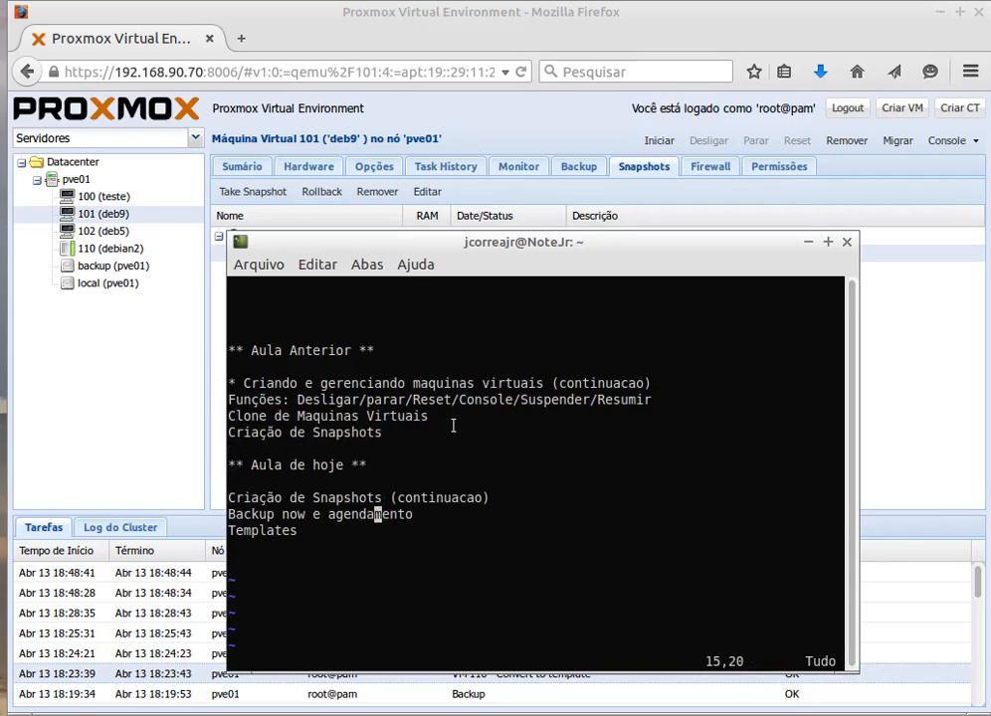
{"action": "key", "text": "Down"}
{"action": "key", "text": "Up"}
{"action": "key", "text": "Up"}
{"action": "key", "text": "Up"}
{"action": "key", "text": "Up"}
{"action": "key", "text": "Up"}
{"action": "key", "text": "Down"}
{"action": "key", "text": "Down"}
{"action": "key", "text": "Down"}
{"action": "key", "text": "Left"}
{"action": "key", "text": "Left"}
{"action": "key", "text": "Left"}
{"action": "key", "text": "Left"}
{"action": "key", "text": "Left"}
{"action": "key", "text": "Left"}
{"action": "key", "text": "Left"}
{"action": "key", "text": "Left"}
{"action": "key", "text": "Left"}
{"action": "key", "text": "Left"}
{"action": "key", "text": "Left"}
{"action": "key", "text": "Right"}
{"action": "key", "text": "Right"}
{"action": "key", "text": "Right"}
{"action": "key", "text": "Right"}
{"action": "key", "text": "Right"}
{"action": "key", "text": "Right"}
{"action": "key", "text": "Right"}
{"action": "key", "text": "Right"}
{"action": "key", "text": "Right"}
{"action": "key", "text": "Right"}
{"action": "key", "text": "Right"}
{"action": "key", "text": "Right"}
{"action": "key", "text": "Right"}
{"action": "key", "text": "Right"}
{"action": "key", "text": "Right"}
{"action": "key", "text": "Right"}
{"action": "key", "text": "Right"}
{"action": "key", "text": "Right"}
{"action": "key", "text": "Right"}
{"action": "key", "text": "Right"}
{"action": "key", "text": "Right"}
{"action": "key", "text": "Right"}
{"action": "key", "text": "Right"}
{"action": "key", "text": "Right"}
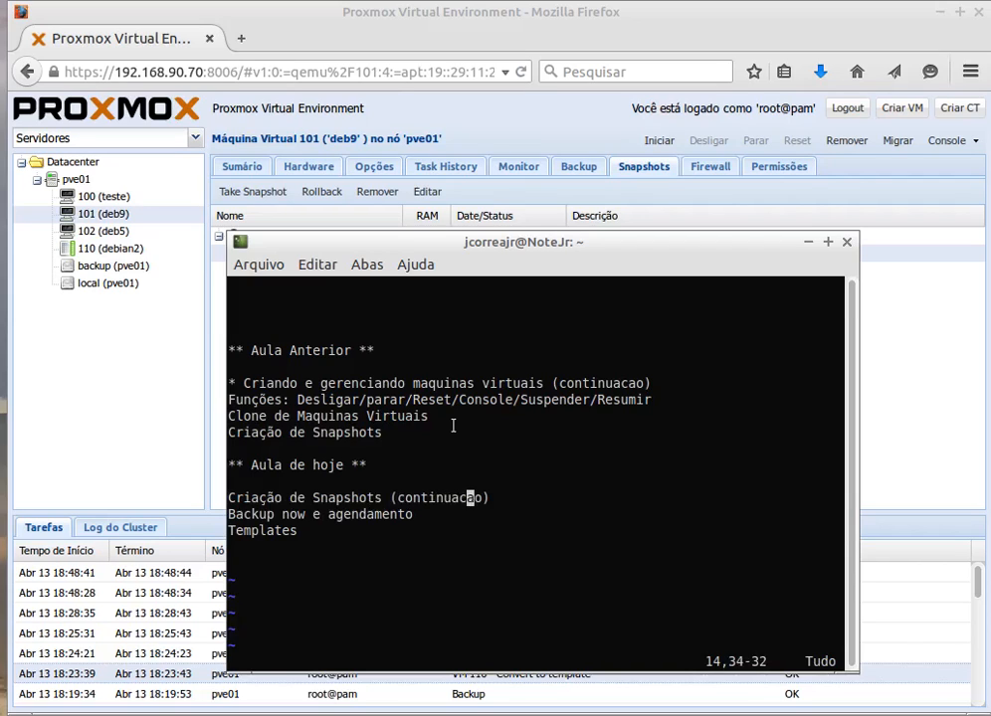
{"action": "key", "text": "Down"}
{"action": "key", "text": "Left"}
{"action": "key", "text": "Left"}
{"action": "key", "text": "Left"}
{"action": "key", "text": "Left"}
{"action": "key", "text": "Left"}
{"action": "key", "text": "Left"}
{"action": "key", "text": "Left"}
{"action": "key", "text": "Left"}
{"action": "key", "text": "Left"}
{"action": "key", "text": "Left"}
{"action": "key", "text": "Left"}
{"action": "key", "text": "Left"}
{"action": "key", "text": "Left"}
{"action": "key", "text": "Down"}
{"action": "key", "text": "Up"}
{"action": "key", "text": "Down"}
{"action": "key", "text": "Up"}
{"action": "key", "text": "Up"}
{"action": "key", "text": "Up"}
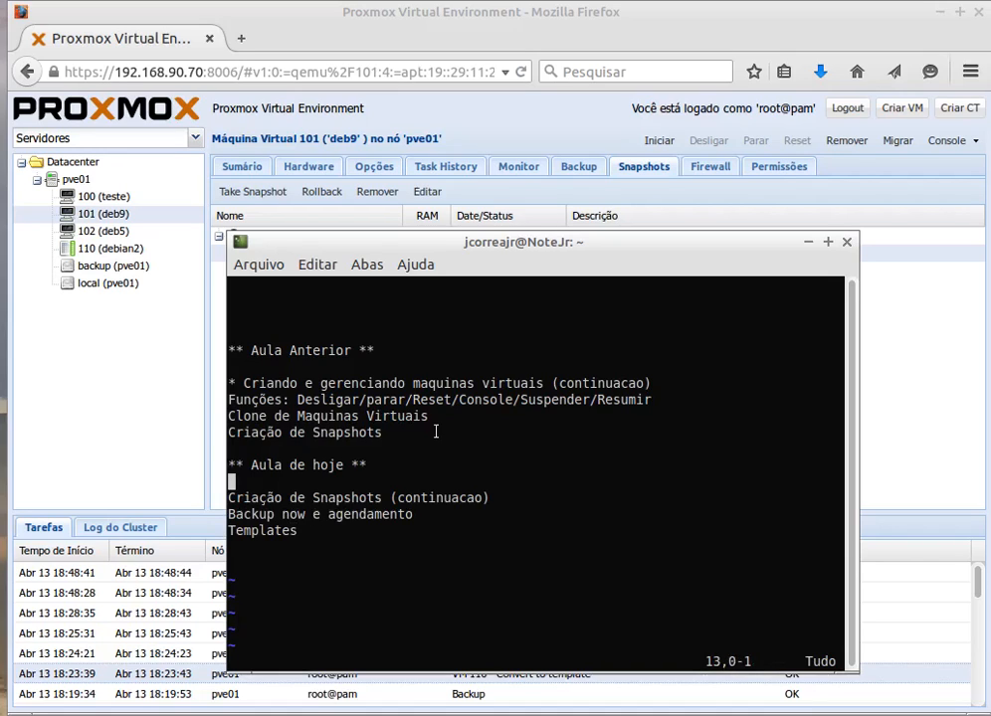
- Put the notes terminal away and inspect the snapshot tree of VM 110 (debian2), including Instalada_OK and sem_arquivo_teste
{"action": "left_click", "coordinate": [808, 243]}
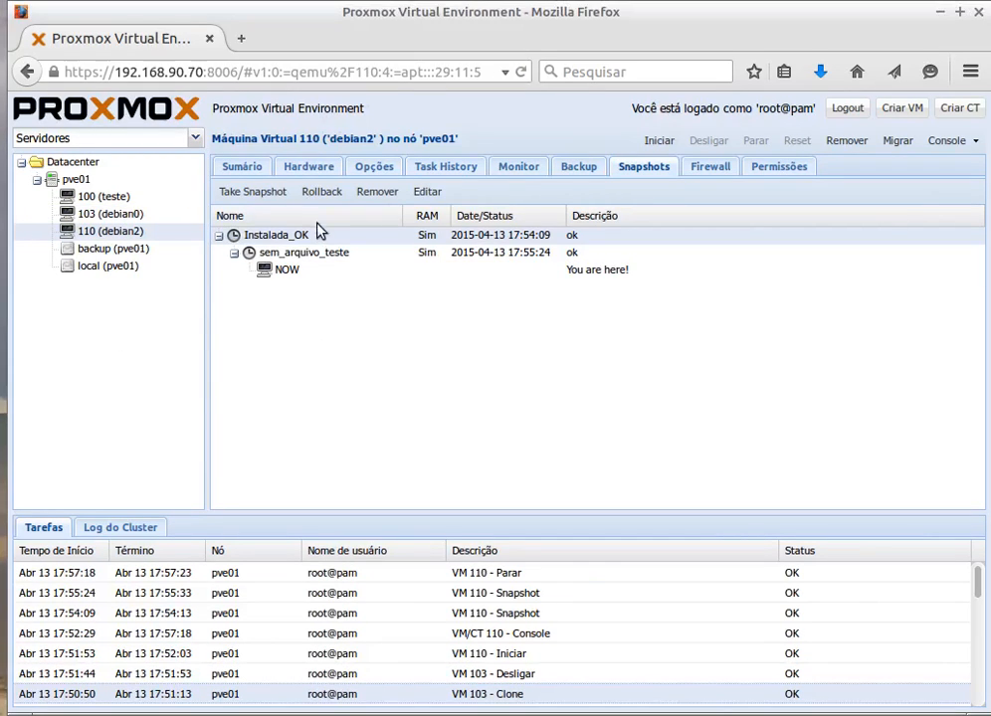
{"action": "left_click", "coordinate": [285, 254]}
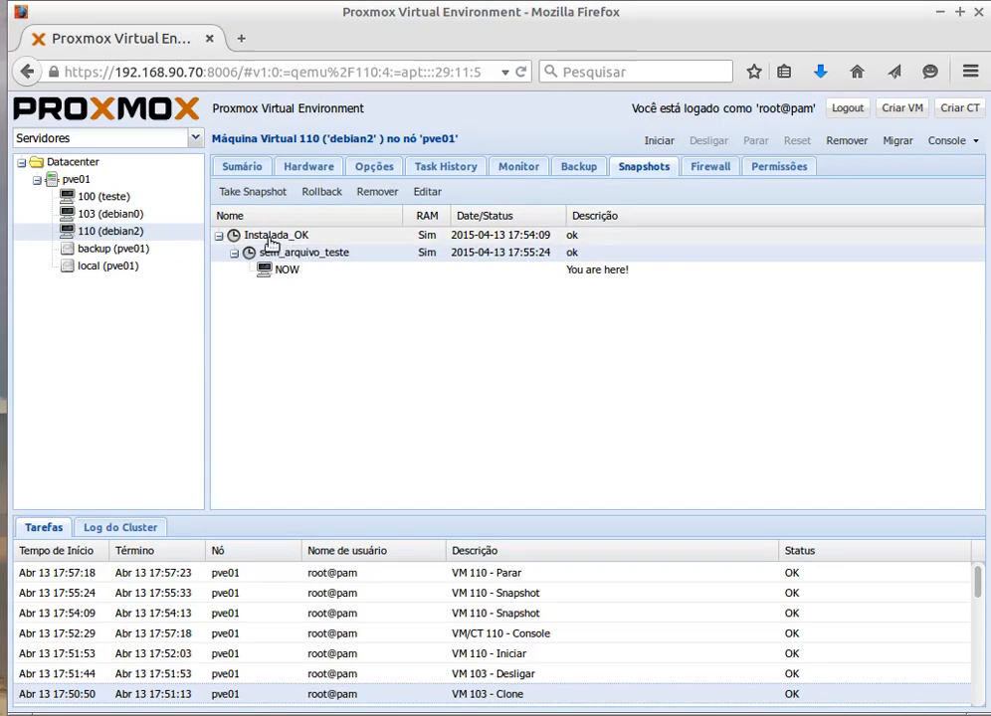
{"action": "left_click", "coordinate": [286, 269]}
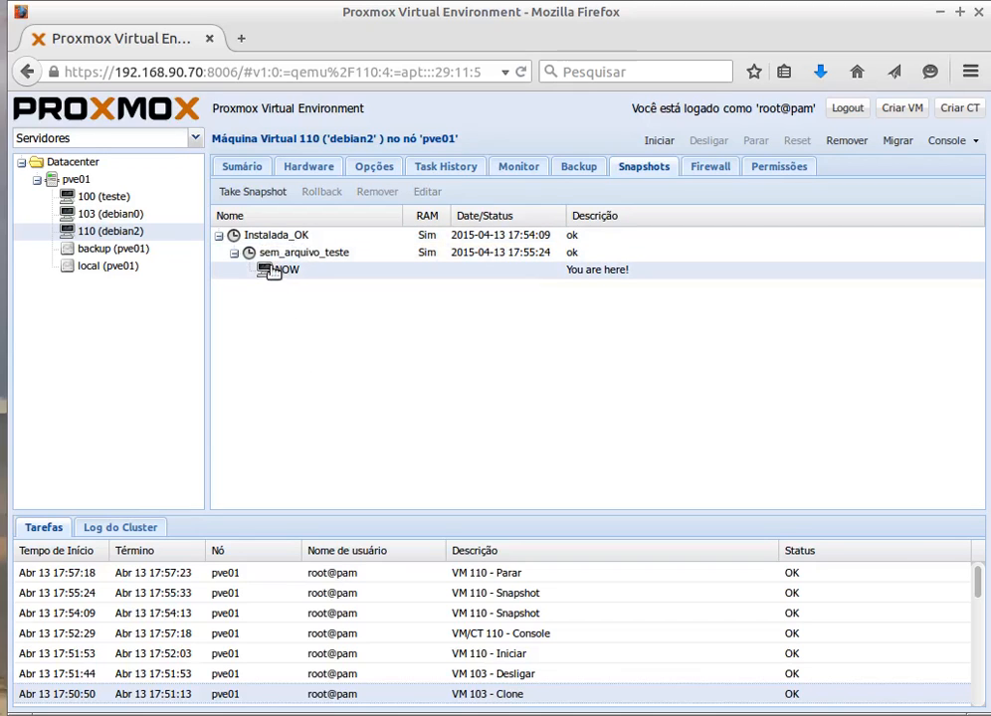
{"action": "left_click", "coordinate": [266, 236]}
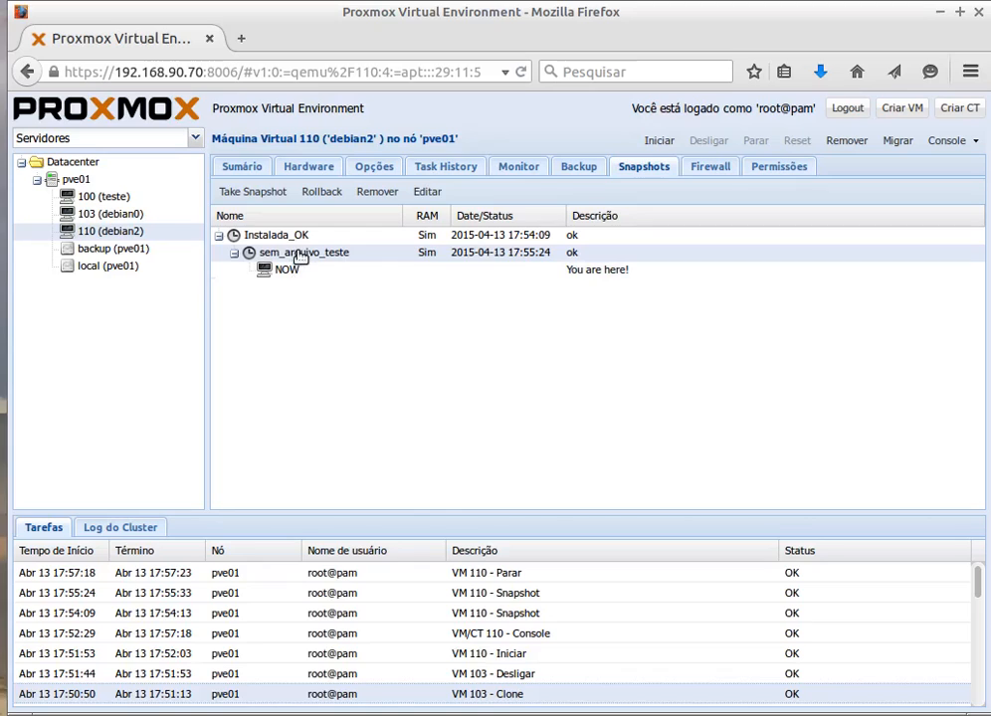
- Start a clone of VM 110 (debian2) with VM ID 111 and the name debian3
{"action": "right_click", "coordinate": [87, 236]}
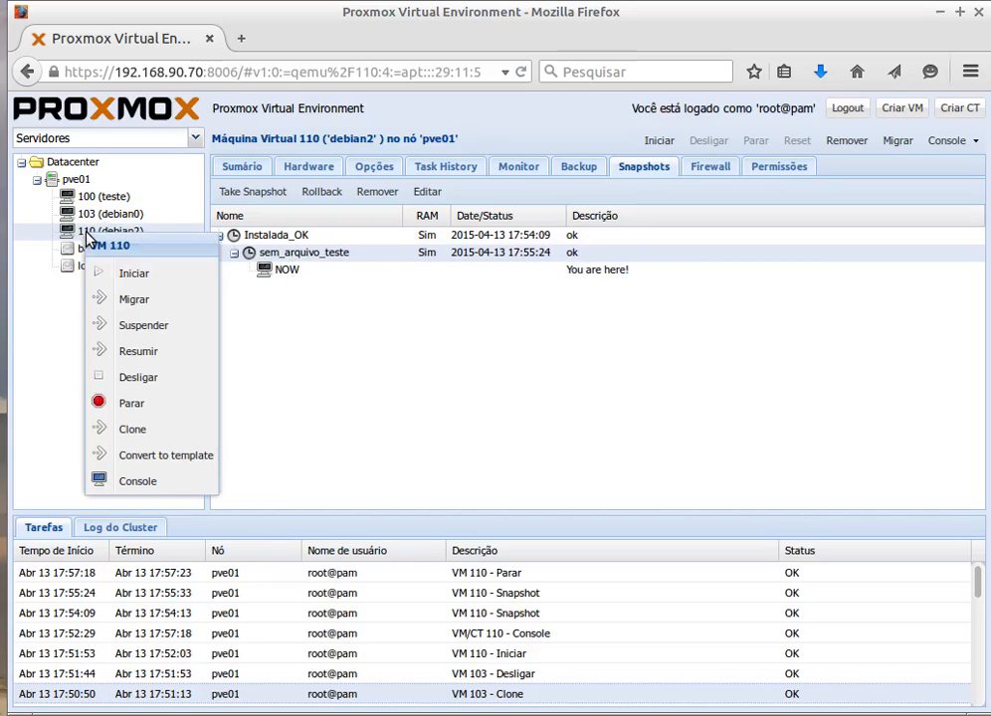
{"action": "left_click", "coordinate": [140, 428]}
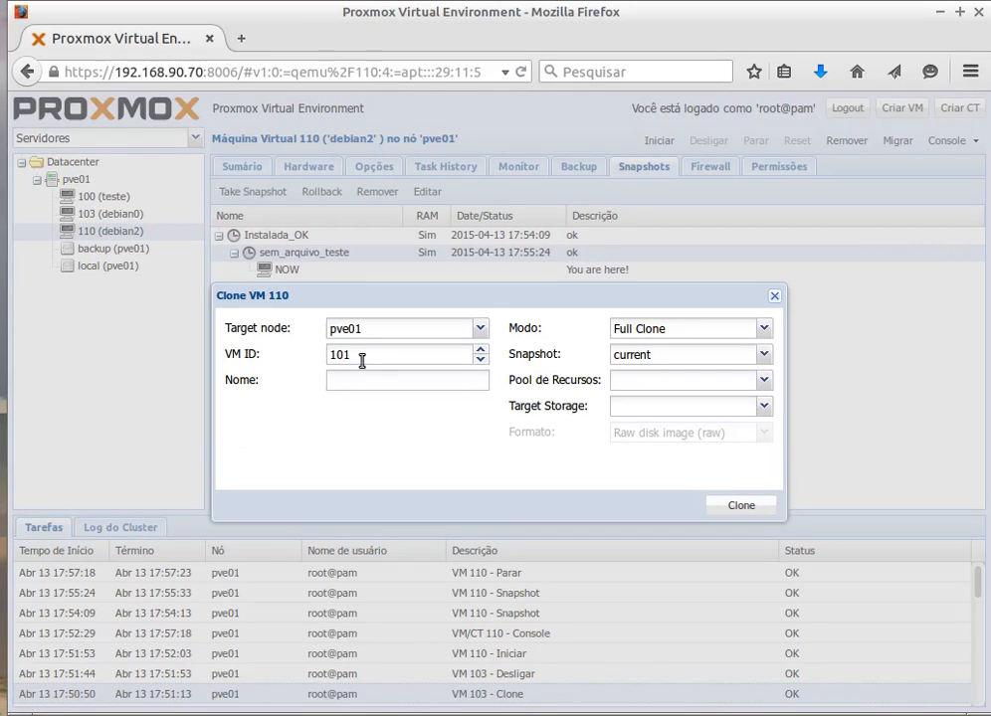
{"action": "left_click_drag", "start_coordinate": [360, 356], "coordinate": [310, 359]}
{"action": "type", "text": "111"}
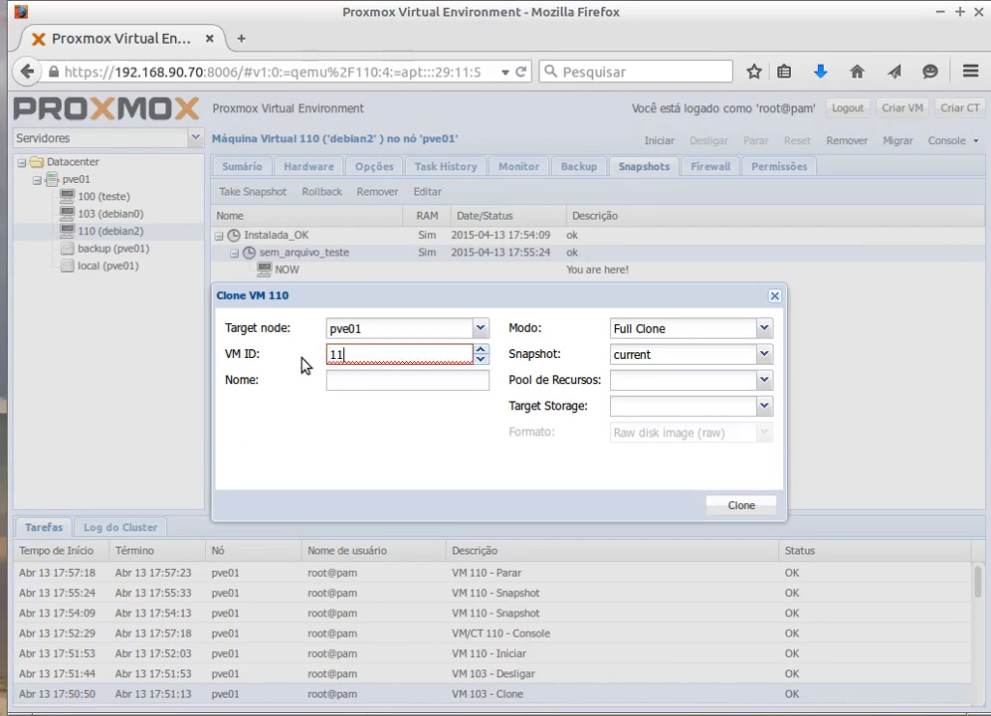
{"action": "left_click", "coordinate": [360, 379]}
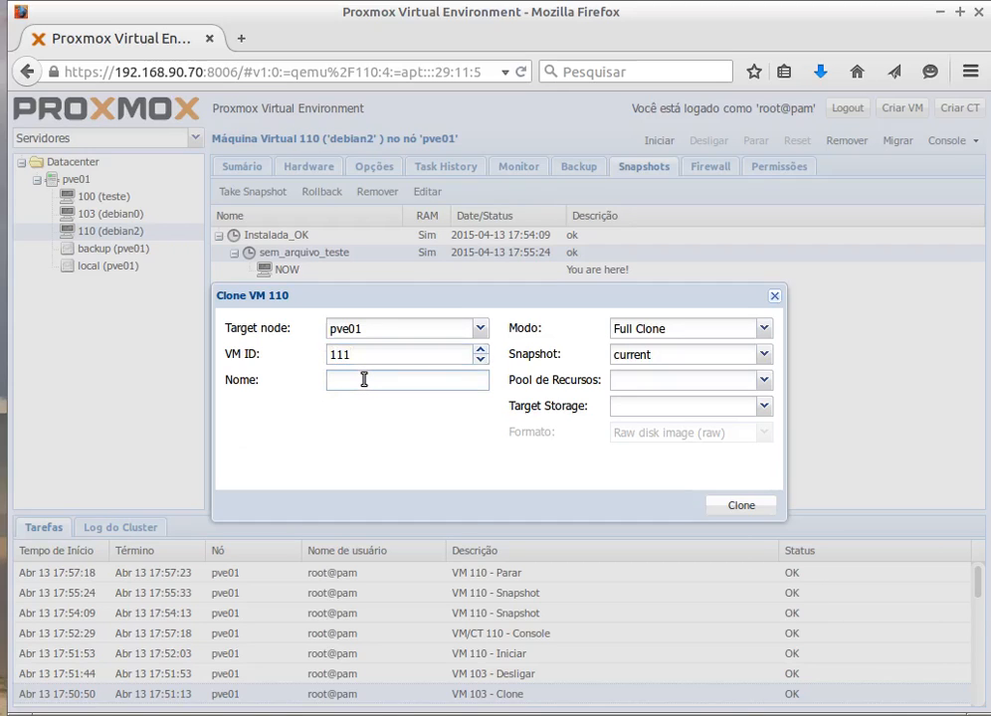
{"action": "type", "text": "debian3"}
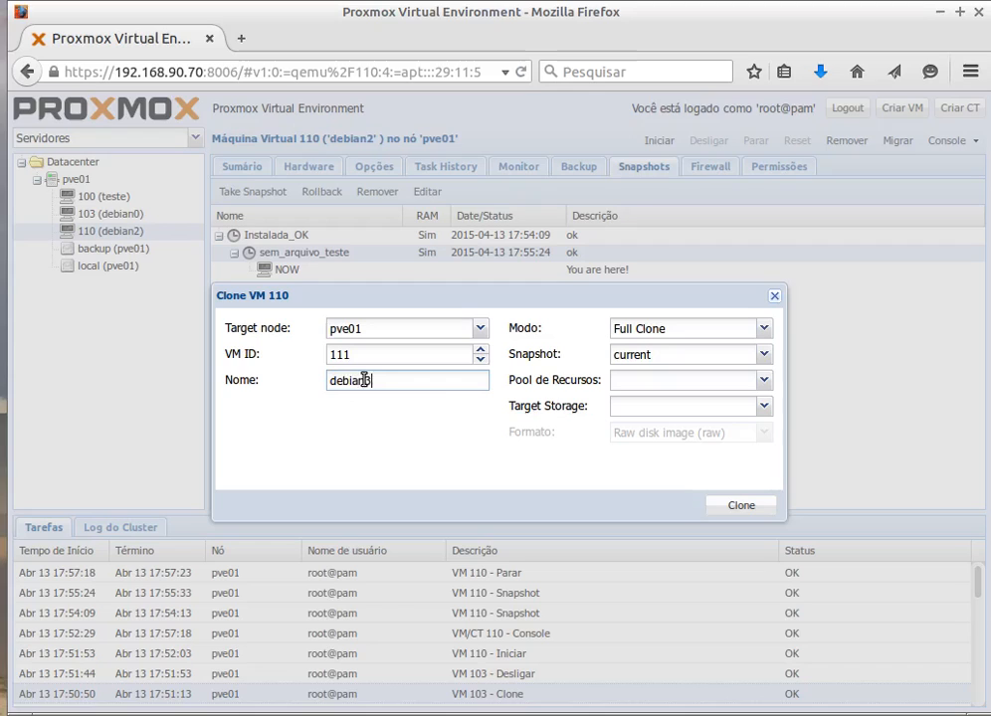
- Keep the clone mode at Full Clone and choose the snapshot Instalada_OK as its source
{"action": "left_click", "coordinate": [764, 329]}
{"action": "left_click", "coordinate": [765, 329]}
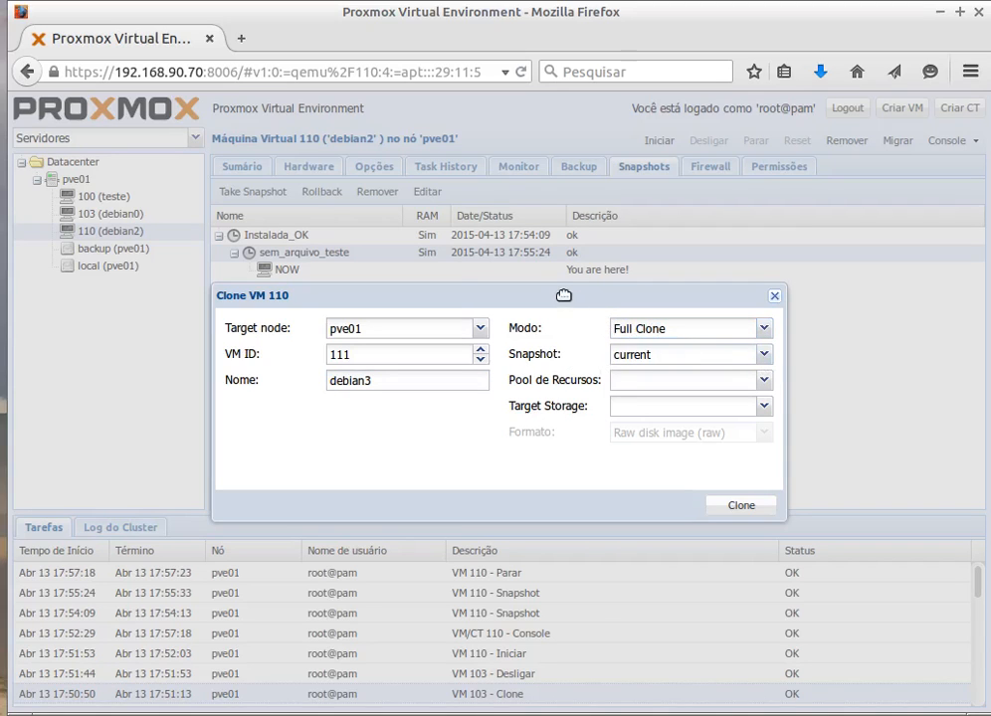
{"action": "left_click_drag", "start_coordinate": [574, 355], "coordinate": [575, 372]}
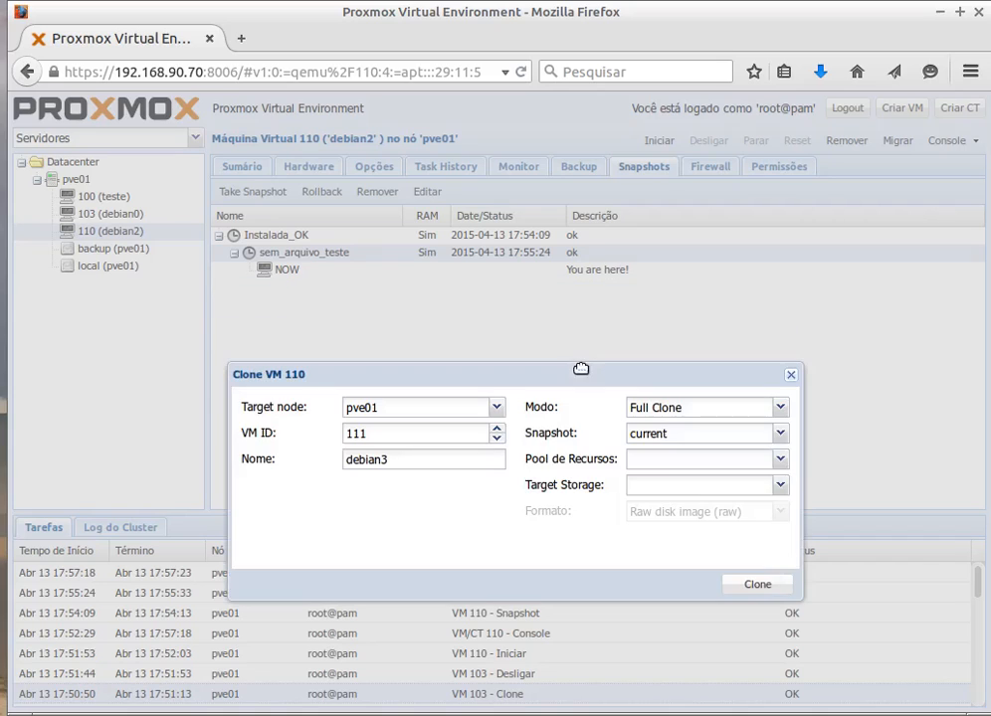
{"action": "left_click", "coordinate": [782, 435]}
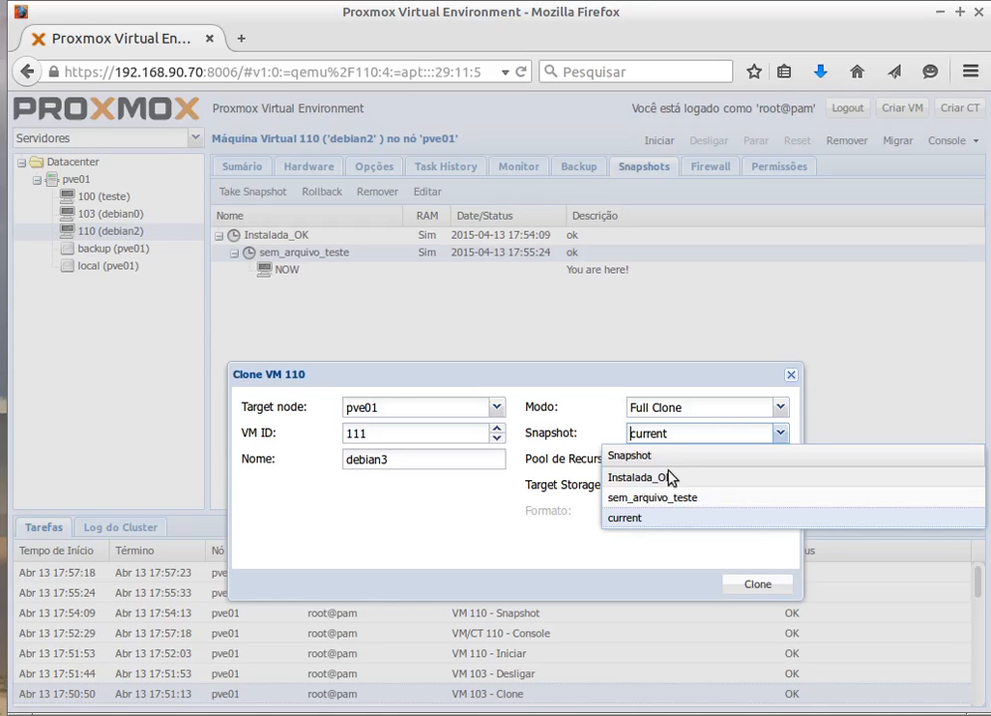
{"action": "left_click", "coordinate": [663, 479]}
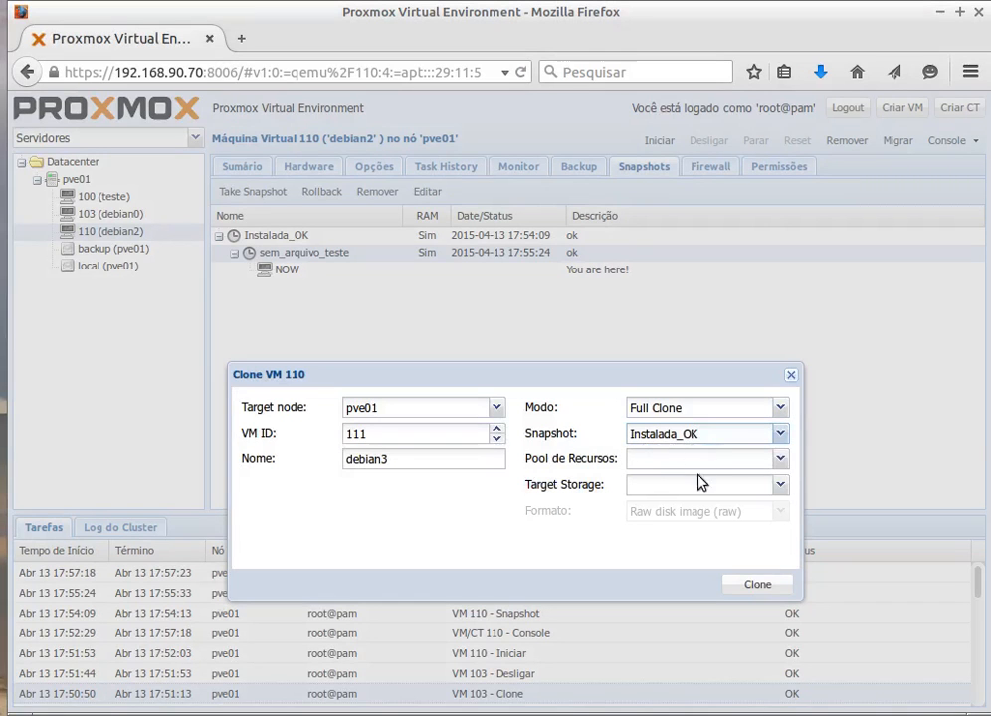
- Set the clone's target storage to local with the Raw disk image (raw) format and create the clone
{"action": "left_click", "coordinate": [782, 486]}
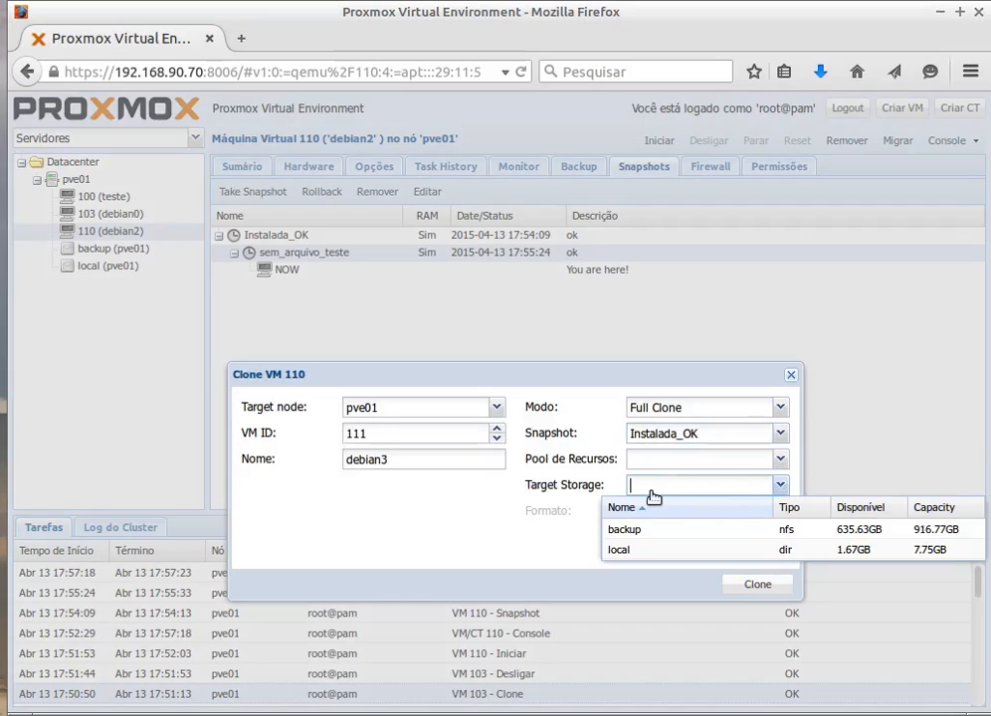
{"action": "left_click", "coordinate": [617, 551]}
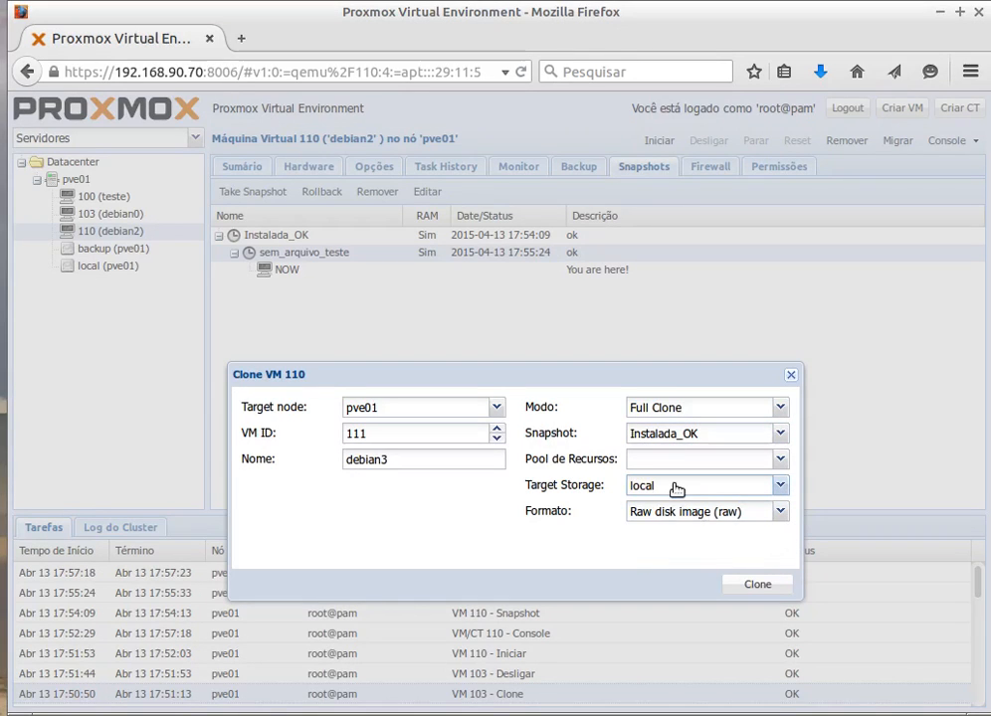
{"action": "left_click", "coordinate": [779, 511]}
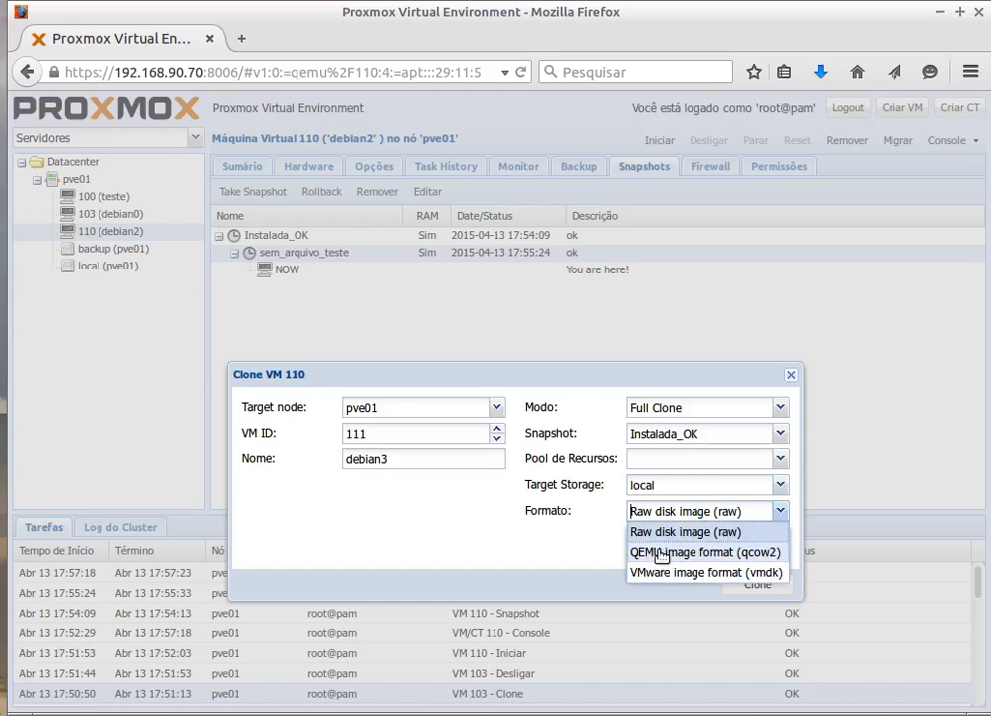
{"action": "left_click", "coordinate": [685, 532]}
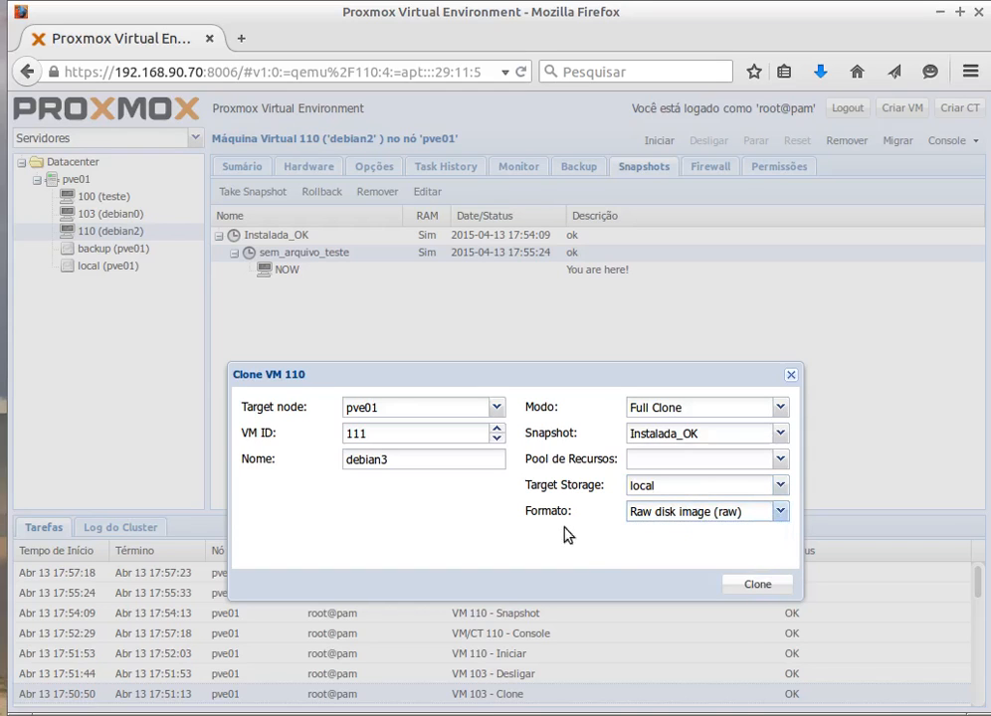
{"action": "left_click", "coordinate": [758, 587]}
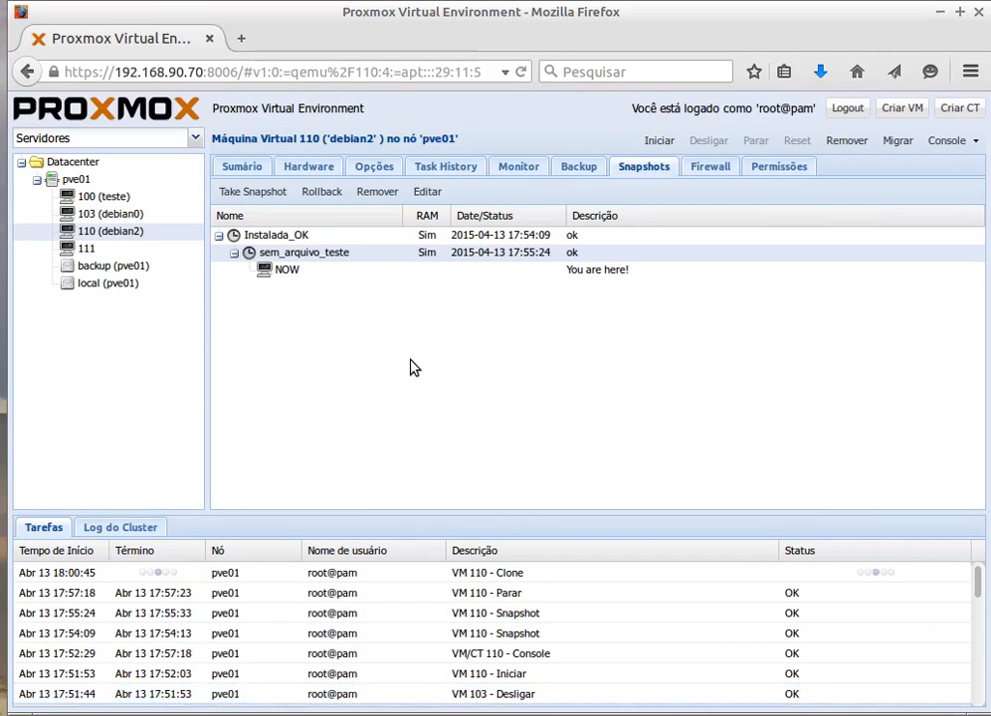
- Check the clone task's output and compare the snapshot lists of VM 111 (debian3) and VM 110 (debian2)
{"action": "double_click", "coordinate": [517, 575]}
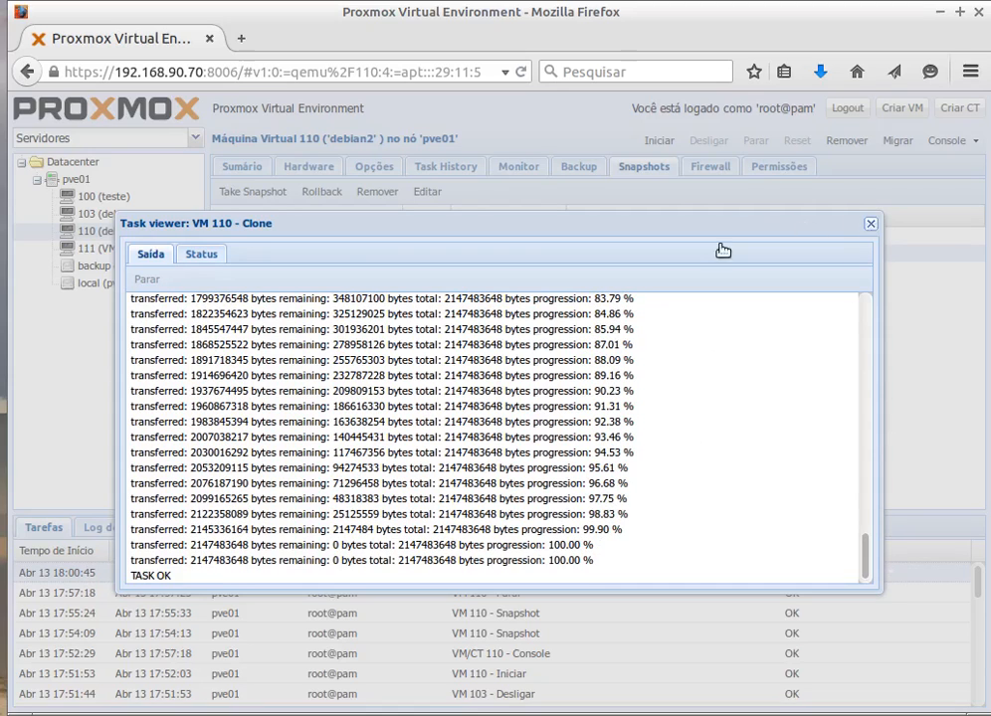
{"action": "left_click", "coordinate": [871, 224]}
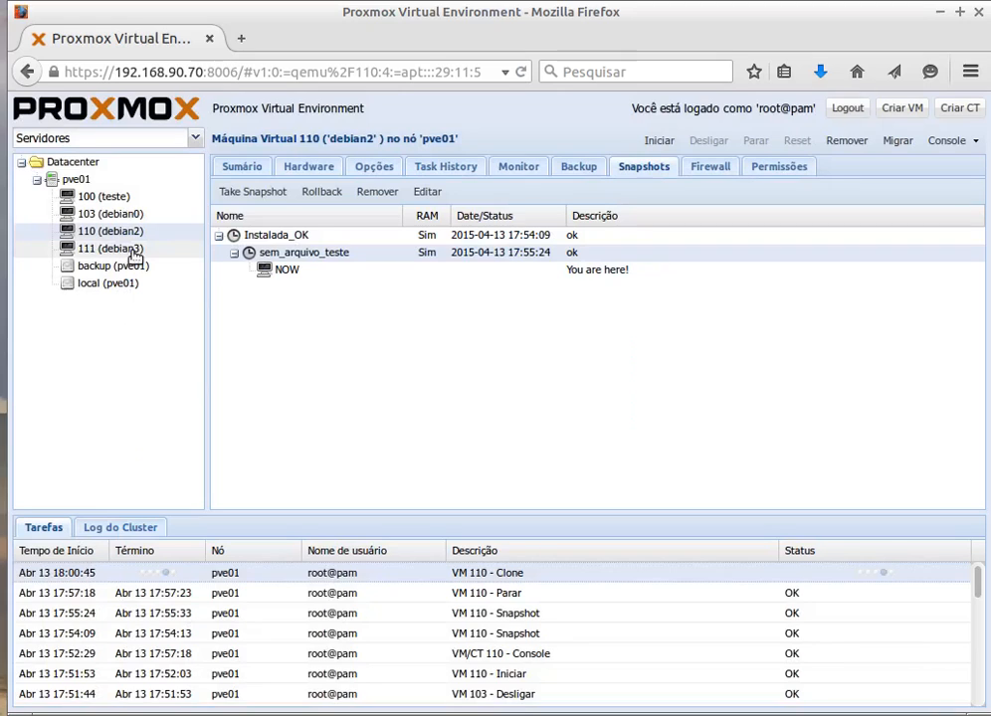
{"action": "left_click", "coordinate": [132, 249]}
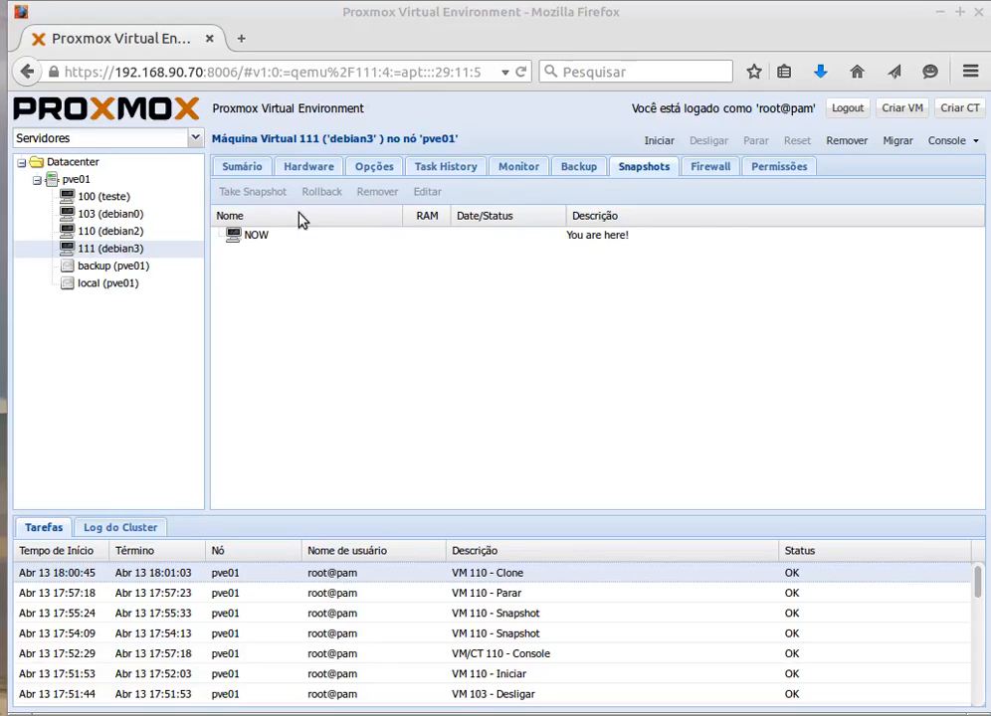
{"action": "left_click", "coordinate": [88, 236]}
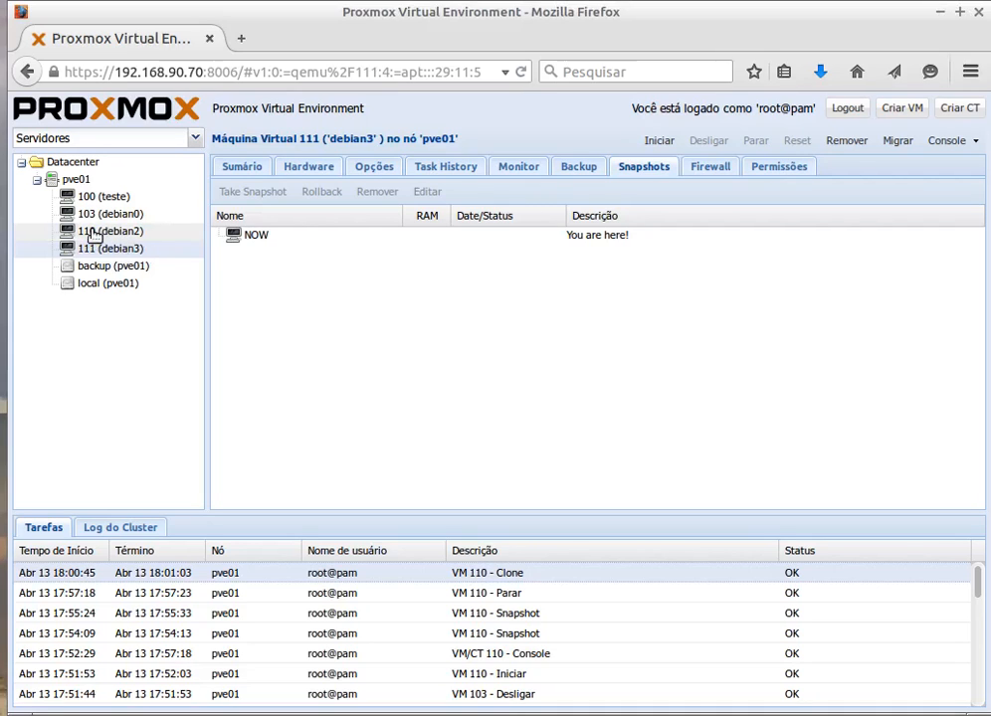
{"action": "left_click", "coordinate": [111, 234]}
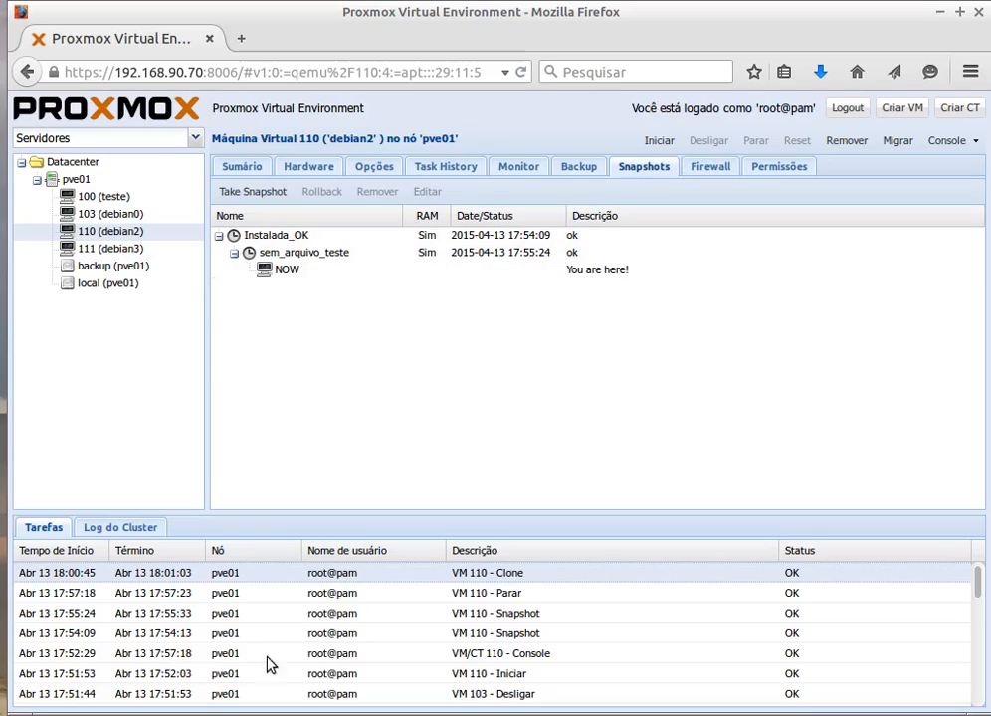
{"action": "key", "text": "alt+Tab"}
{"action": "key", "text": "alt+Tab"}
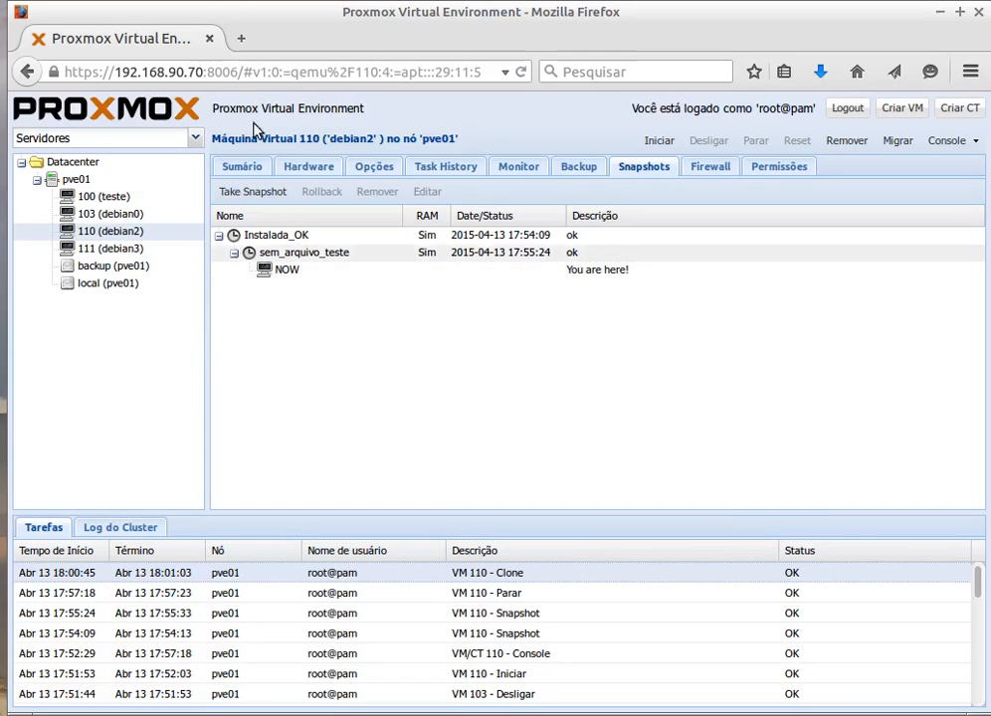
- Roll VM 110 (debian2) back to the snapshot sem_arquivo_teste and open the machine's console
{"action": "left_click", "coordinate": [286, 255]}
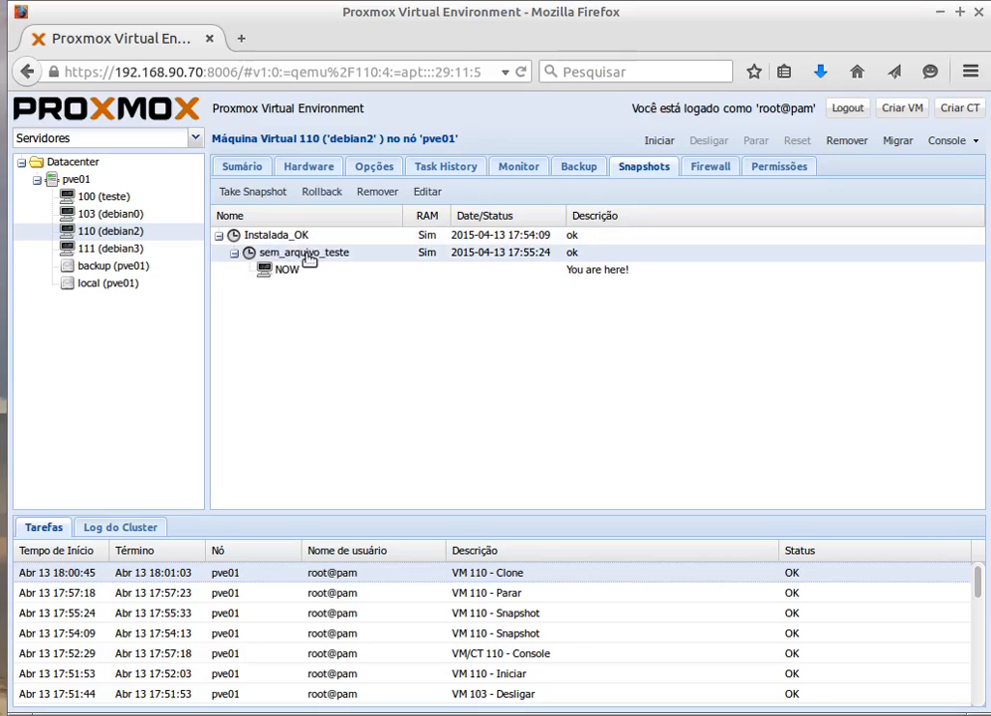
{"action": "left_click", "coordinate": [321, 194]}
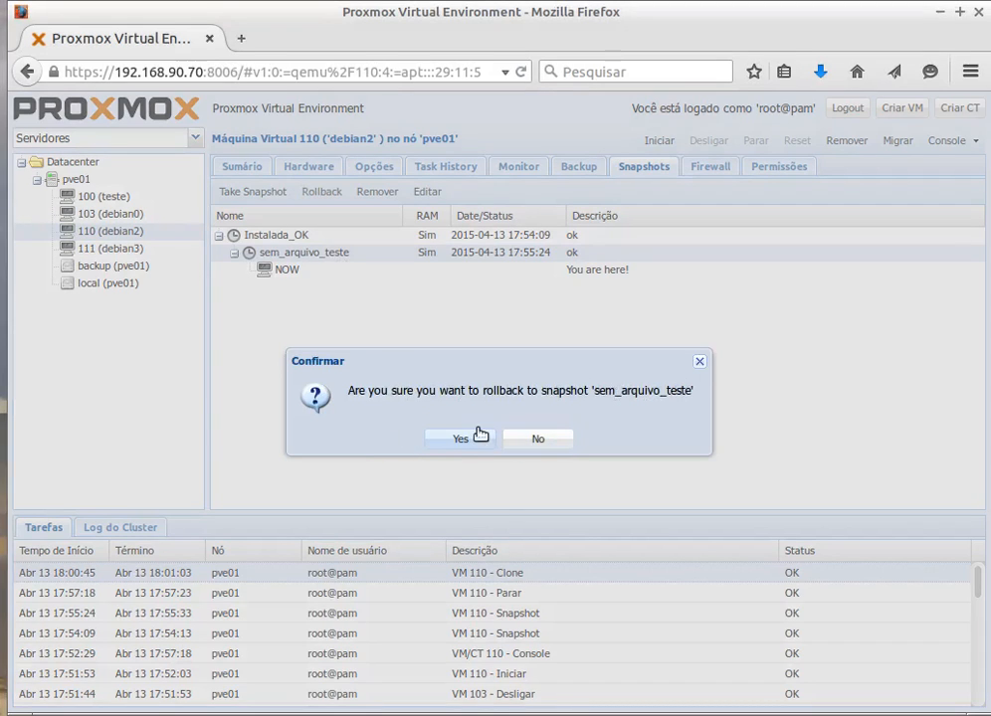
{"action": "left_click", "coordinate": [457, 438]}
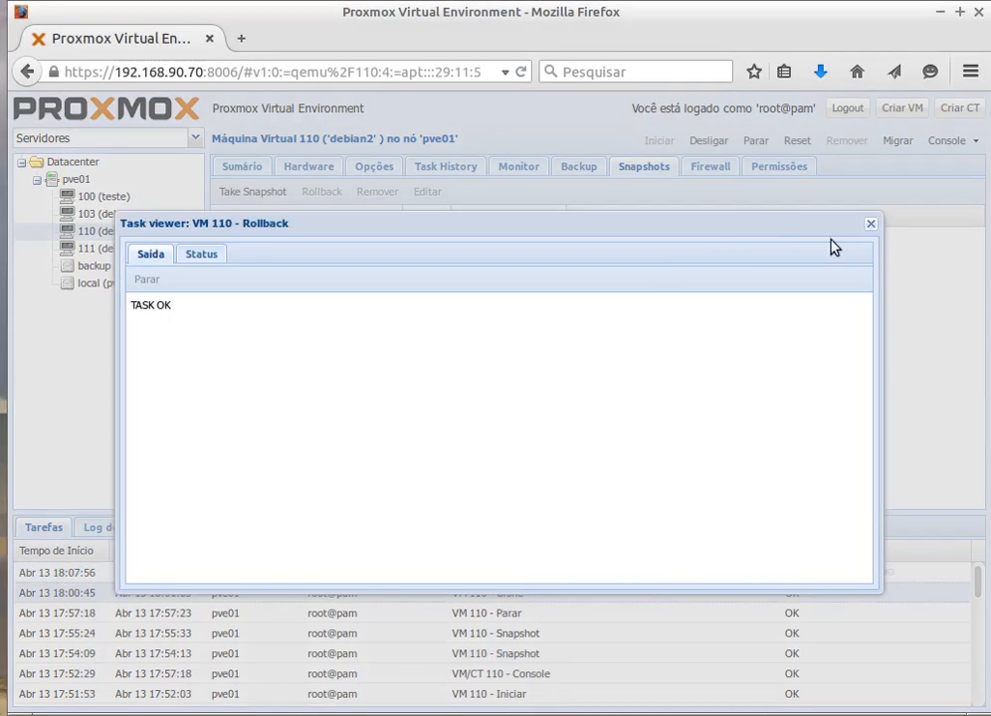
{"action": "left_click", "coordinate": [868, 225]}
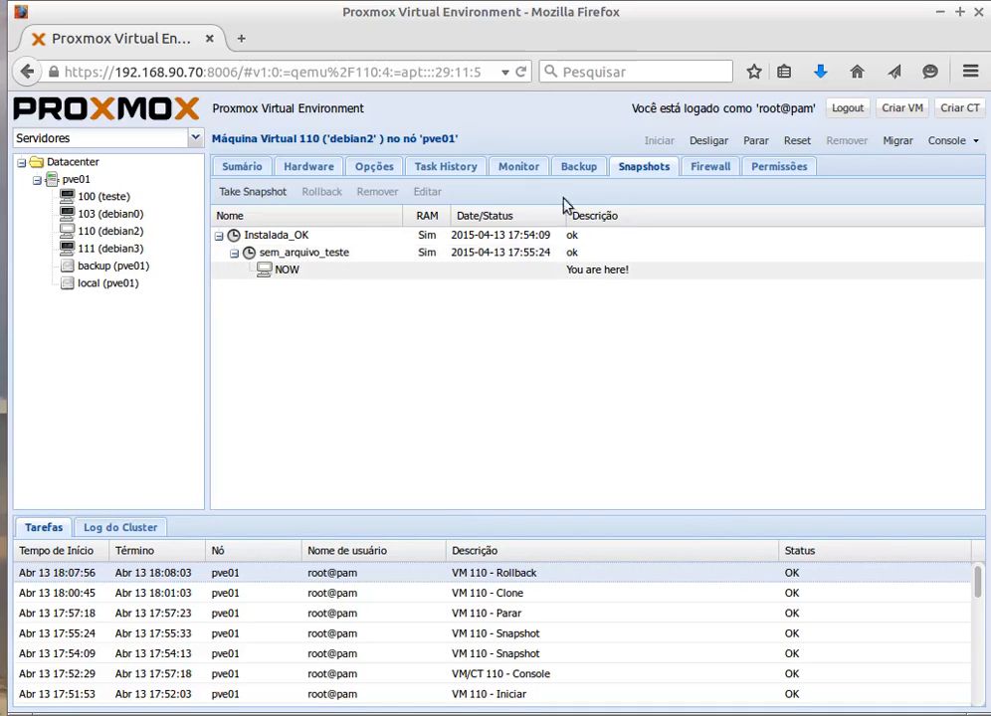
{"action": "left_click", "coordinate": [943, 142]}
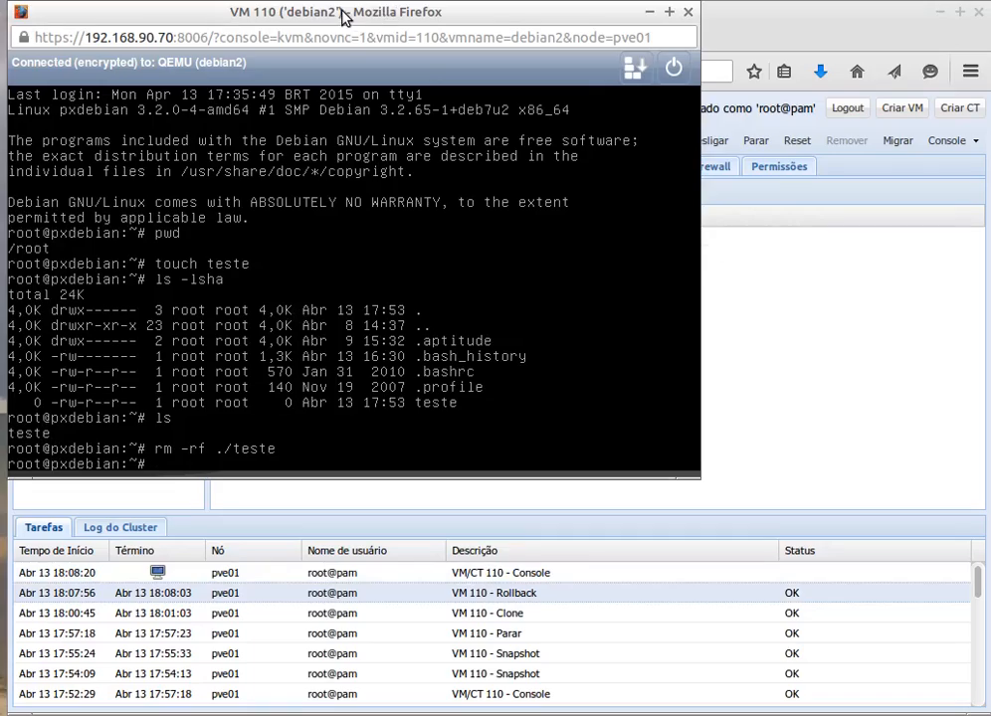
- Close VM 110's console and review its snapshot entries and the actions available for the machine
{"action": "left_click_drag", "start_coordinate": [340, 14], "coordinate": [535, 319]}
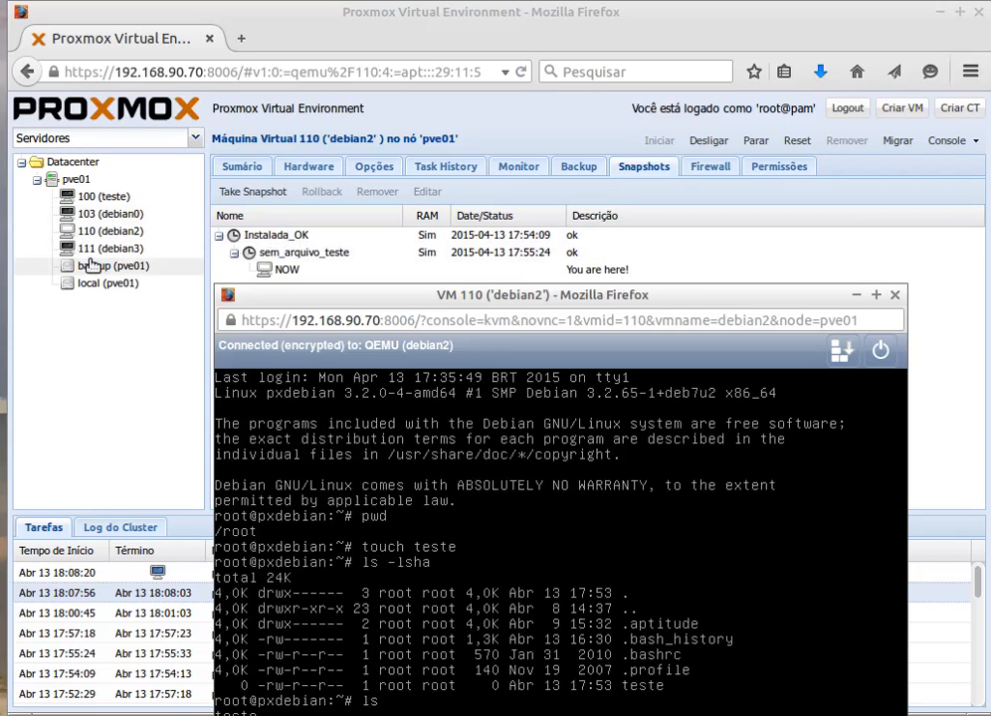
{"action": "left_click", "coordinate": [895, 297]}
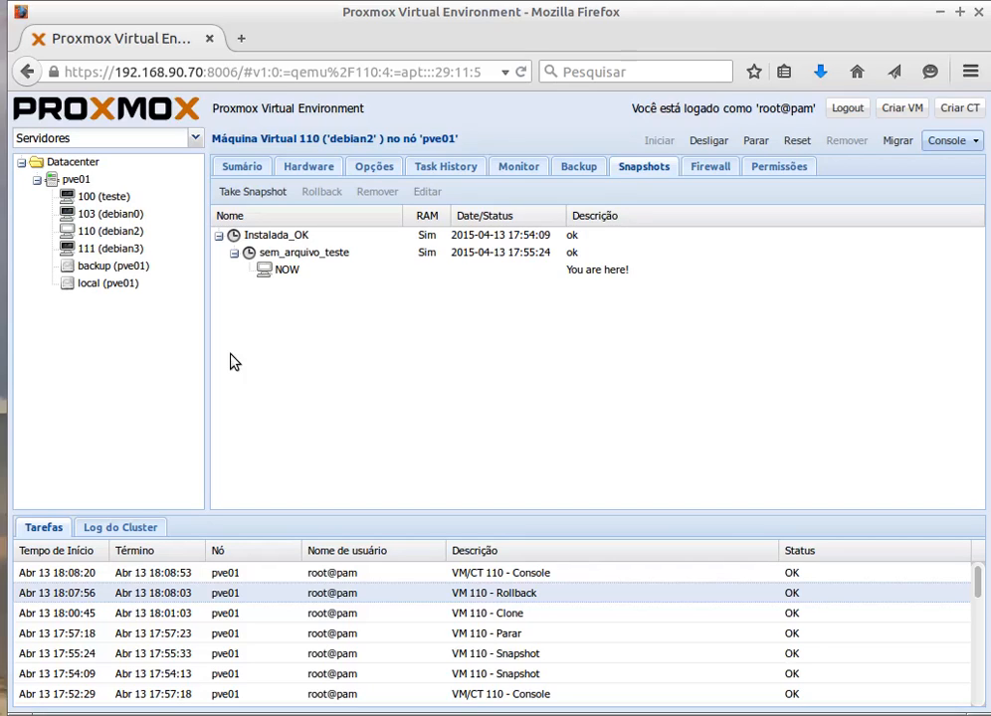
{"action": "left_click", "coordinate": [281, 271]}
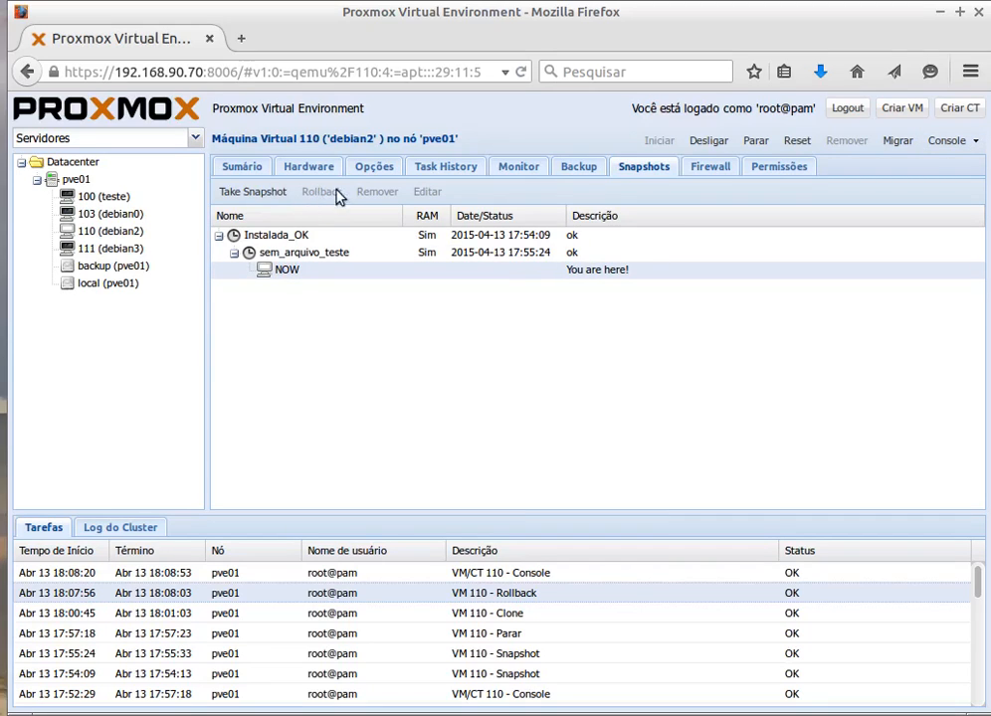
{"action": "left_click", "coordinate": [287, 255]}
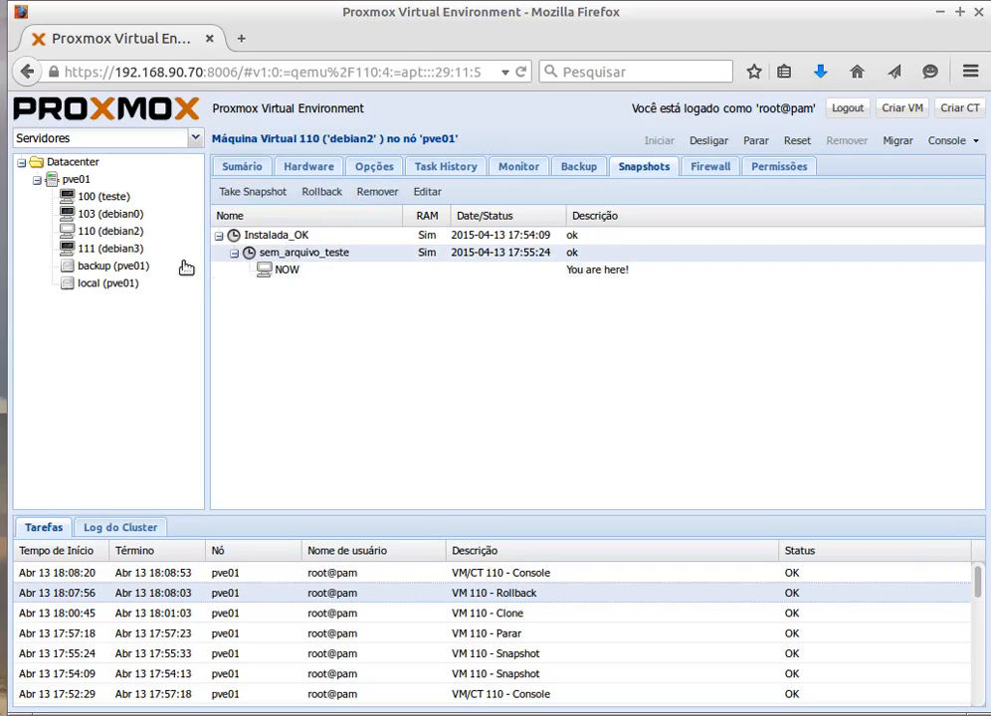
{"action": "right_click", "coordinate": [106, 236]}
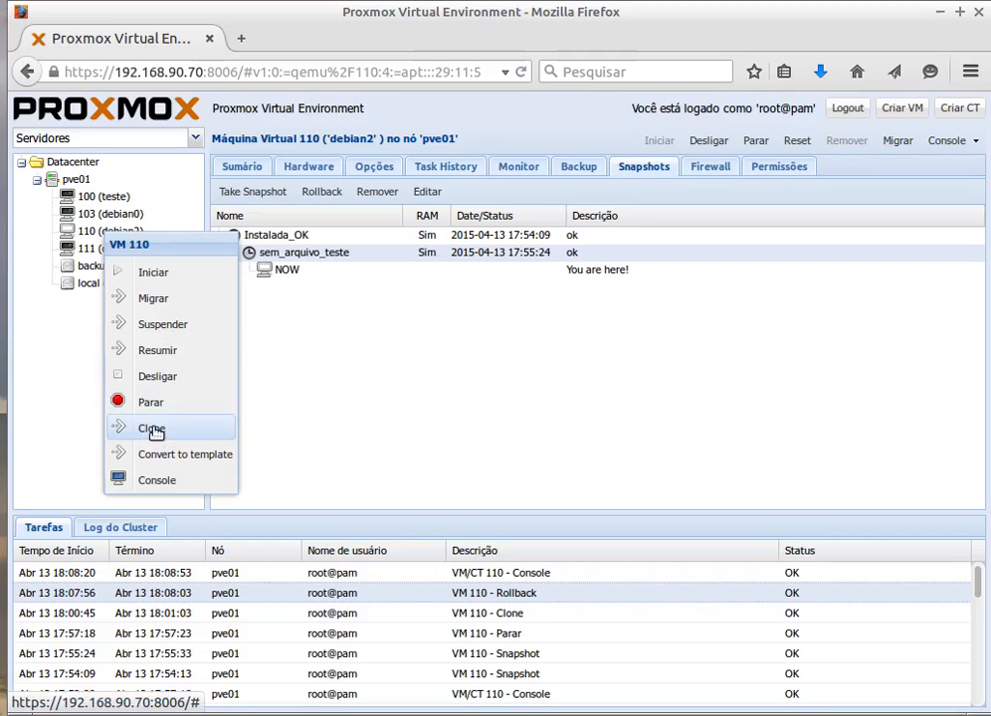
{"action": "left_click", "coordinate": [450, 391]}
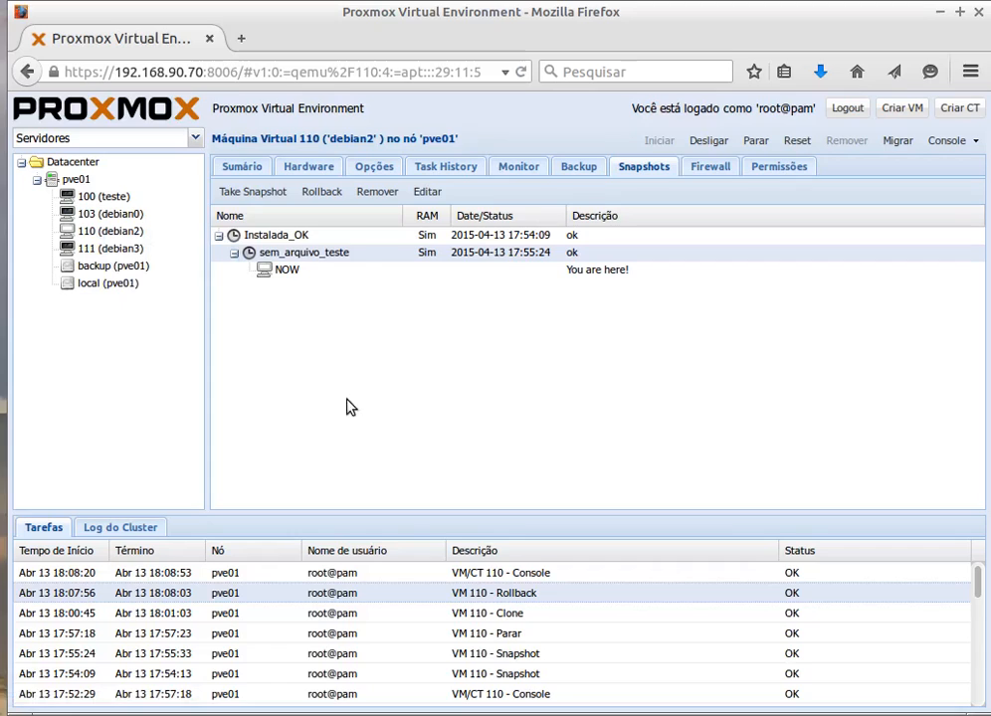
- Permanently remove VM 111 (debian3) and return to the snapshot Instalada_OK of VM 110 (debian2)
{"action": "left_click", "coordinate": [114, 250]}
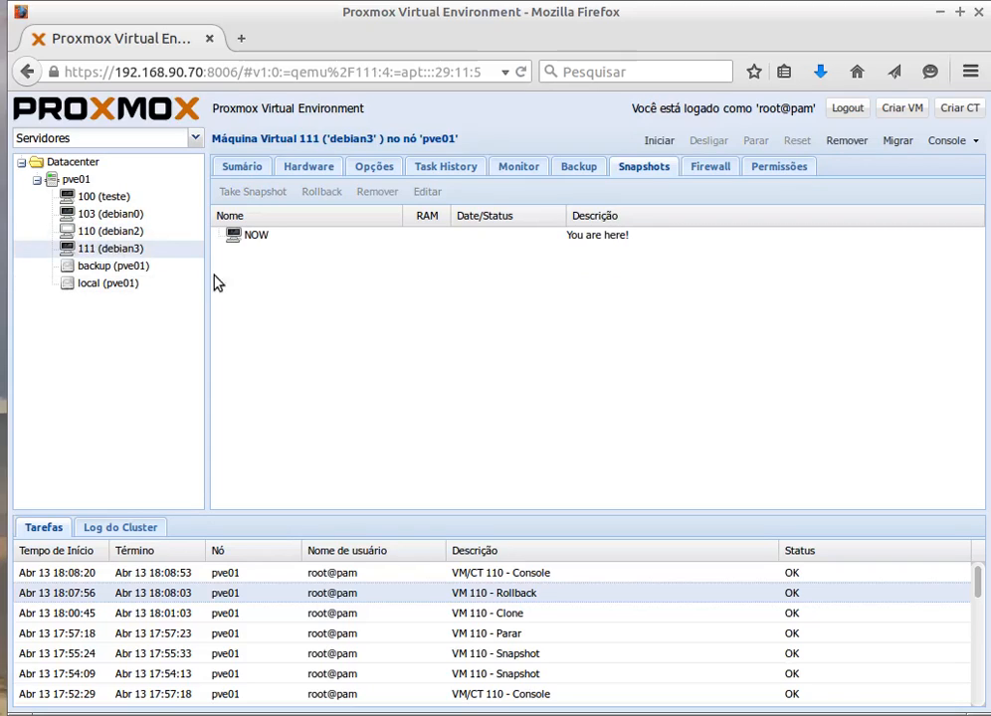
{"action": "left_click", "coordinate": [843, 143]}
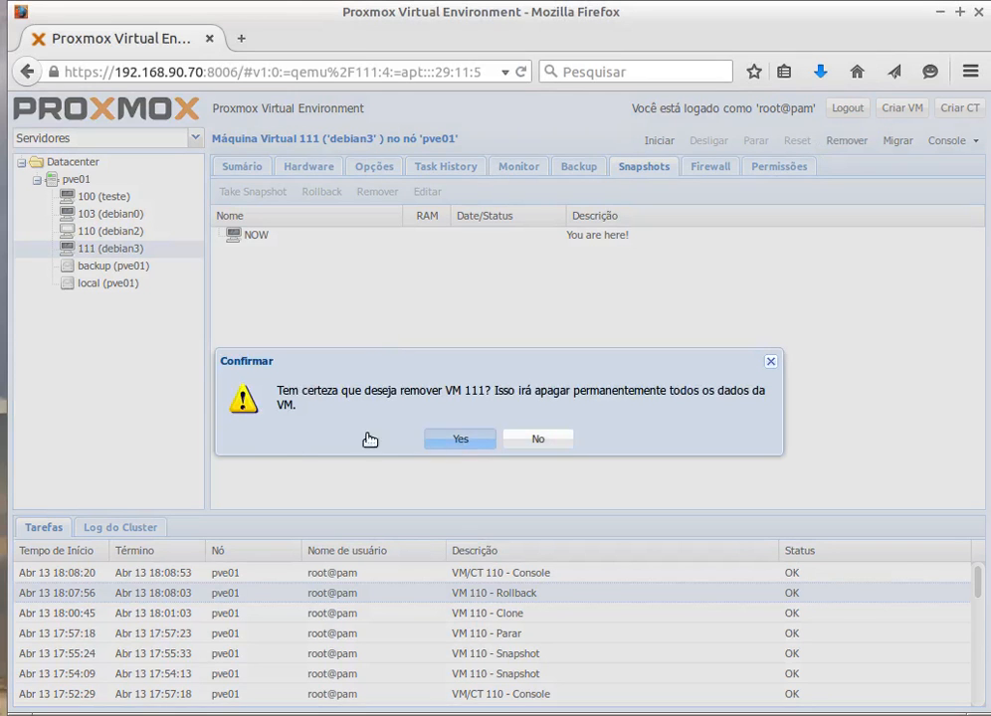
{"action": "key", "text": "Return"}
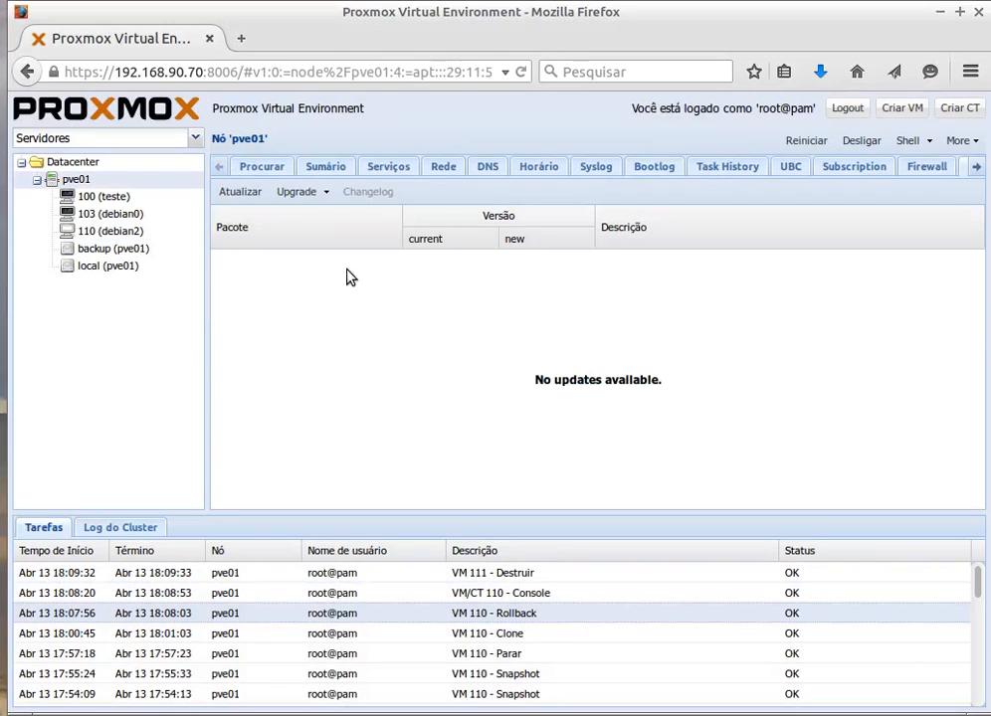
{"action": "left_click", "coordinate": [106, 234]}
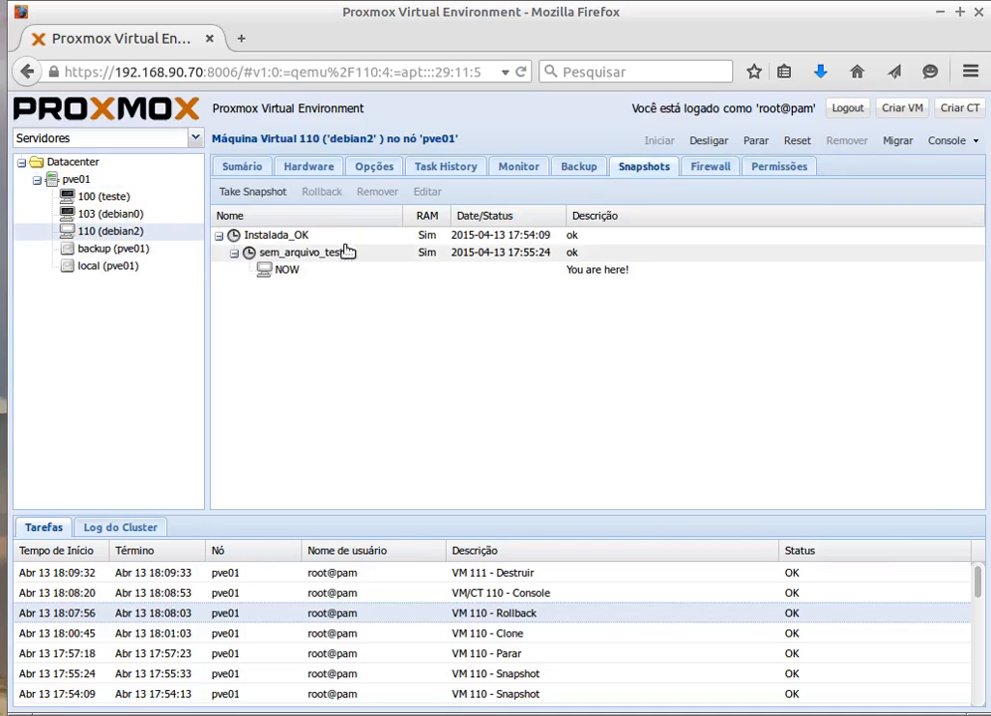
{"action": "left_click", "coordinate": [277, 235]}
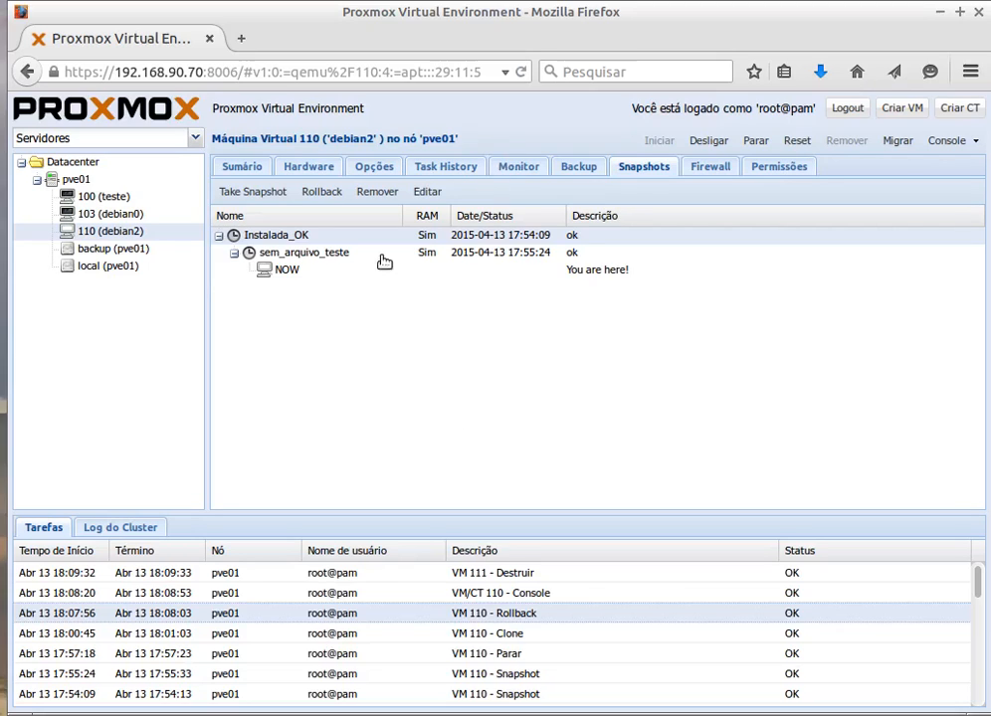
- Open the settings of the datacenter's NFS storage backup and examine its ID, server and export path
{"action": "left_click", "coordinate": [75, 164]}
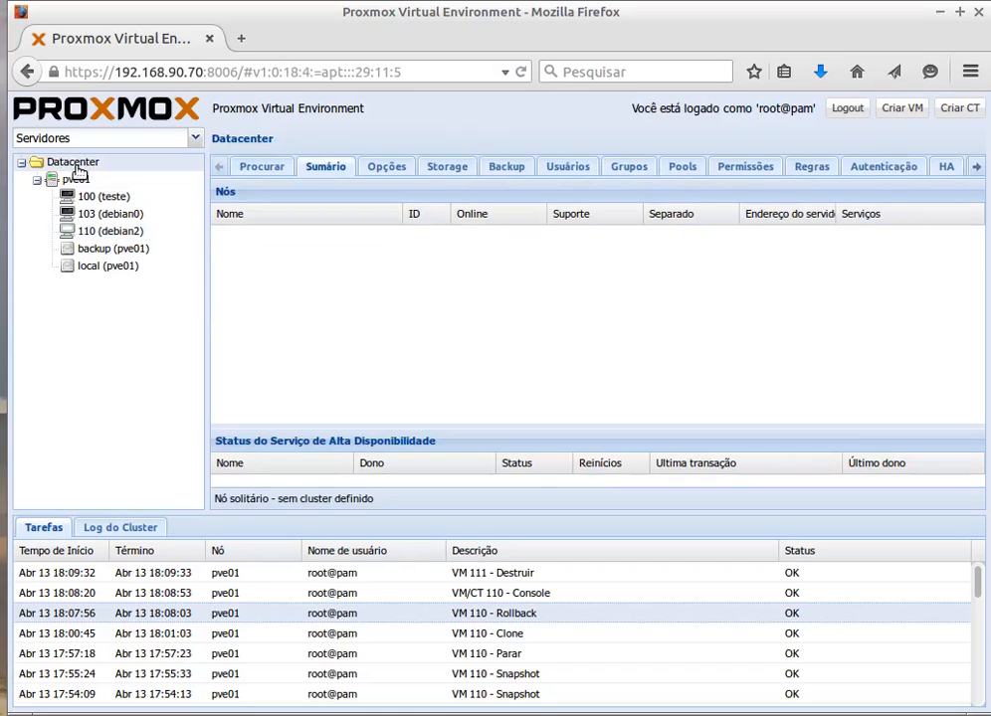
{"action": "left_click", "coordinate": [448, 169]}
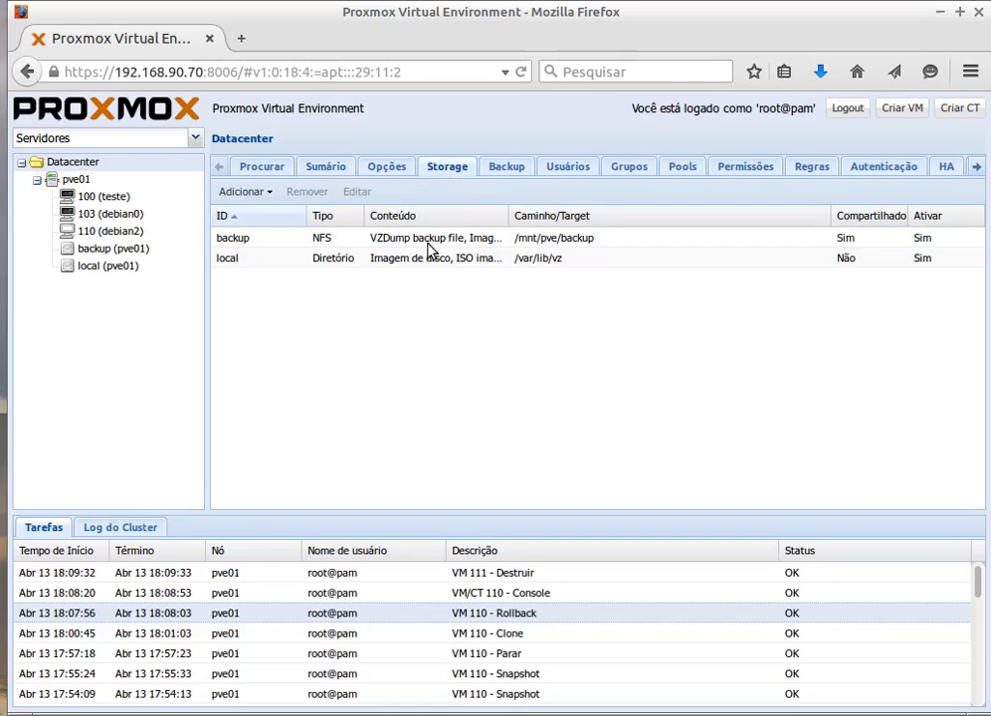
{"action": "left_click", "coordinate": [237, 240]}
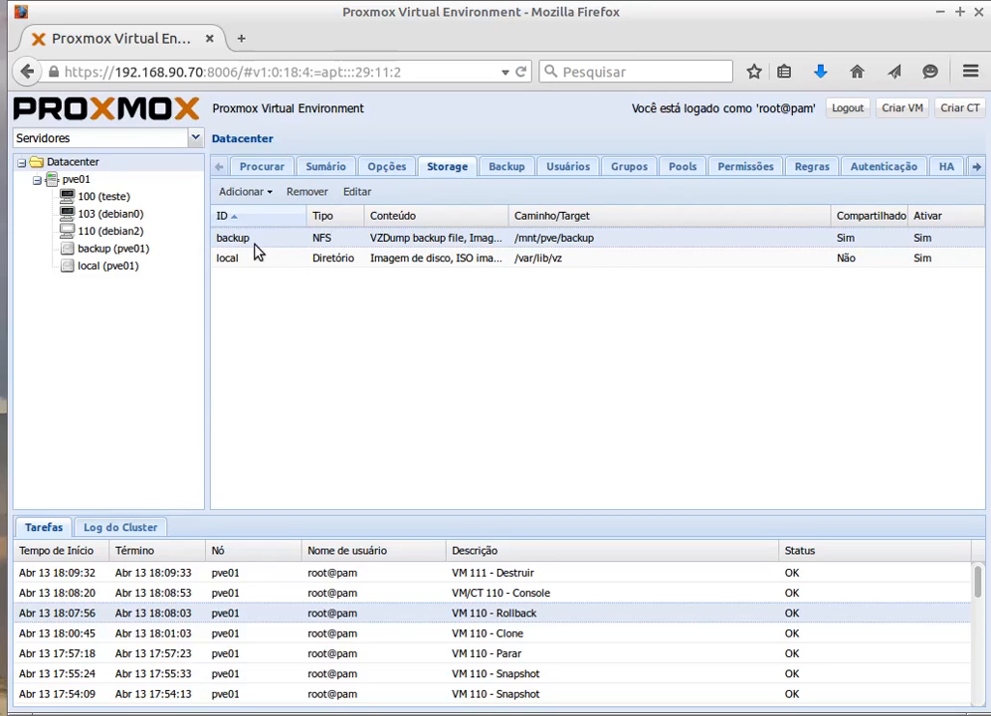
{"action": "left_click", "coordinate": [357, 191]}
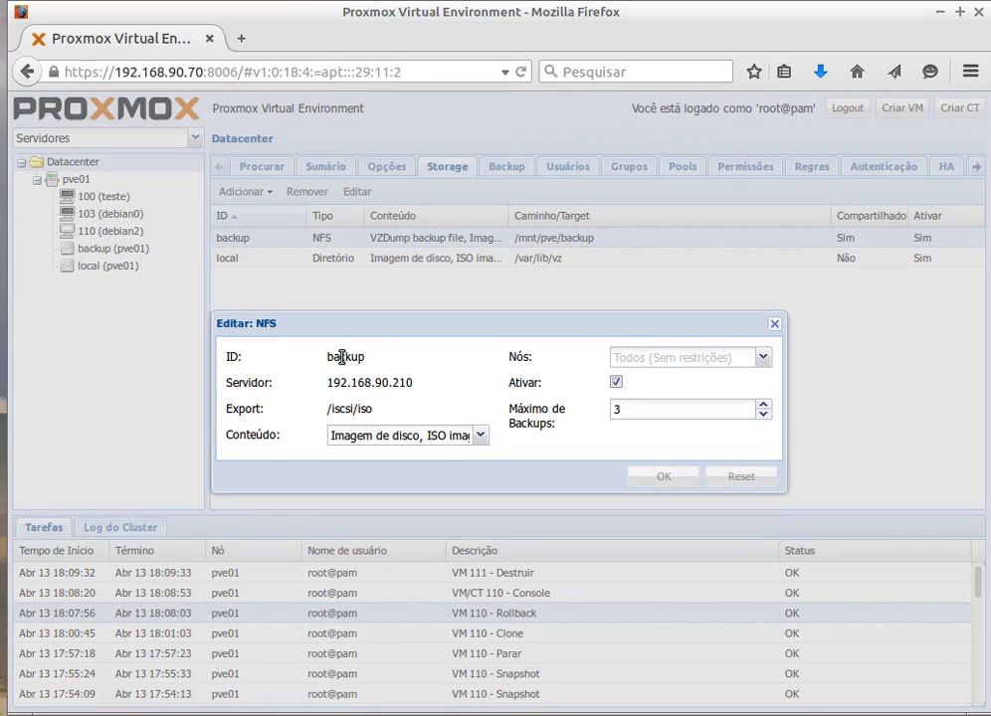
{"action": "left_click_drag", "start_coordinate": [407, 382], "coordinate": [371, 409]}
{"action": "left_click", "coordinate": [369, 409]}
{"action": "left_click", "coordinate": [380, 407]}
- Deselect and reselect VZDump backup file among the NFS storage's content types
{"action": "left_click", "coordinate": [482, 436]}
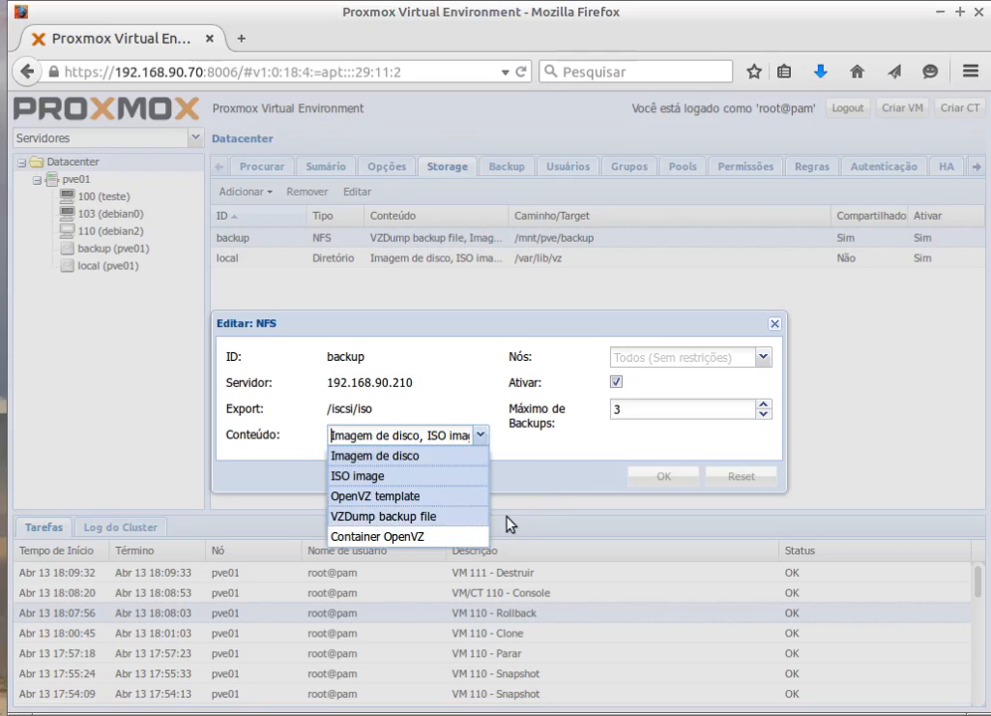
{"action": "left_click", "coordinate": [435, 518]}
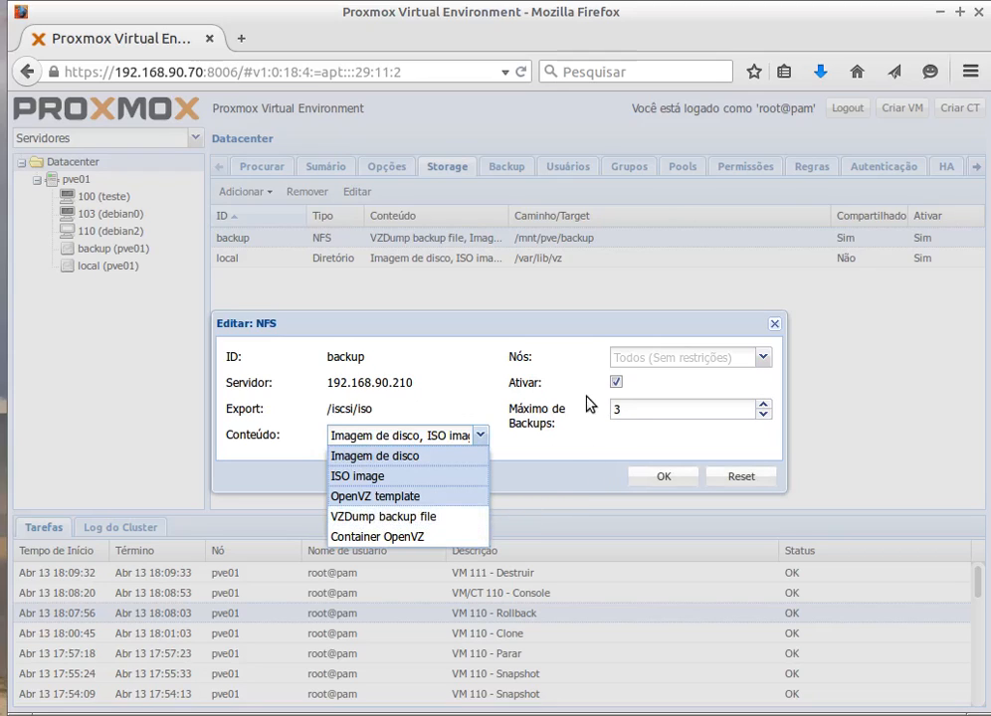
{"action": "left_click", "coordinate": [460, 518]}
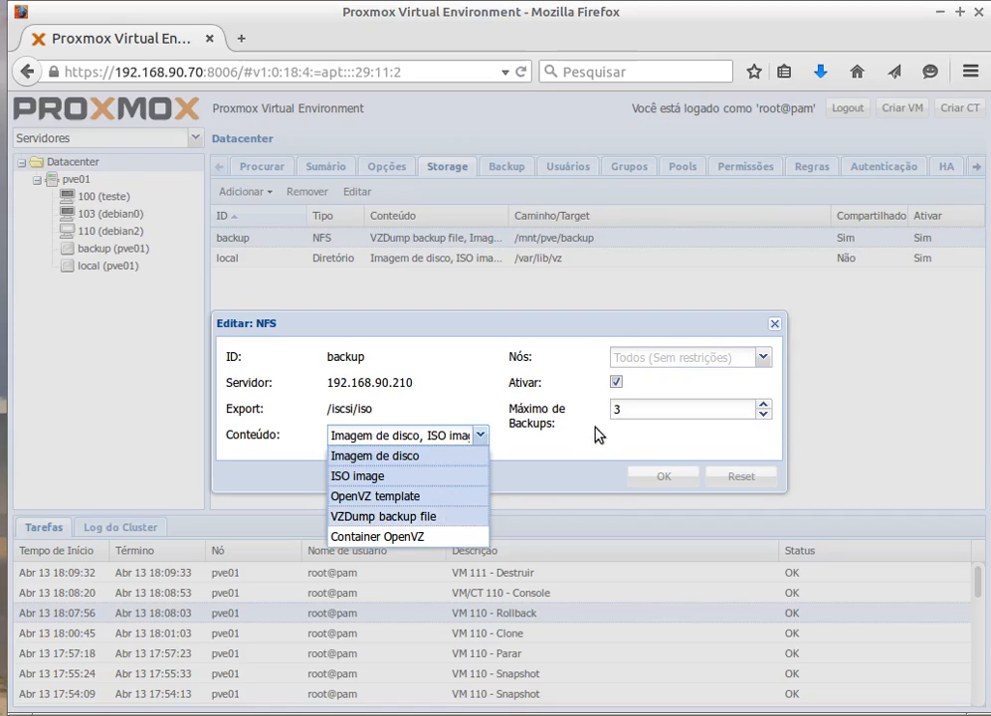
{"action": "left_click", "coordinate": [553, 463]}
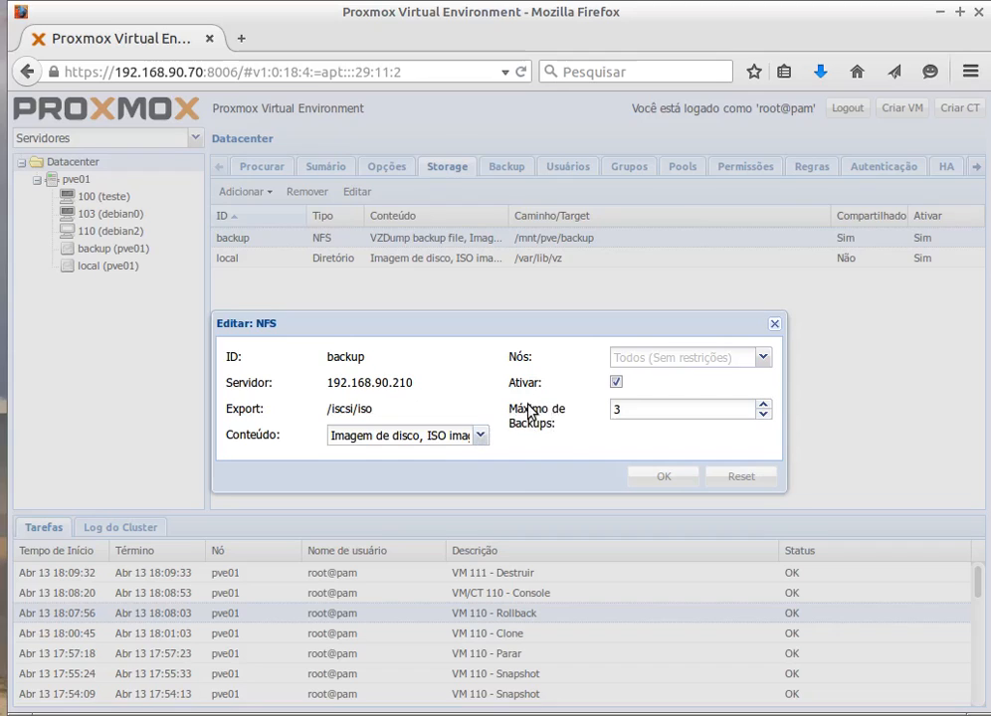
- Examine the maximum number of backups for the NFS storage, keep it at 3, and close the settings without saving
{"action": "left_click", "coordinate": [617, 410]}
{"action": "type", "text": "3"}
{"action": "left_click", "coordinate": [616, 413]}
{"action": "type", "text": "3"}
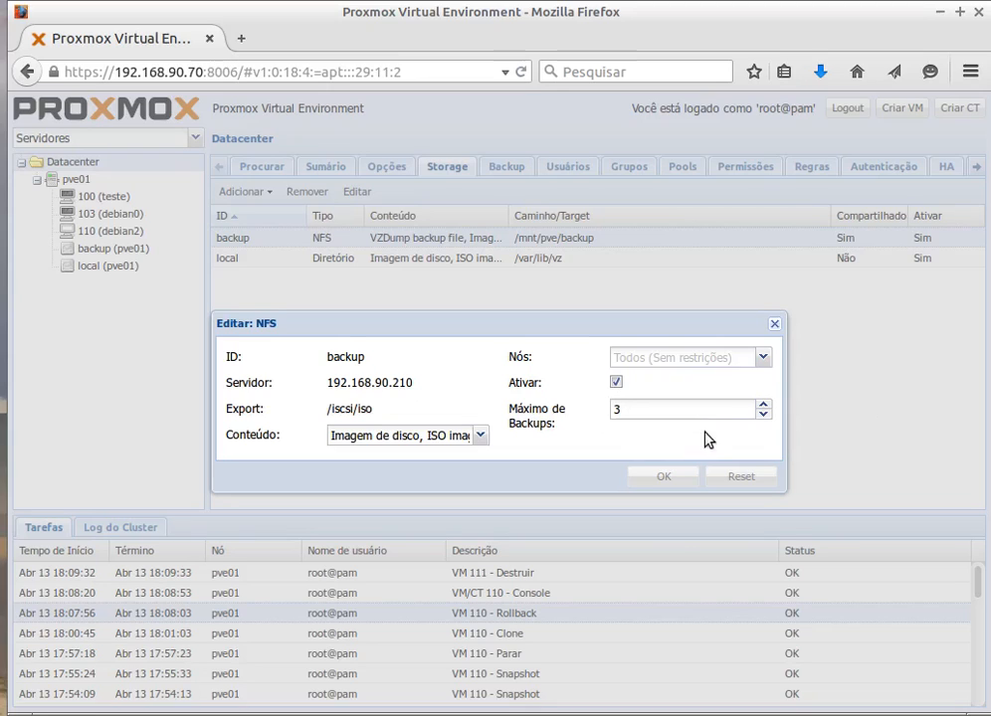
{"action": "left_click", "coordinate": [775, 324]}
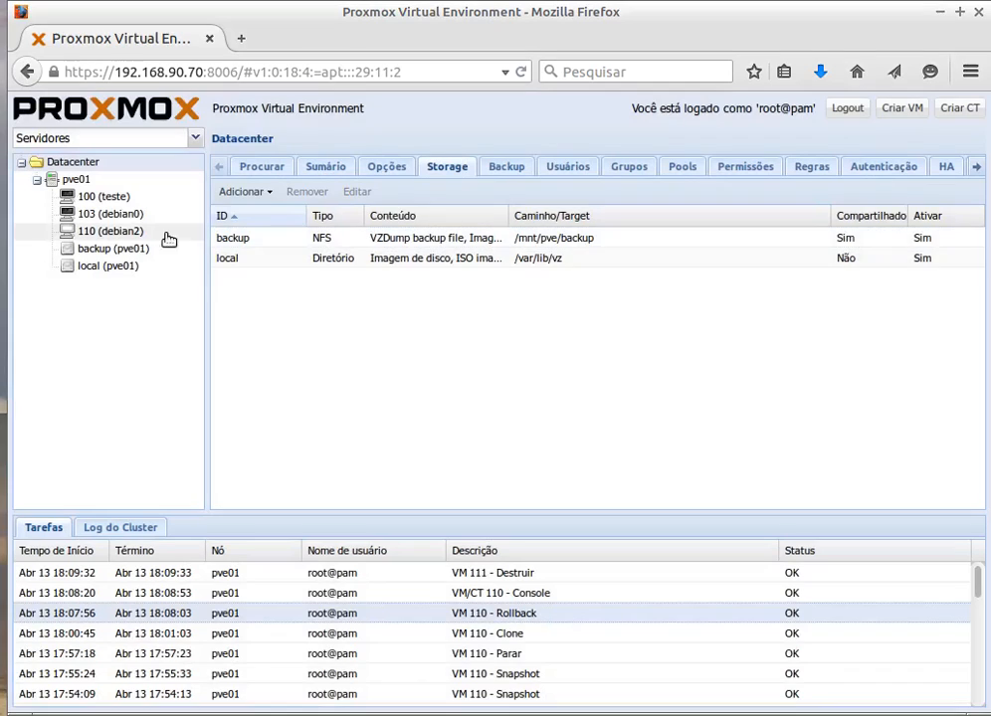
- Check which content types the storage local allows and close its settings without saving
{"action": "left_click", "coordinate": [281, 260]}
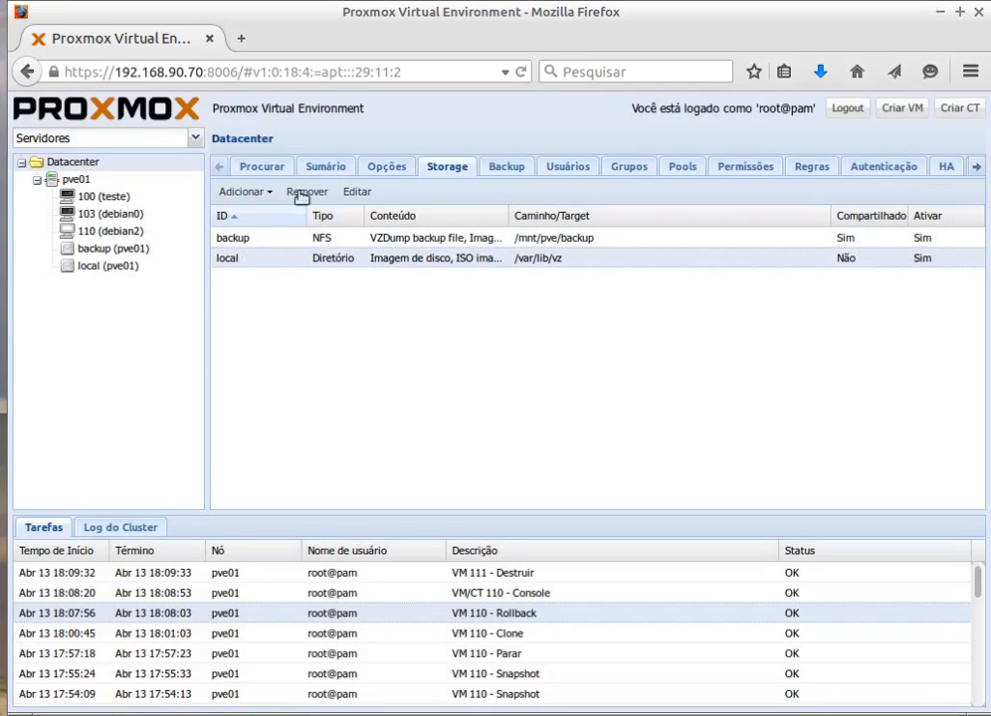
{"action": "left_click", "coordinate": [358, 192]}
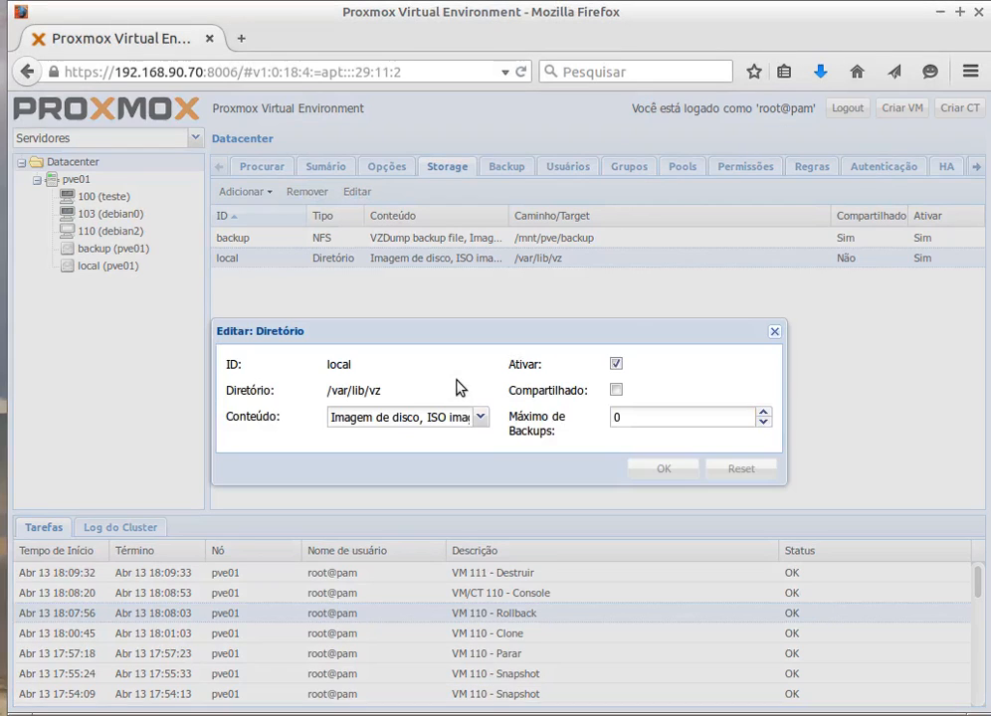
{"action": "left_click", "coordinate": [482, 416]}
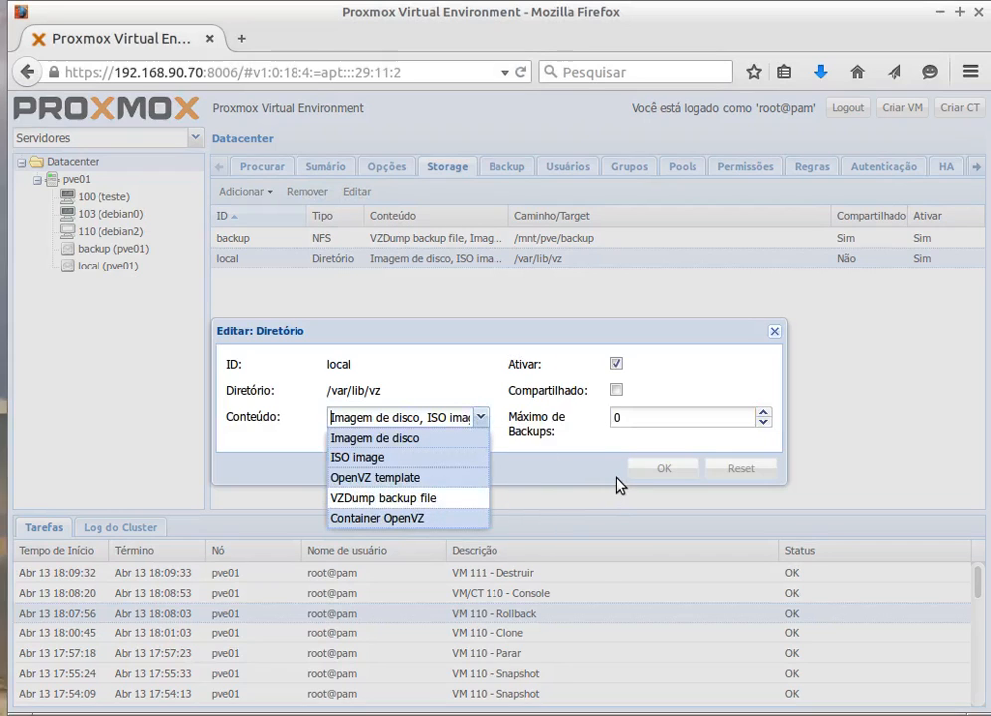
{"action": "left_click", "coordinate": [773, 339]}
{"action": "left_click", "coordinate": [774, 338]}
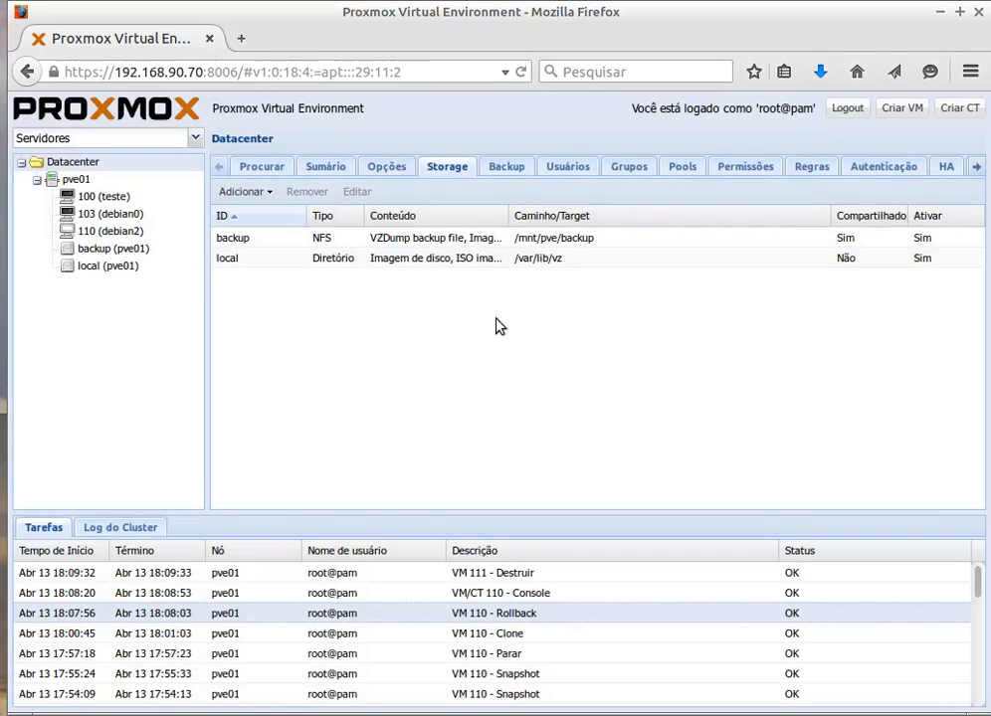
- Show the backup list of VM 110 (debian2) with backup selected as the storage
{"action": "left_click", "coordinate": [87, 231]}
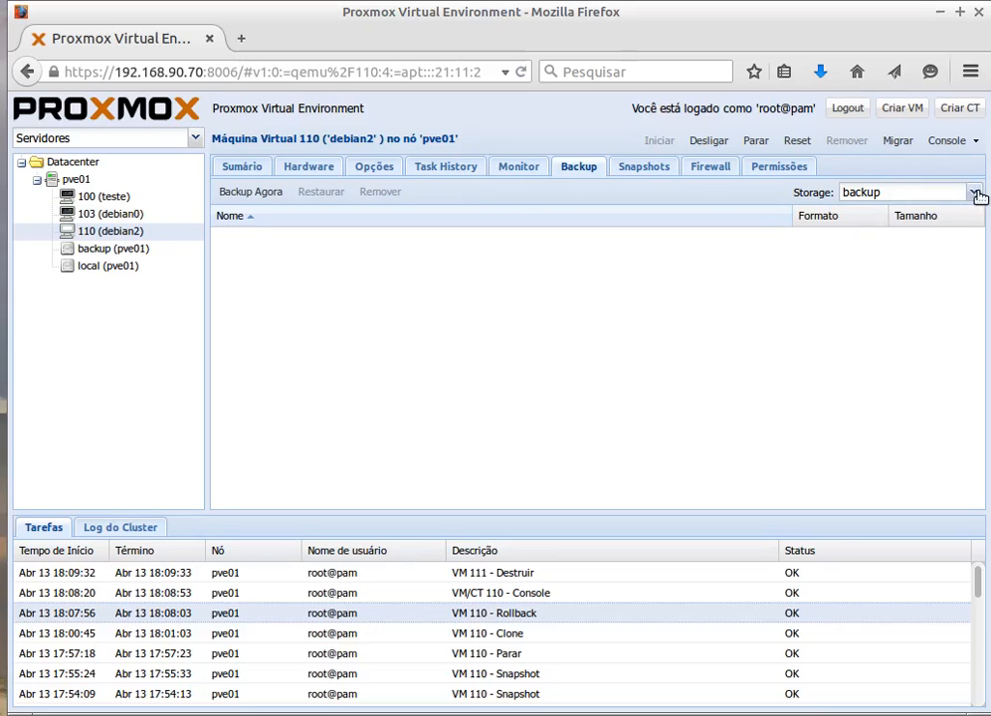
{"action": "left_click", "coordinate": [862, 193]}
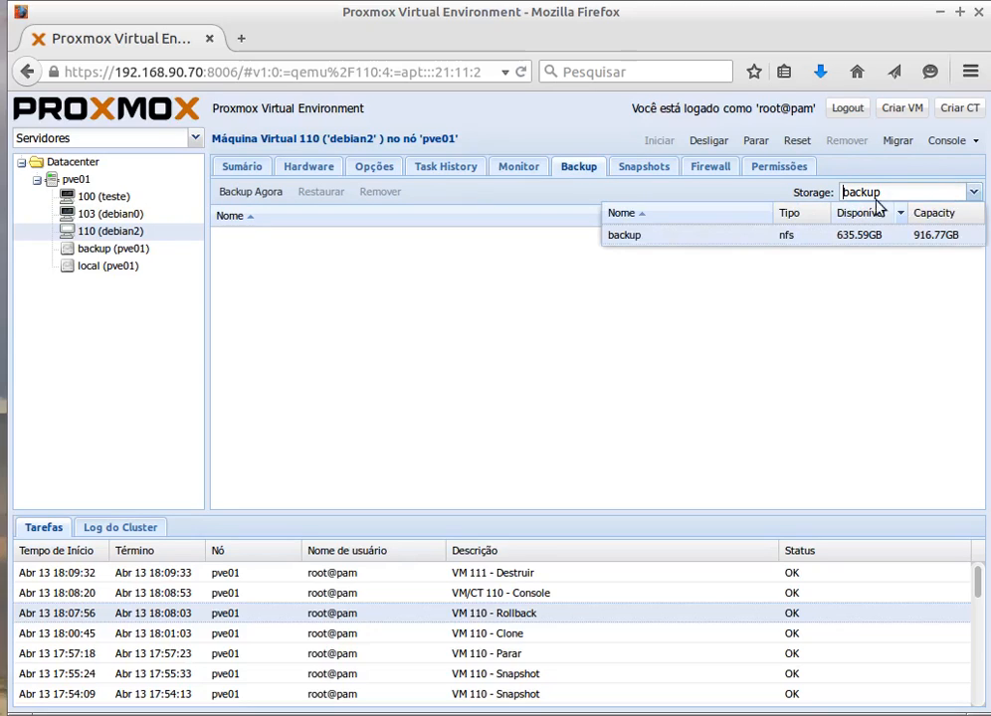
{"action": "left_click", "coordinate": [699, 246]}
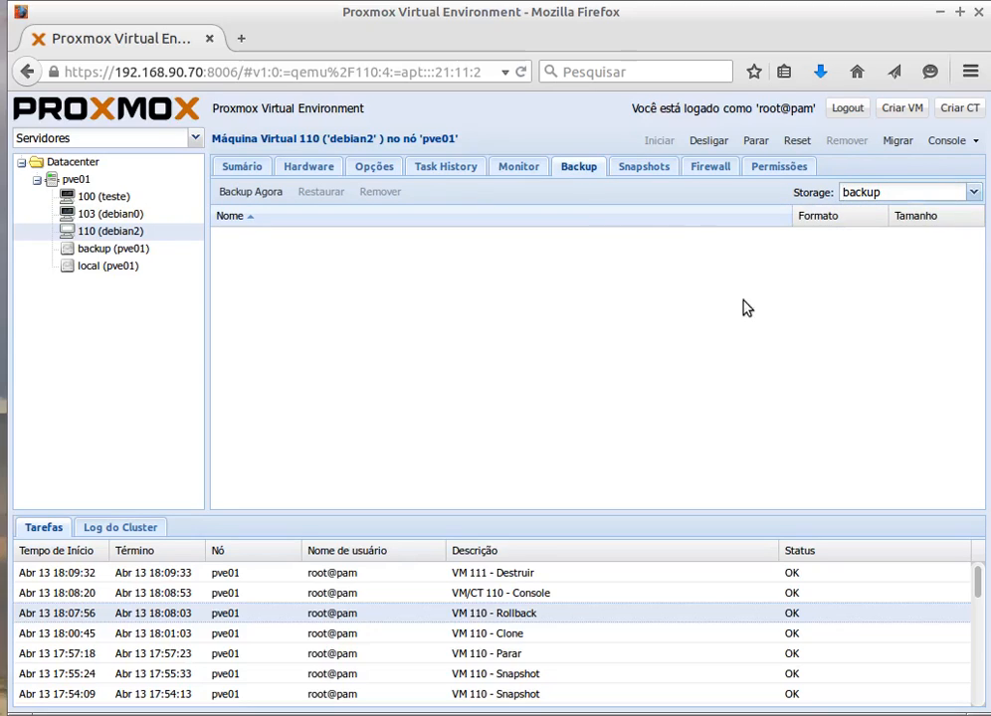
{"action": "left_click", "coordinate": [967, 196]}
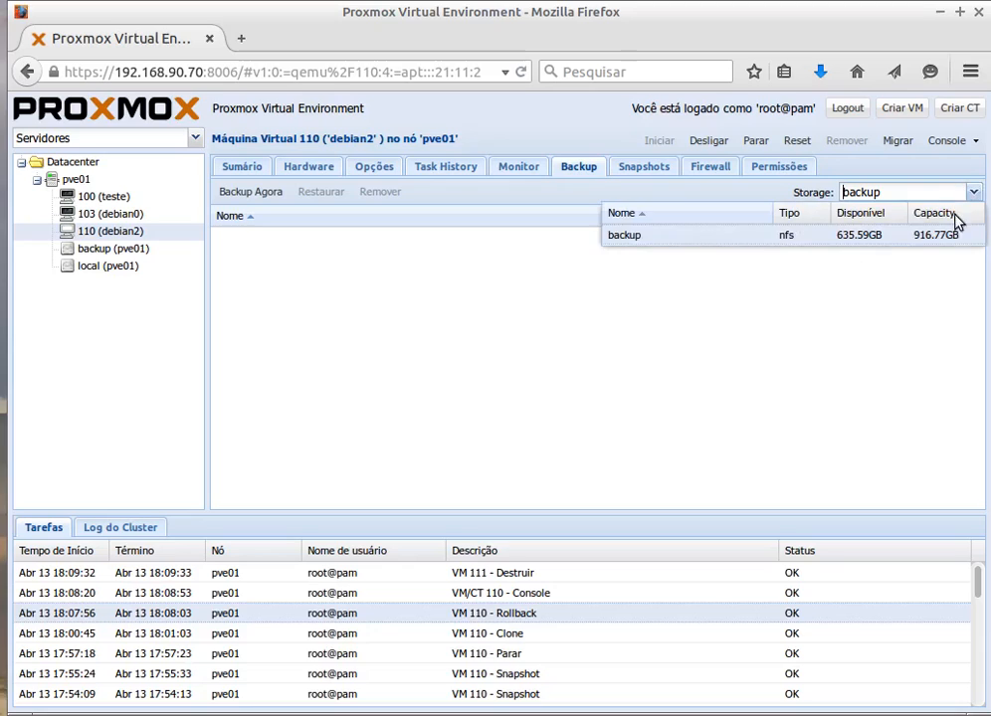
{"action": "left_click", "coordinate": [675, 244]}
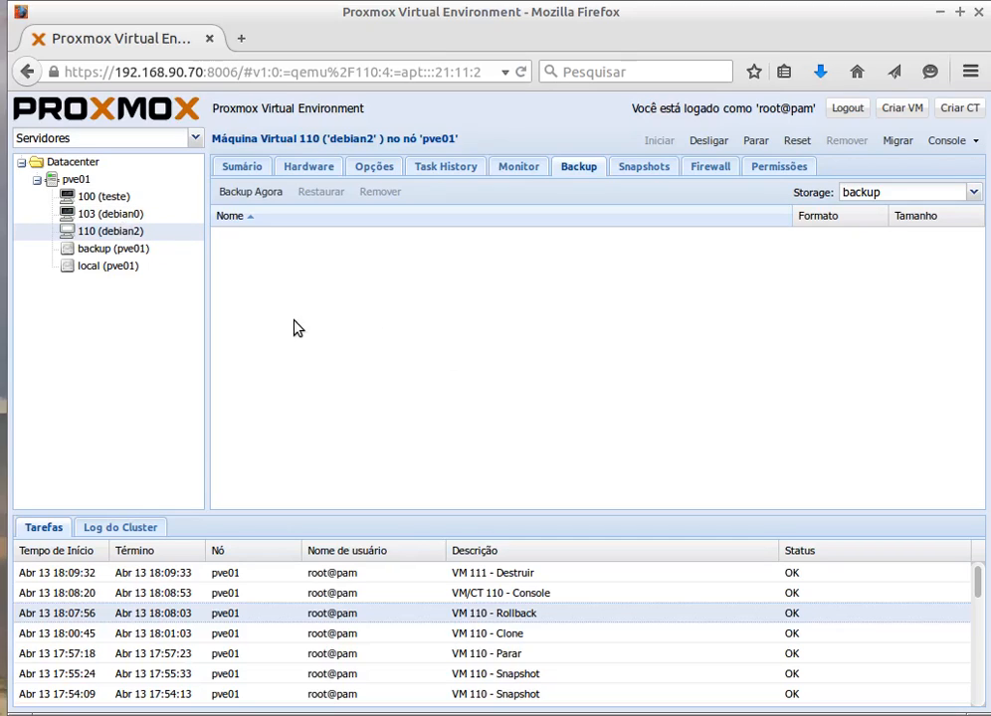
- Set up an immediate backup of VM 110, keeping backup as the storage and choosing the Snapshot mode
{"action": "left_click", "coordinate": [248, 194]}
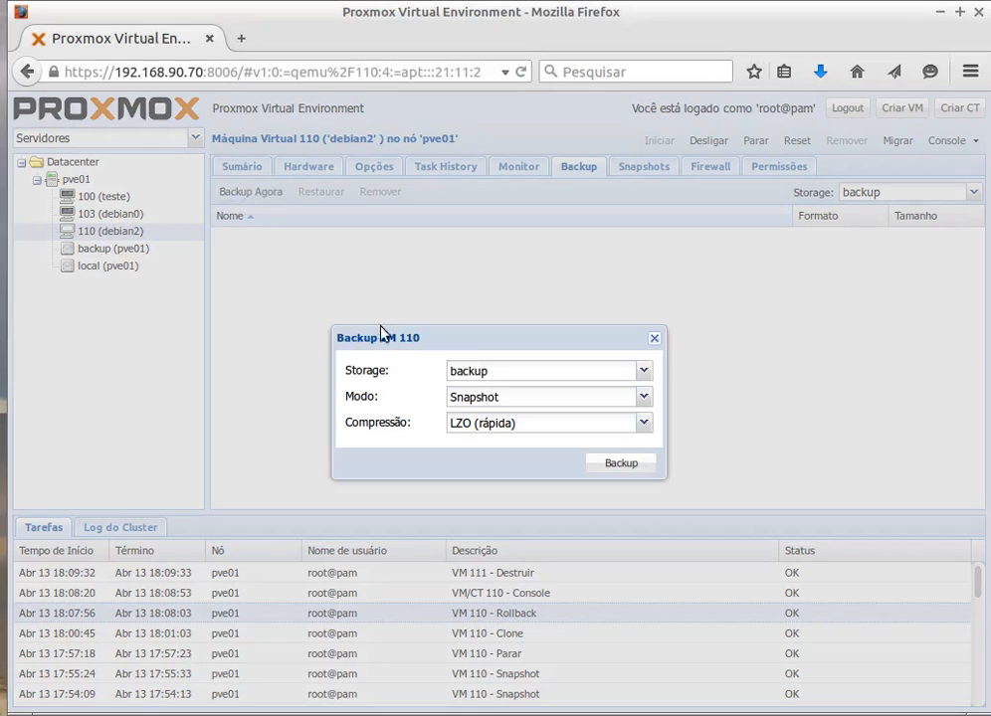
{"action": "left_click", "coordinate": [643, 375]}
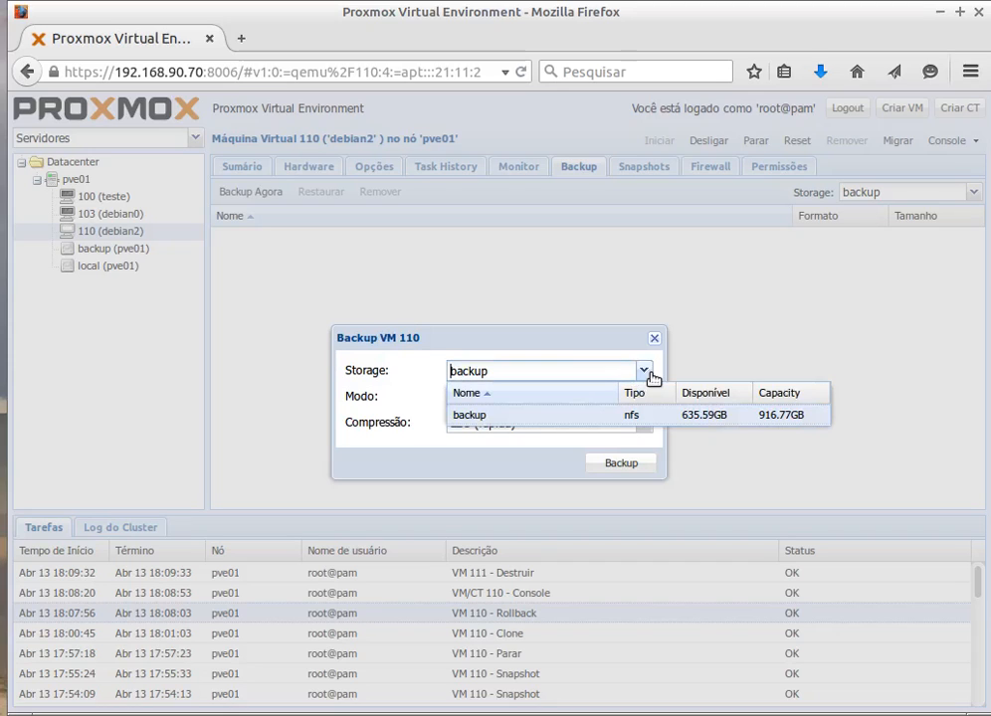
{"action": "left_click", "coordinate": [648, 375]}
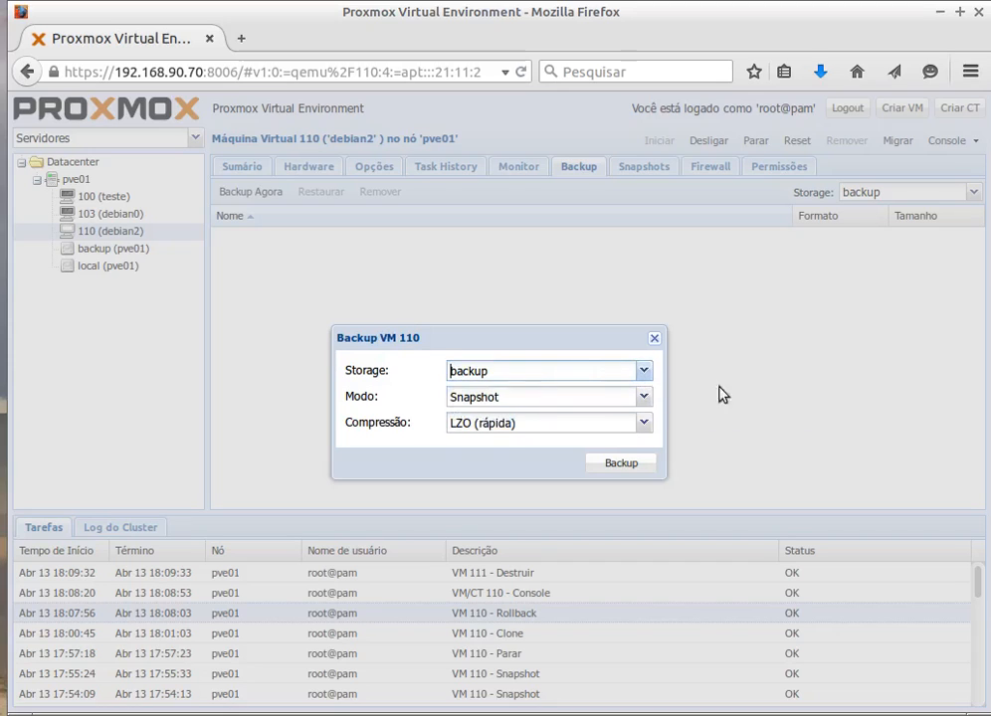
{"action": "left_click", "coordinate": [644, 399]}
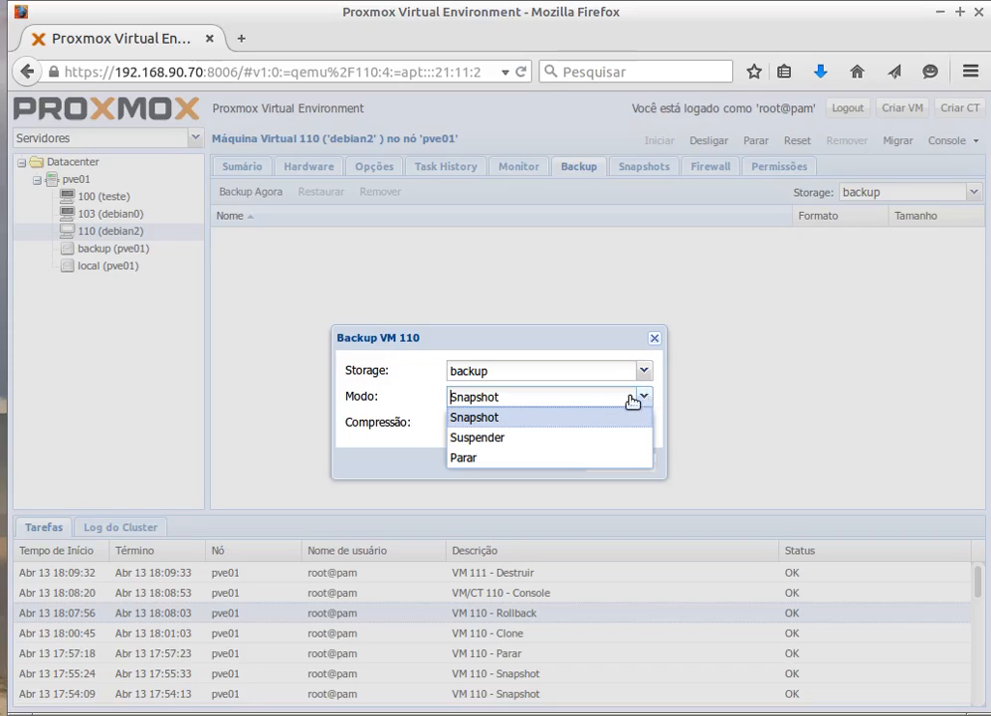
{"action": "left_click", "coordinate": [504, 419]}
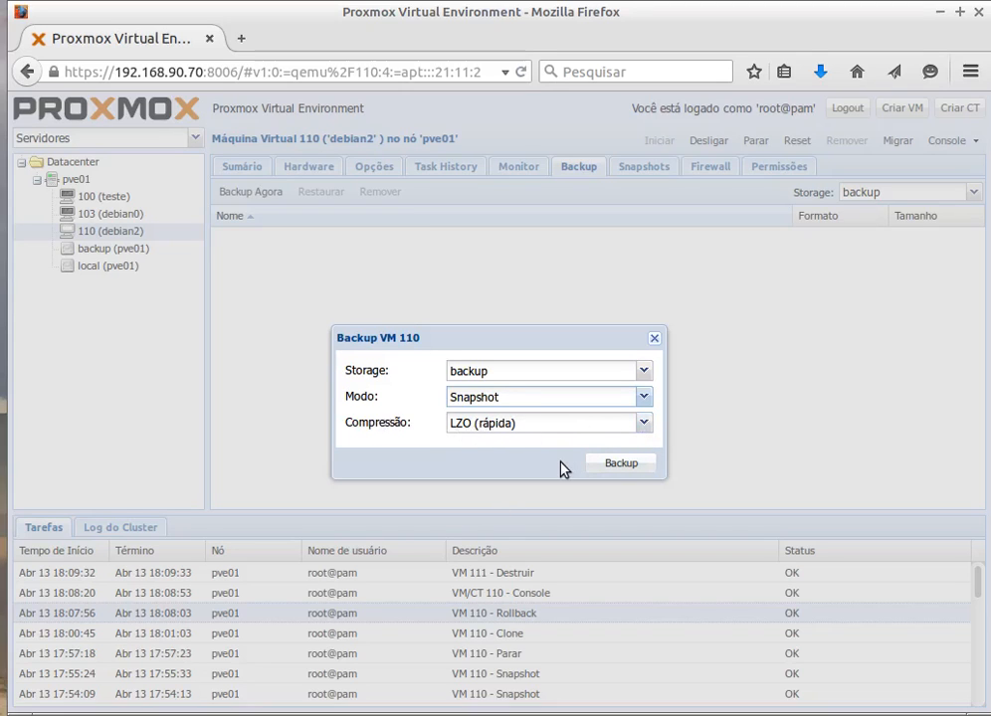
- Run the backup of VM 110 with LZO (rápida) compression, review its task log, and close the task viewer
{"action": "left_click", "coordinate": [644, 425]}
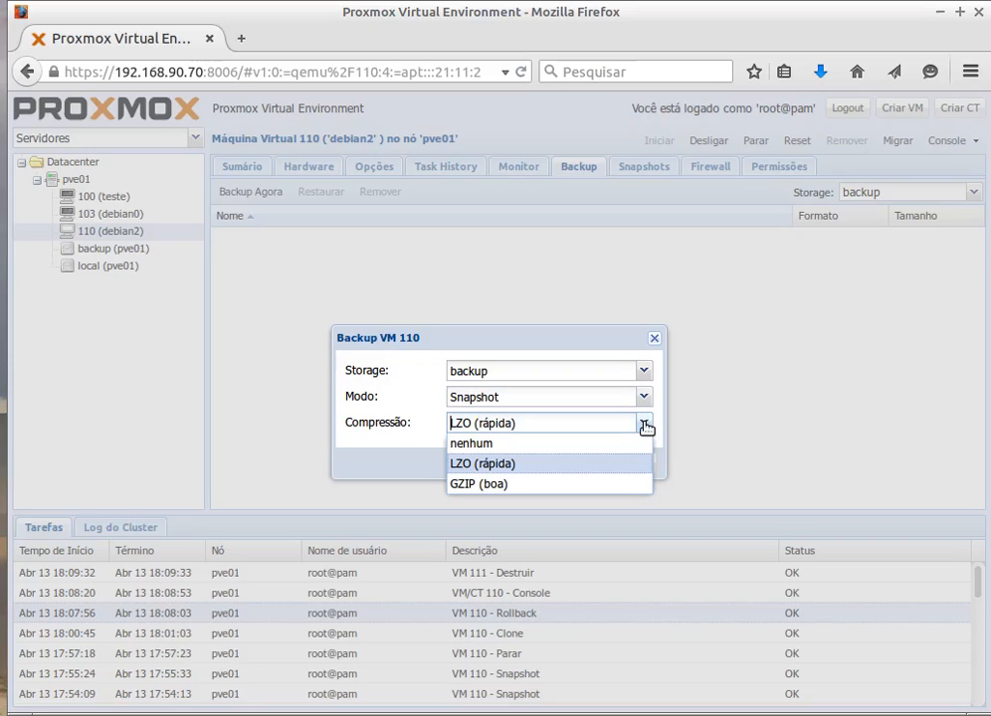
{"action": "left_click", "coordinate": [645, 425]}
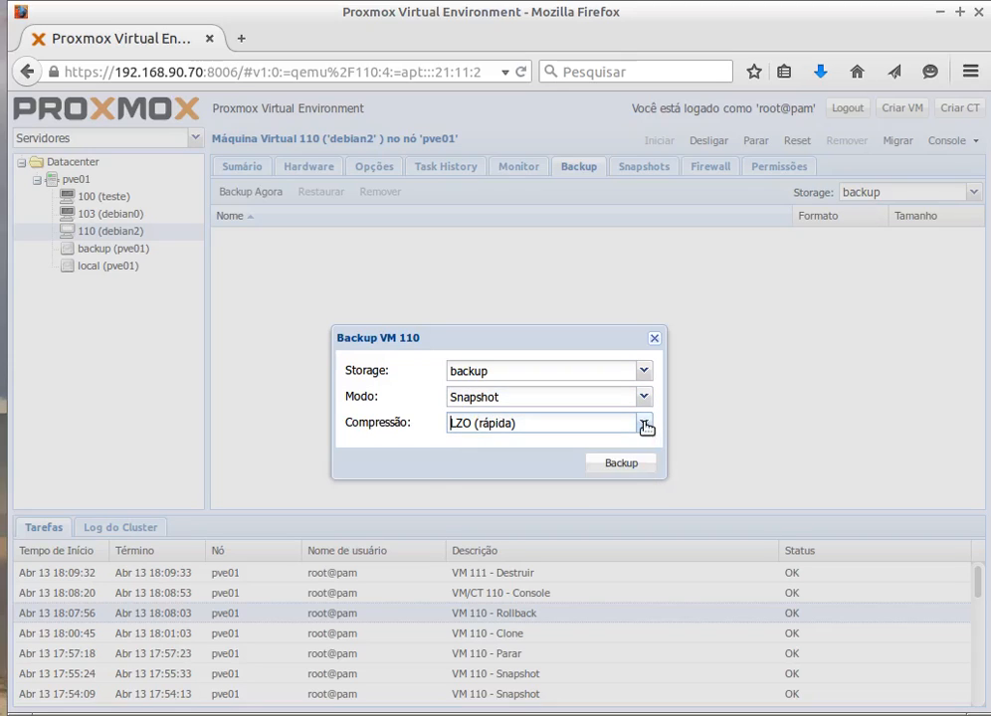
{"action": "left_click", "coordinate": [618, 465]}
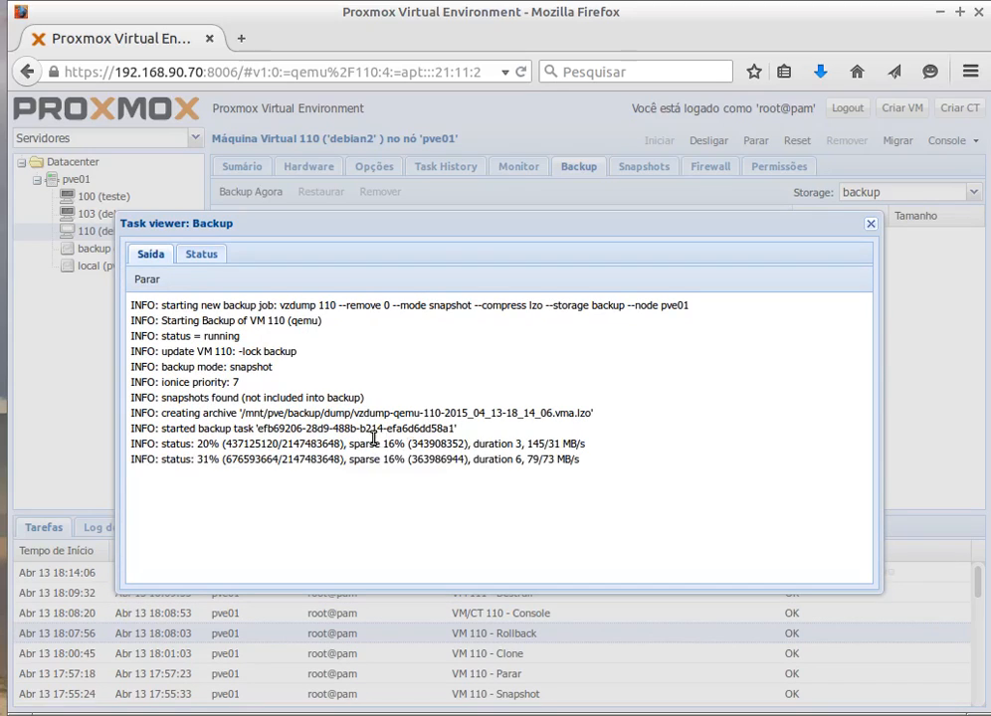
{"action": "mouse_move", "coordinate": [365, 444]}
{"action": "left_mouse_down"}
{"action": "mouse_move", "coordinate": [429, 443]}
{"action": "mouse_move", "coordinate": [359, 459]}
{"action": "left_mouse_up"}
{"action": "left_click", "coordinate": [414, 537]}
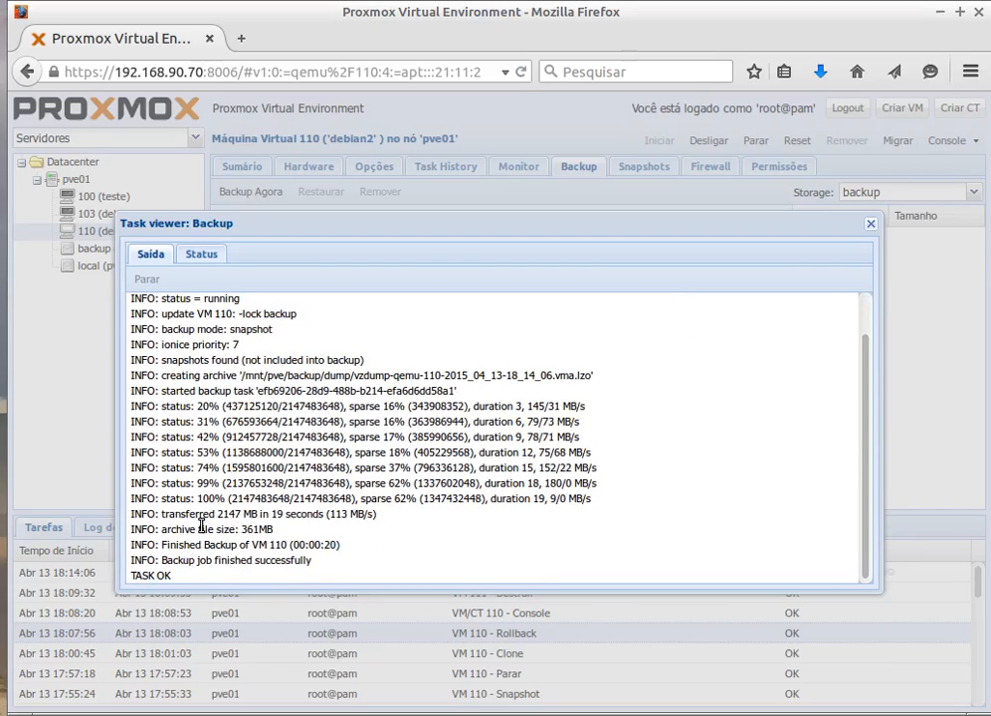
{"action": "left_click_drag", "start_coordinate": [201, 525], "coordinate": [334, 538]}
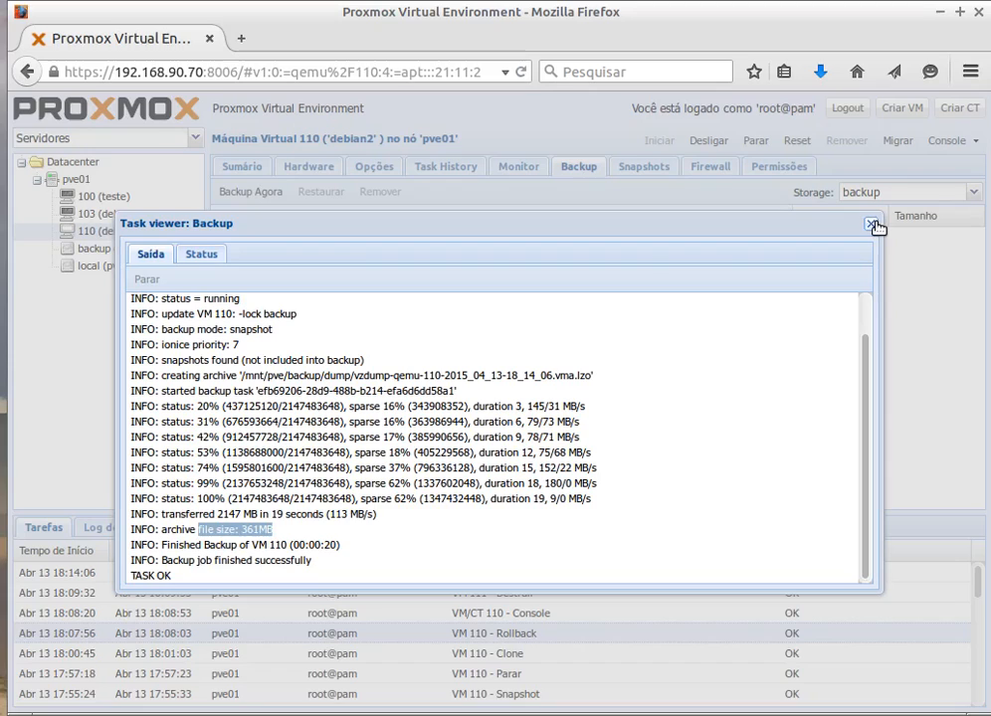
{"action": "key", "text": "Escape"}
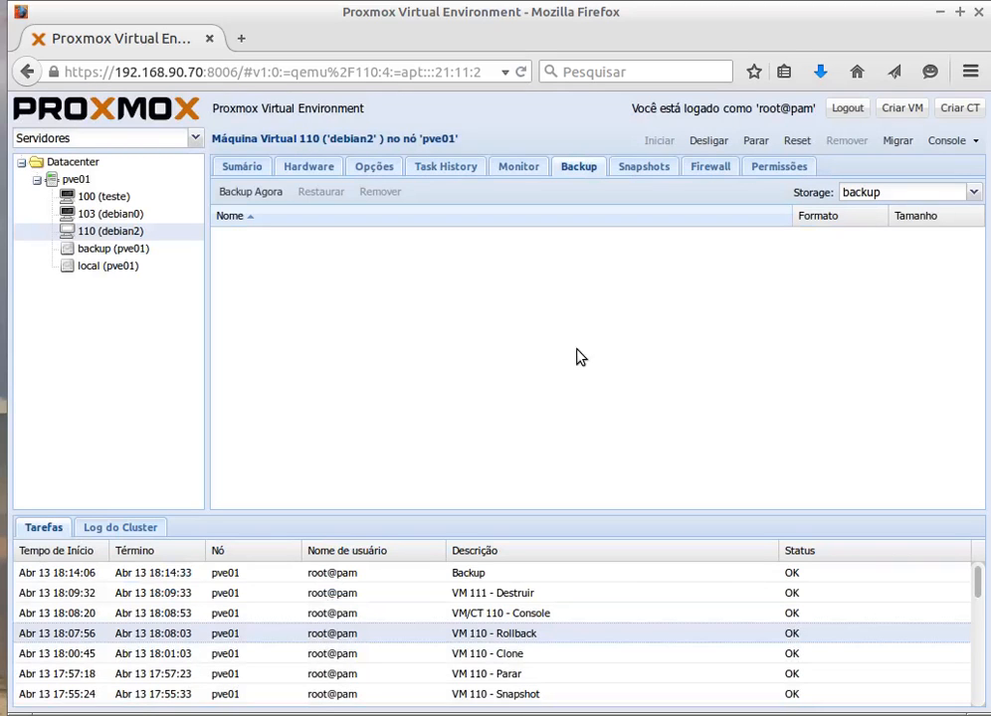
- Refresh the backup list of VM 110 (debian2) and select its vzdump backup file
{"action": "left_click", "coordinate": [124, 215]}
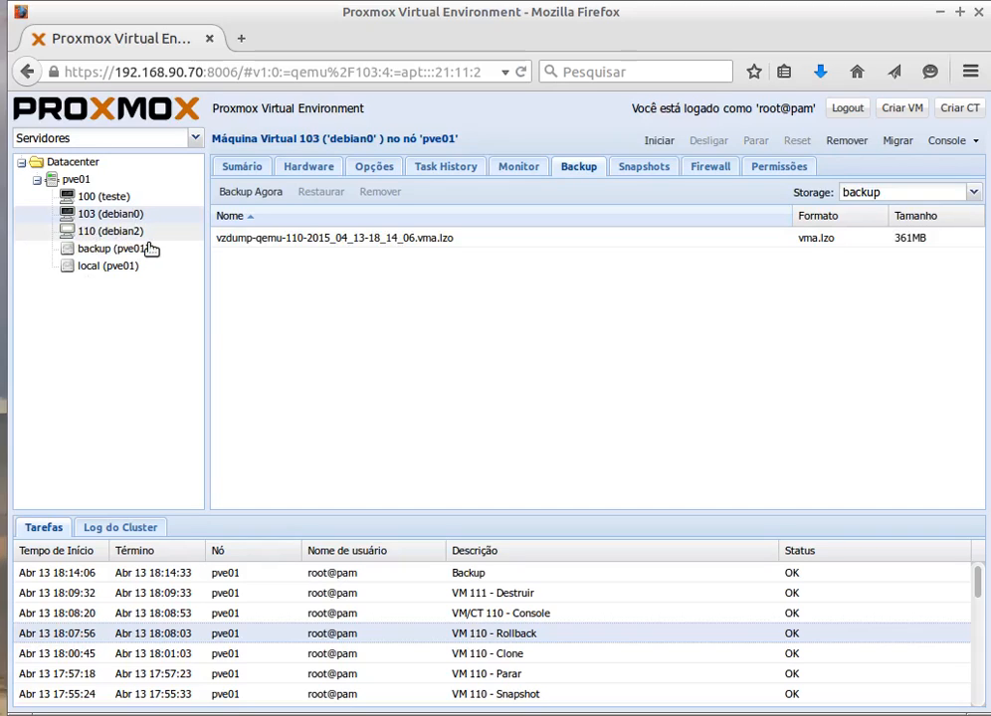
{"action": "left_click", "coordinate": [127, 231]}
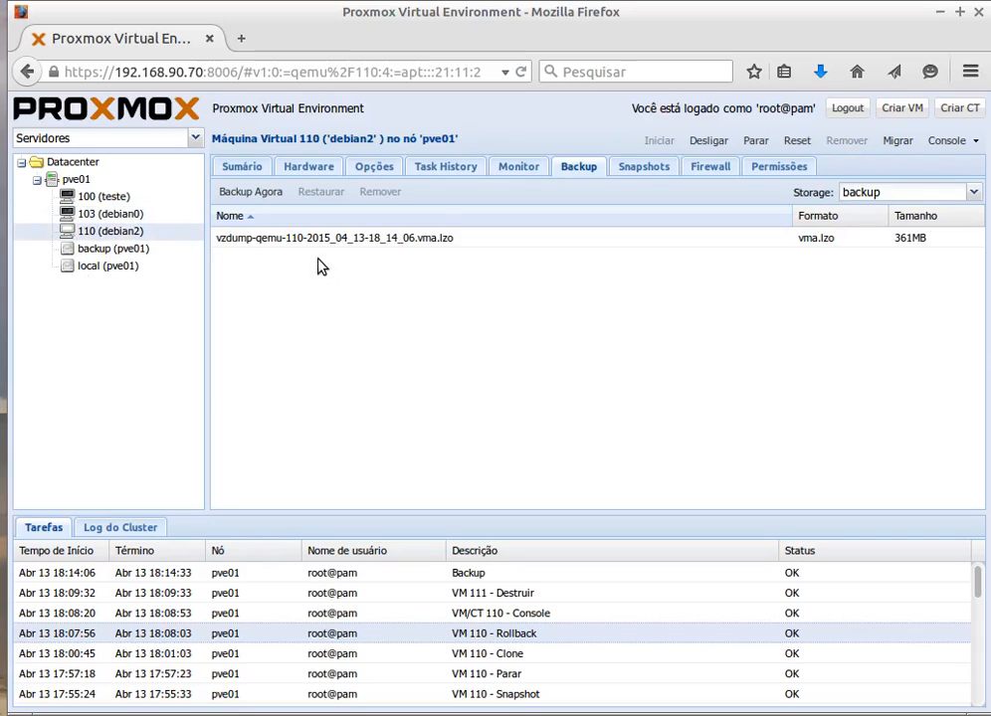
{"action": "left_click", "coordinate": [285, 244]}
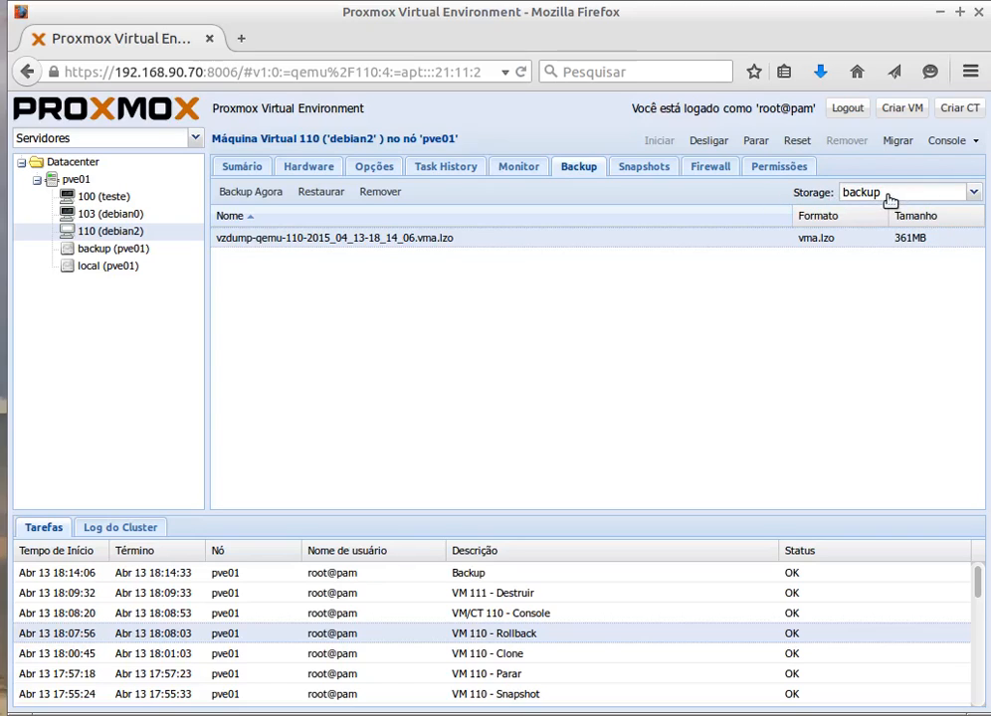
- Stop the virtual machine 110 (debian2) and confirm the stop
{"action": "left_click", "coordinate": [111, 216]}
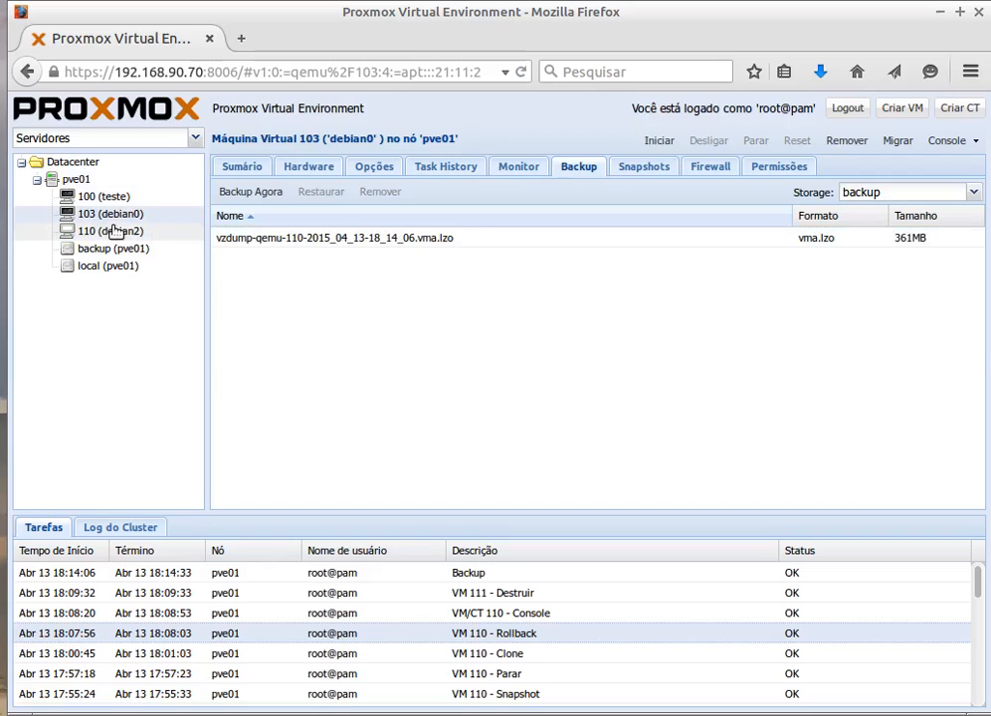
{"action": "left_click", "coordinate": [96, 234]}
{"action": "right_click", "coordinate": [97, 236]}
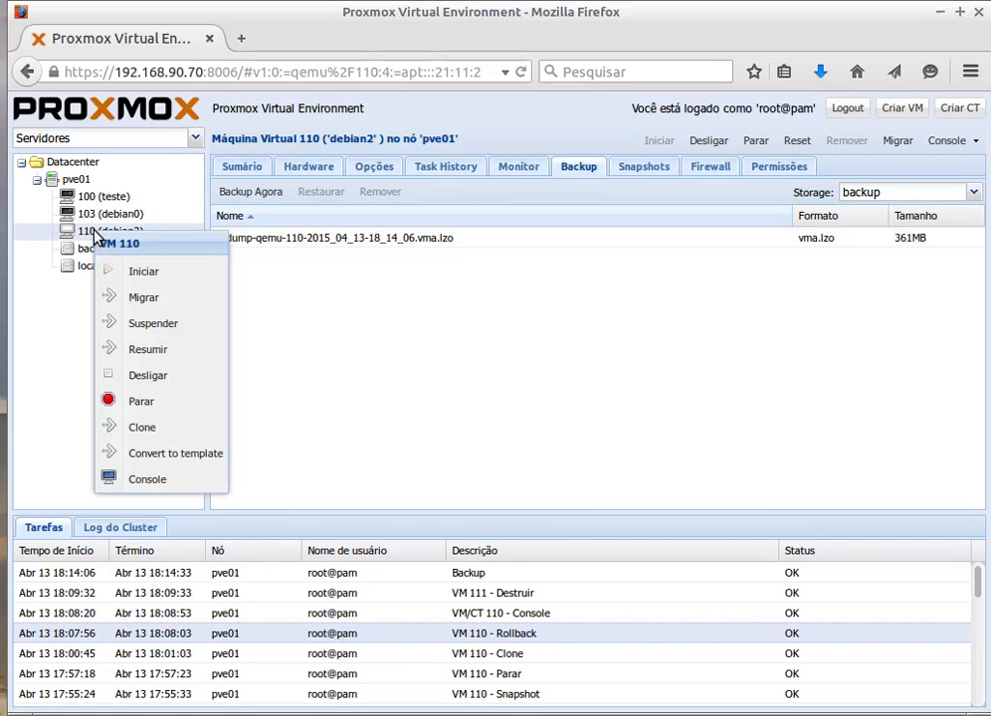
{"action": "left_click", "coordinate": [124, 403]}
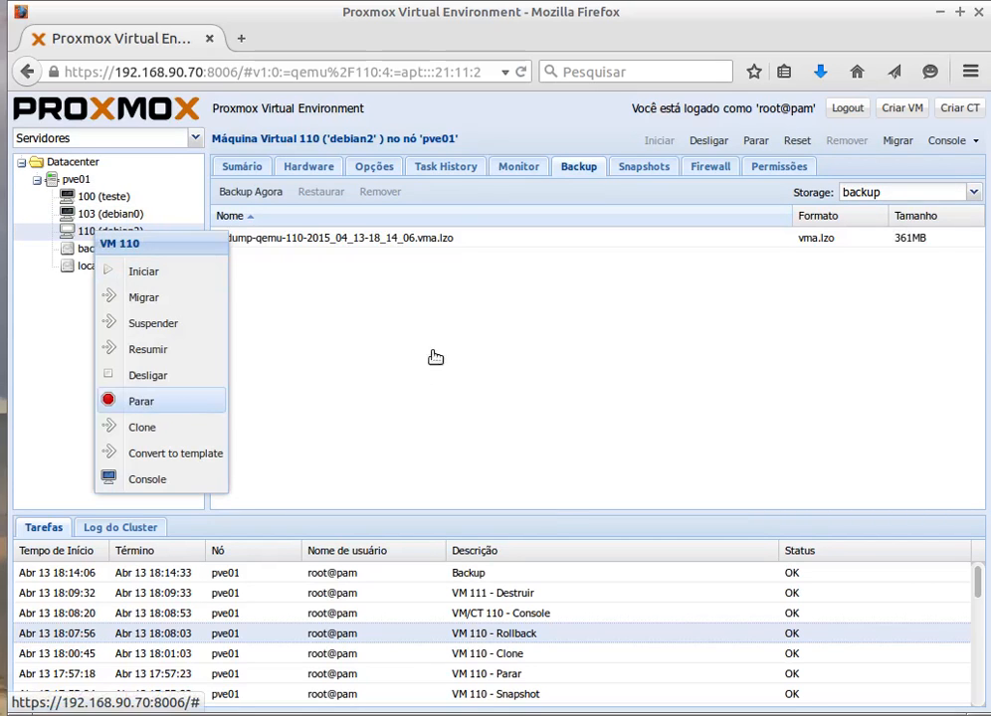
{"action": "left_click", "coordinate": [458, 438]}
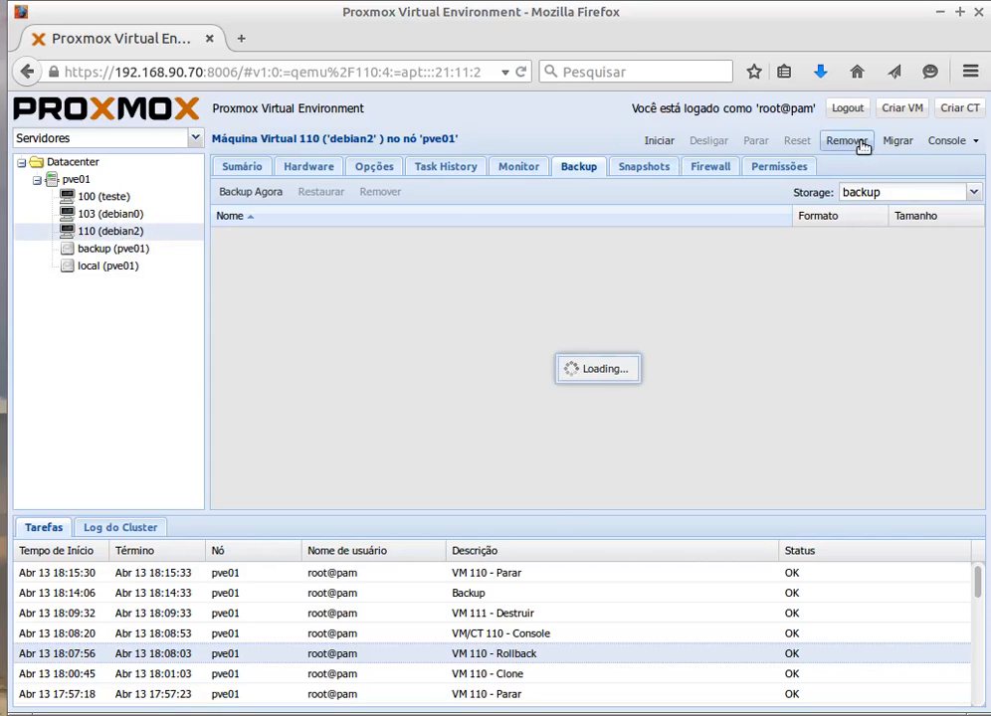
- Remove VM 110 (debian2) from node pve01 and confirm the permanent deletion of its data
{"action": "left_click", "coordinate": [842, 143]}
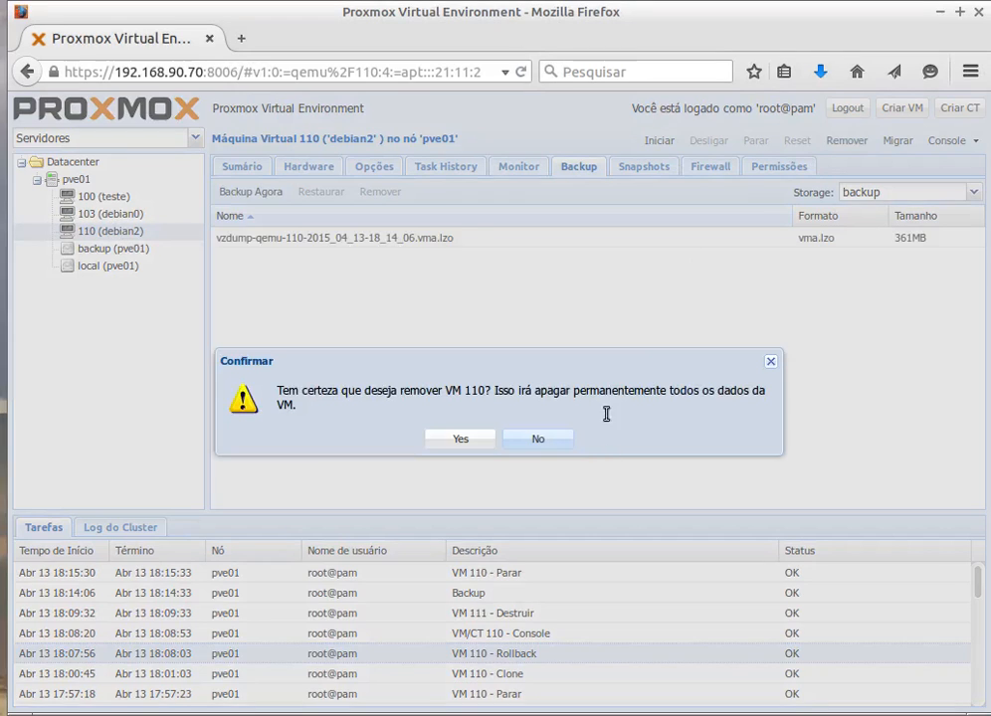
{"action": "left_click", "coordinate": [537, 438]}
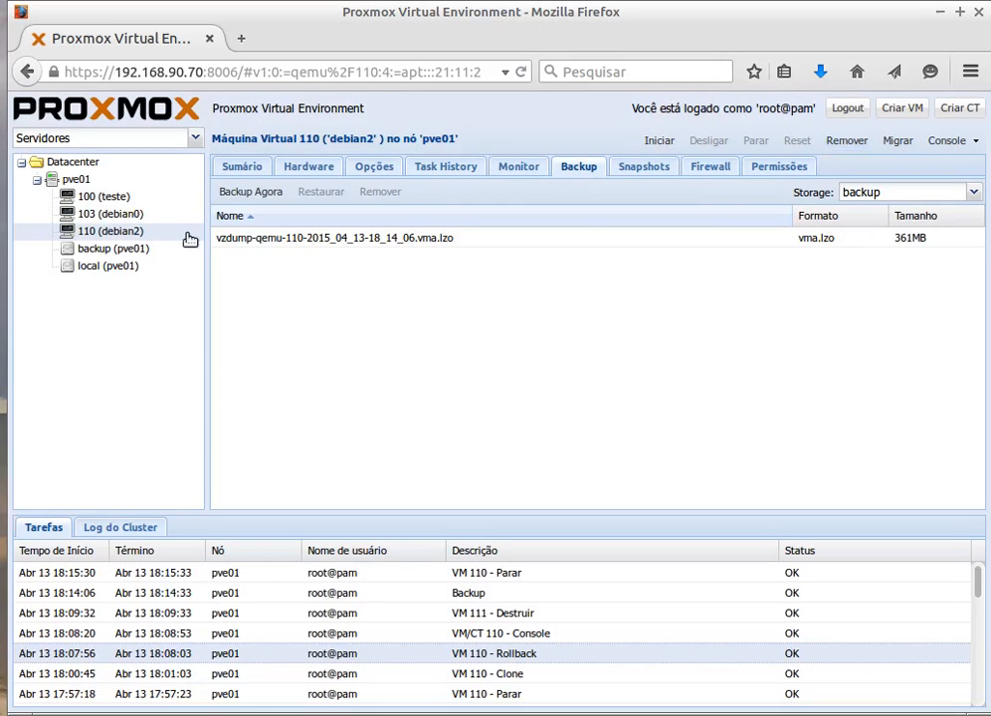
{"action": "left_click", "coordinate": [846, 141]}
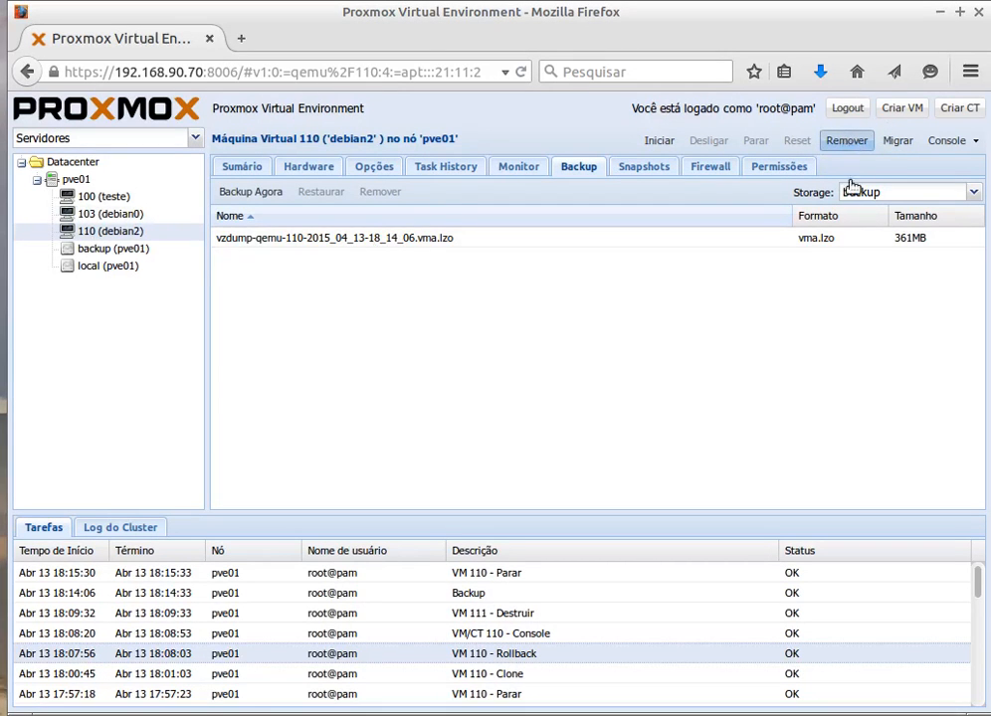
{"action": "left_click", "coordinate": [460, 440]}
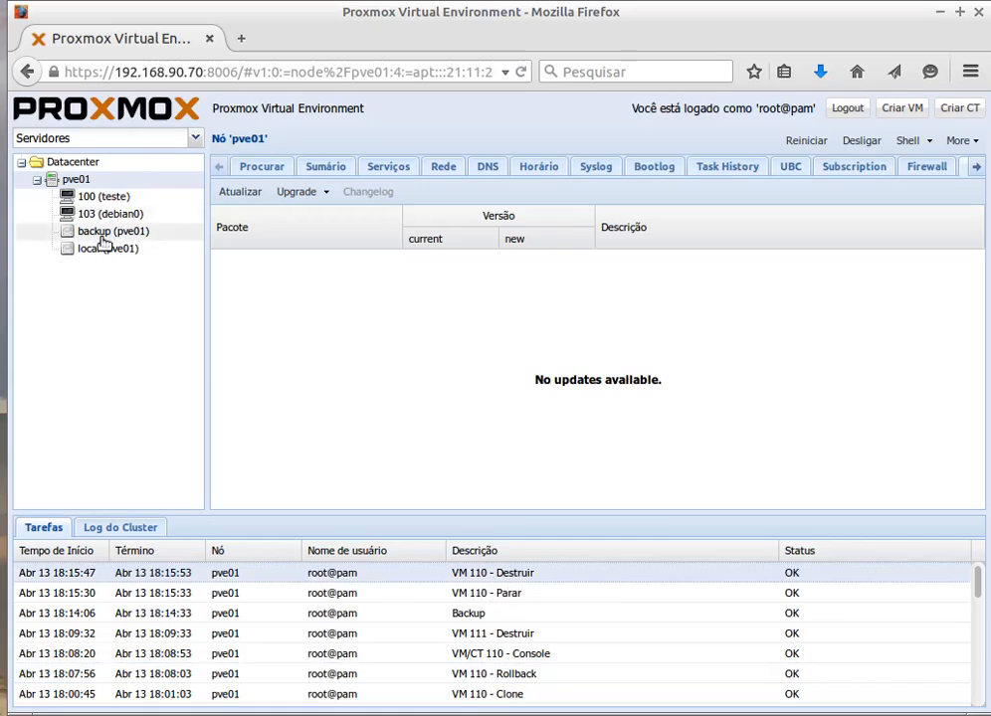
- Show the content of the storage backup on node pve01
{"action": "left_click", "coordinate": [71, 164]}
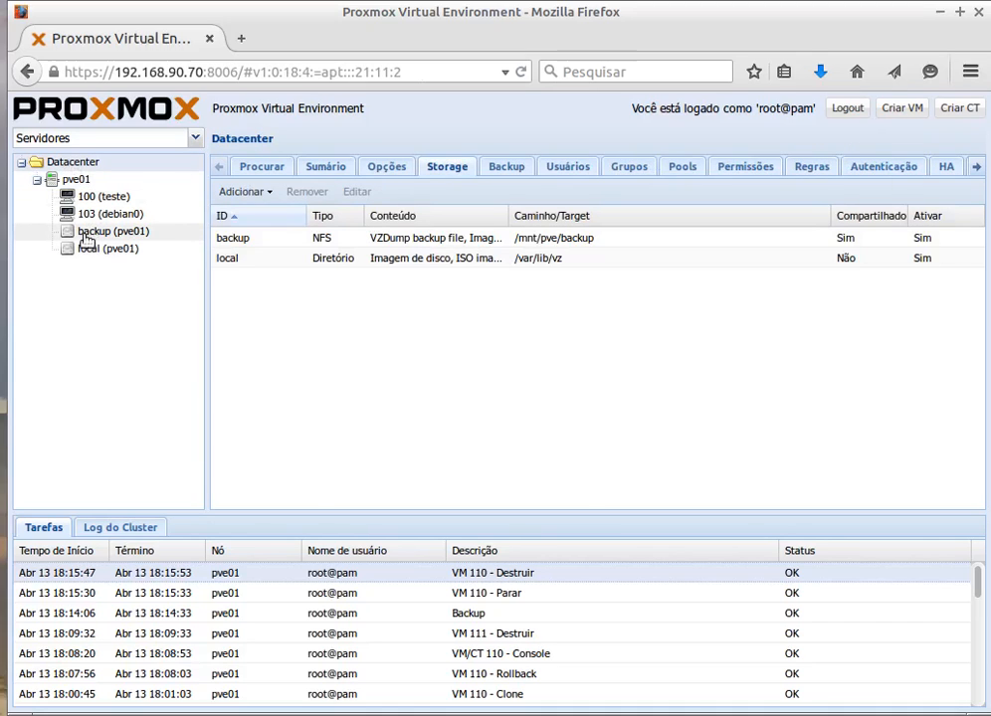
{"action": "left_click", "coordinate": [146, 231]}
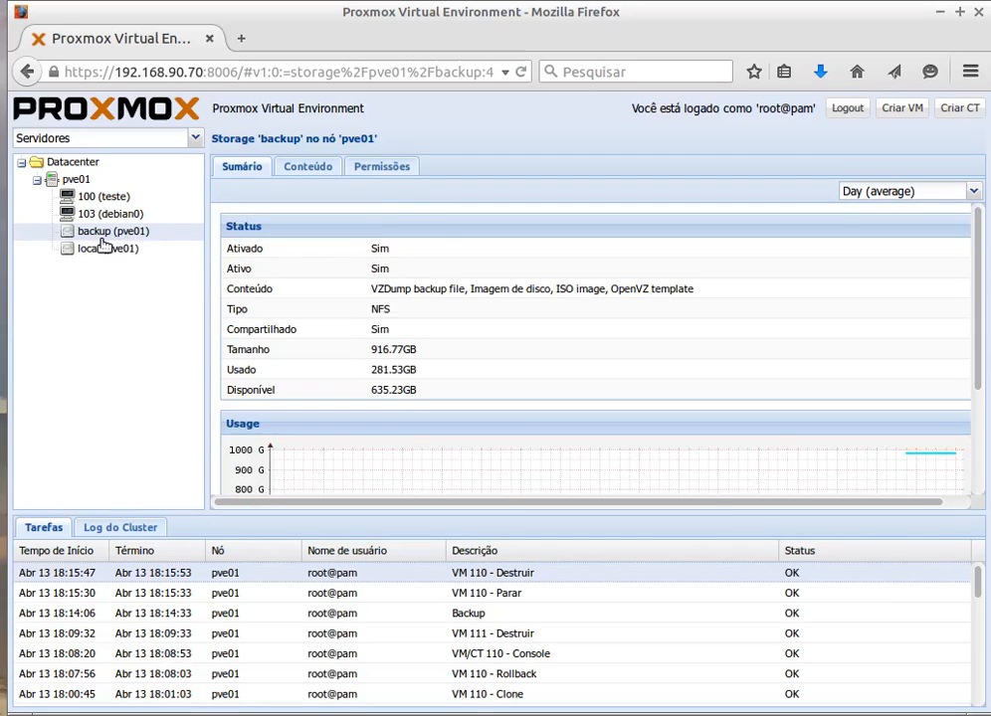
{"action": "left_click", "coordinate": [307, 167]}
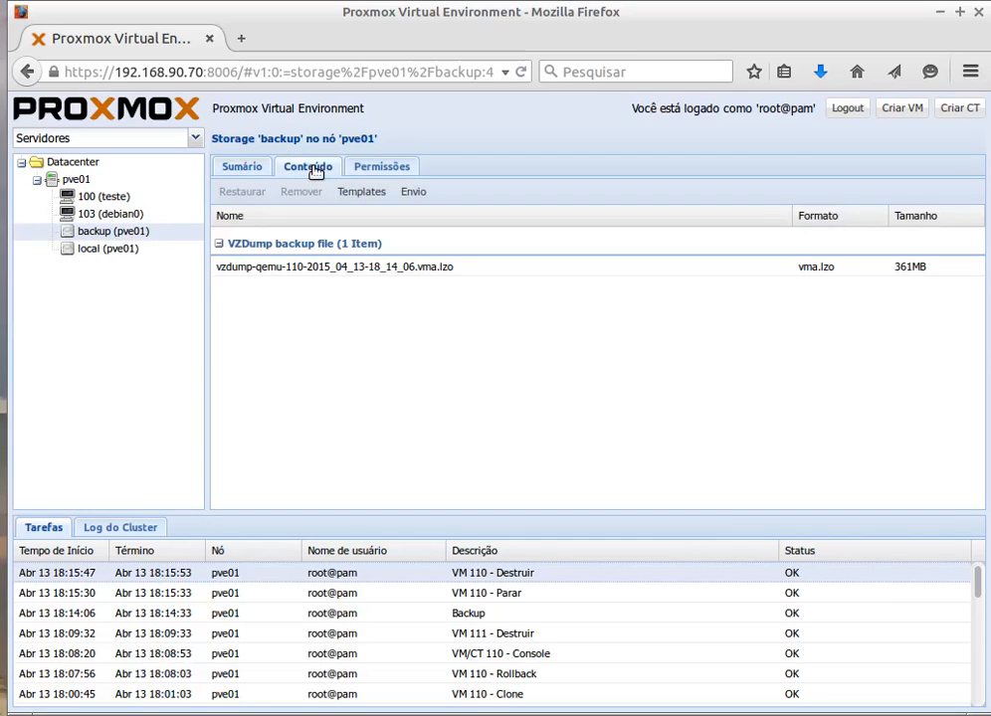
- Restore vzdump-qemu-110-2015_04_13-18_14_06.vma.lzo to the storage local with VM ID 110, and close the task viewer
{"action": "left_click", "coordinate": [328, 271]}
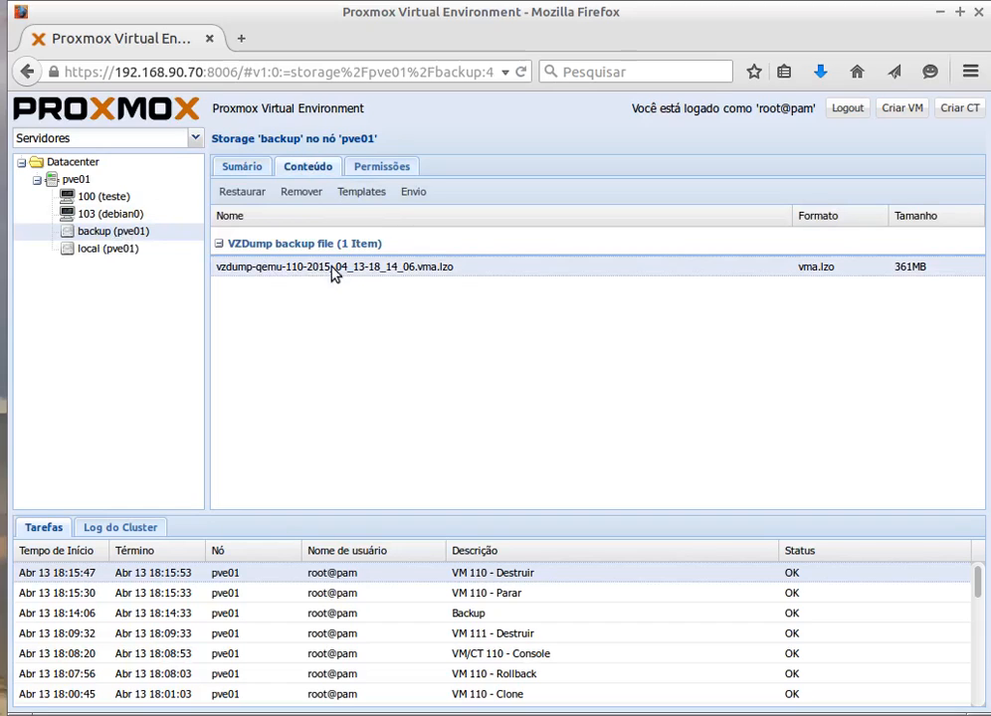
{"action": "left_click", "coordinate": [234, 195]}
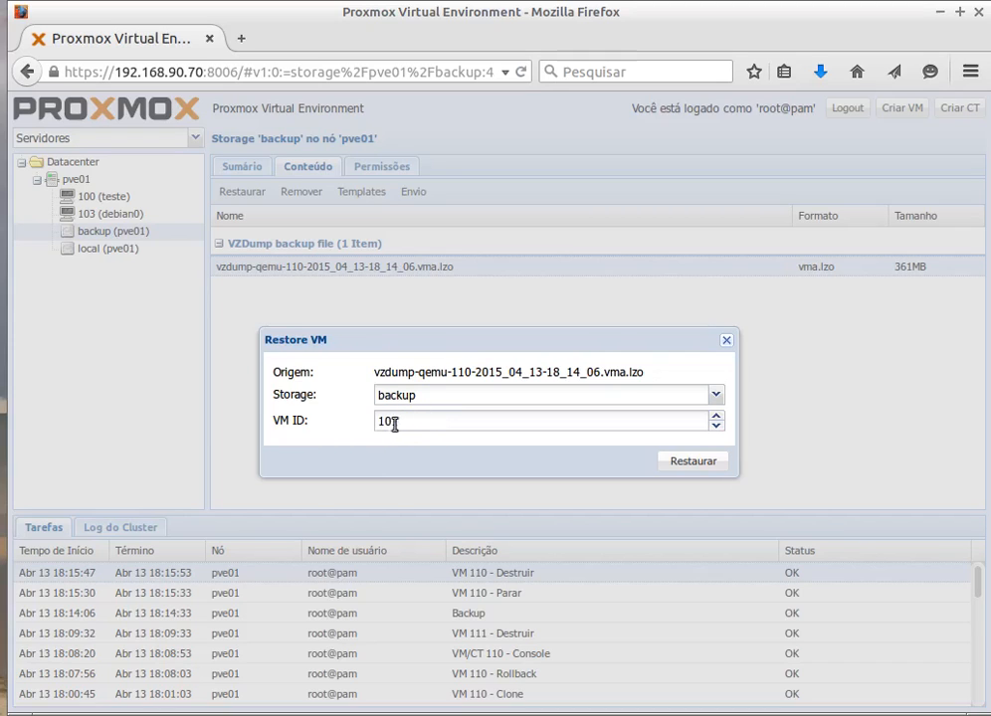
{"action": "left_click_drag", "start_coordinate": [416, 423], "coordinate": [349, 425]}
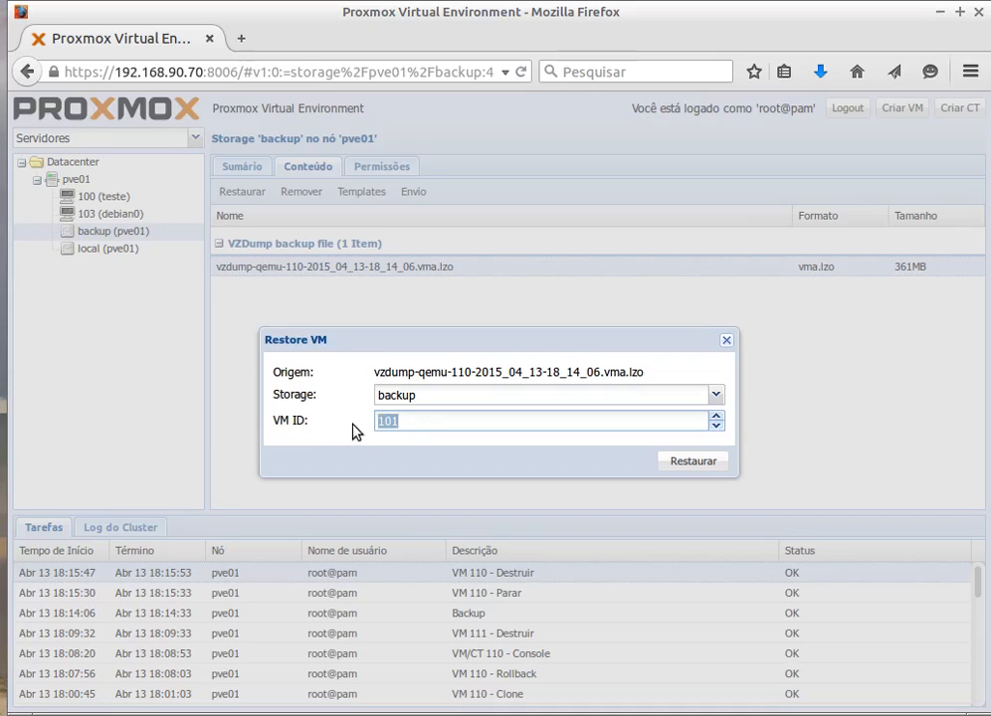
{"action": "type", "text": "110"}
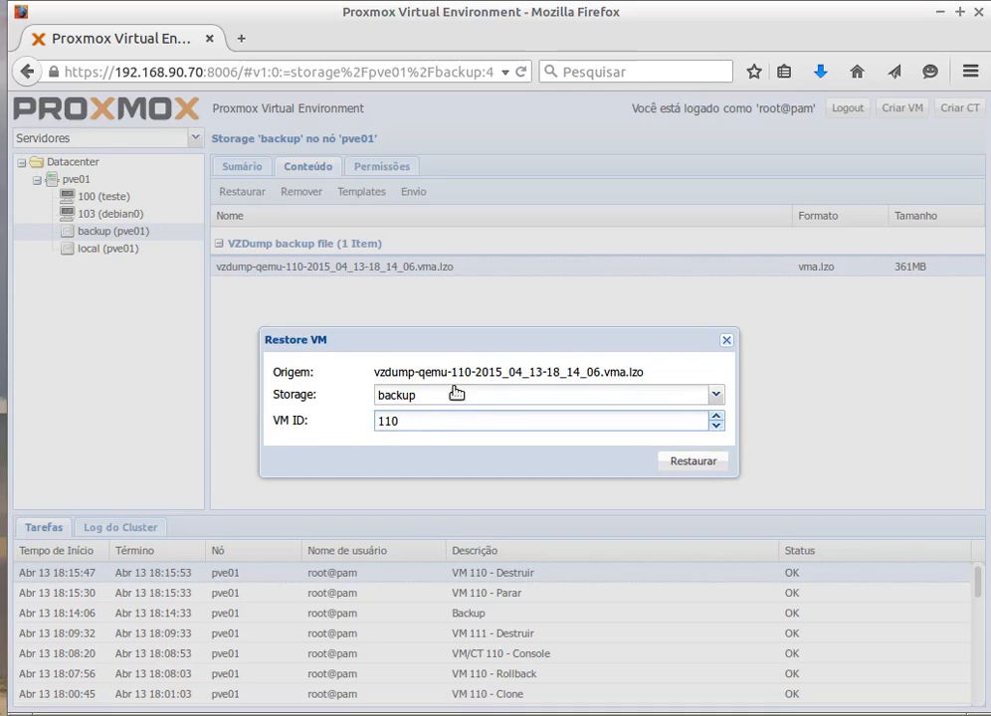
{"action": "left_click", "coordinate": [714, 397]}
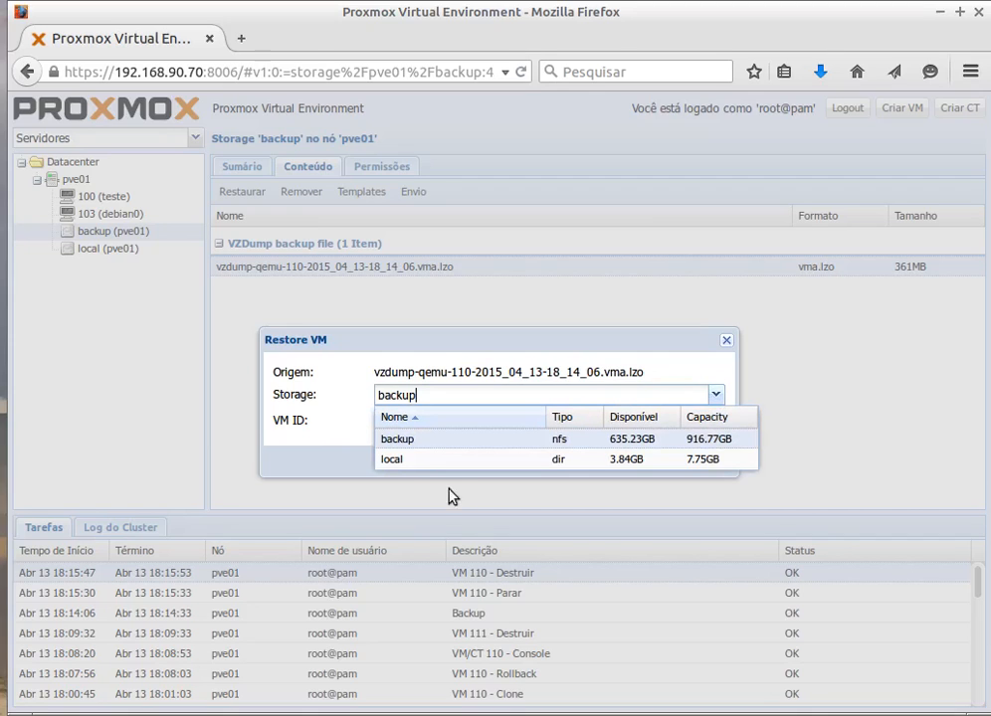
{"action": "left_click", "coordinate": [392, 460]}
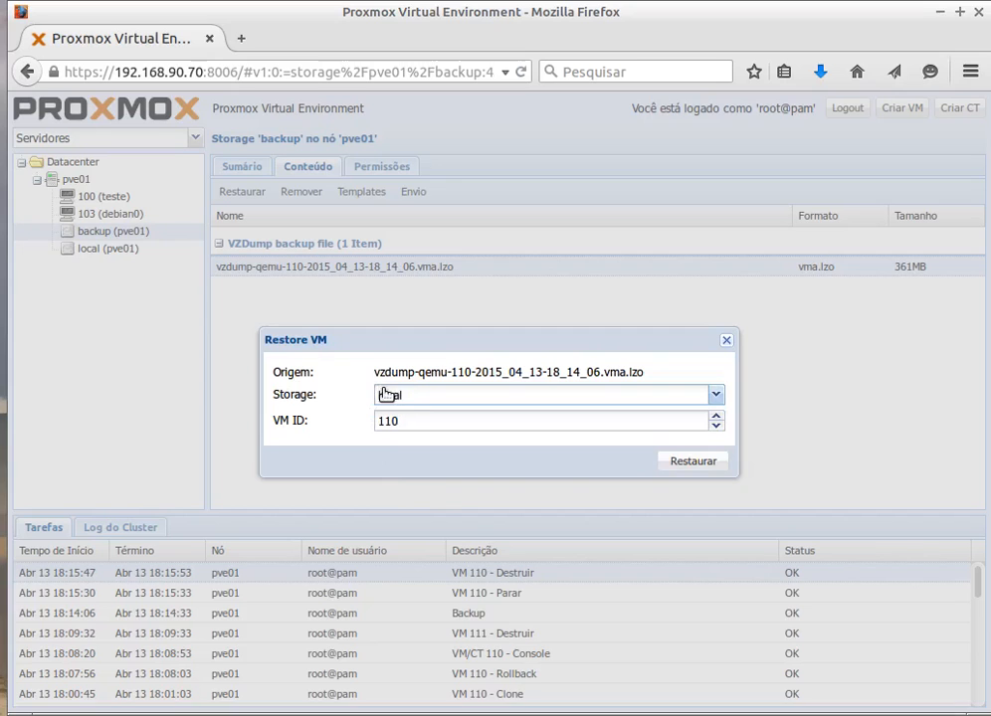
{"action": "left_click", "coordinate": [708, 462]}
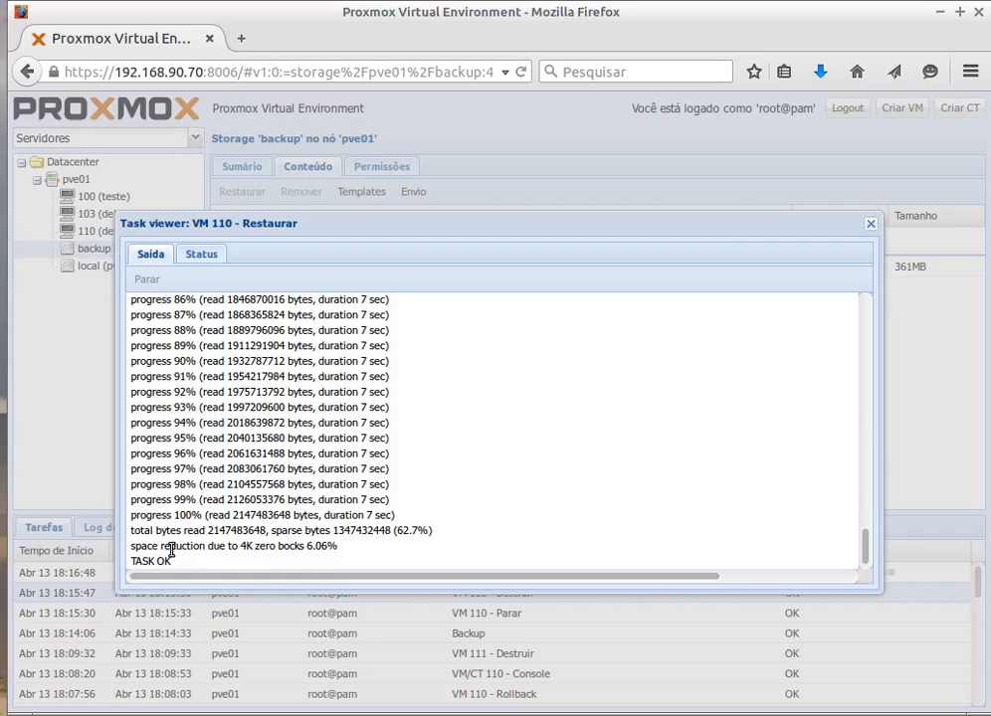
{"action": "left_click", "coordinate": [870, 223]}
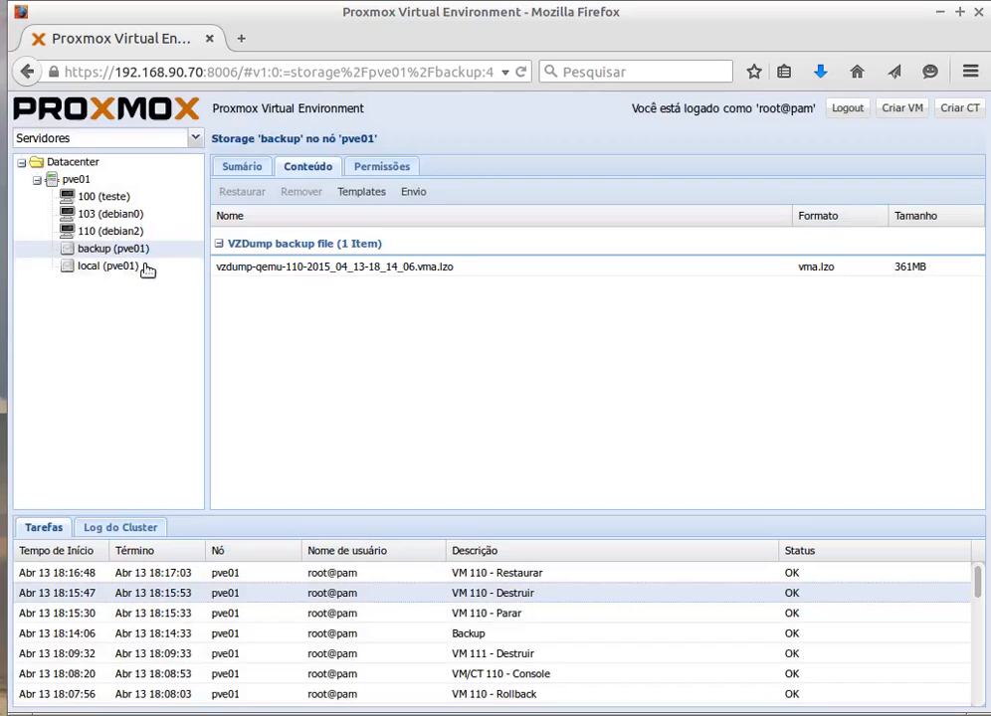
- Check the backup list of VM 110, the content of the storage backup, and the snapshots of VM 110
{"action": "left_click", "coordinate": [104, 233]}
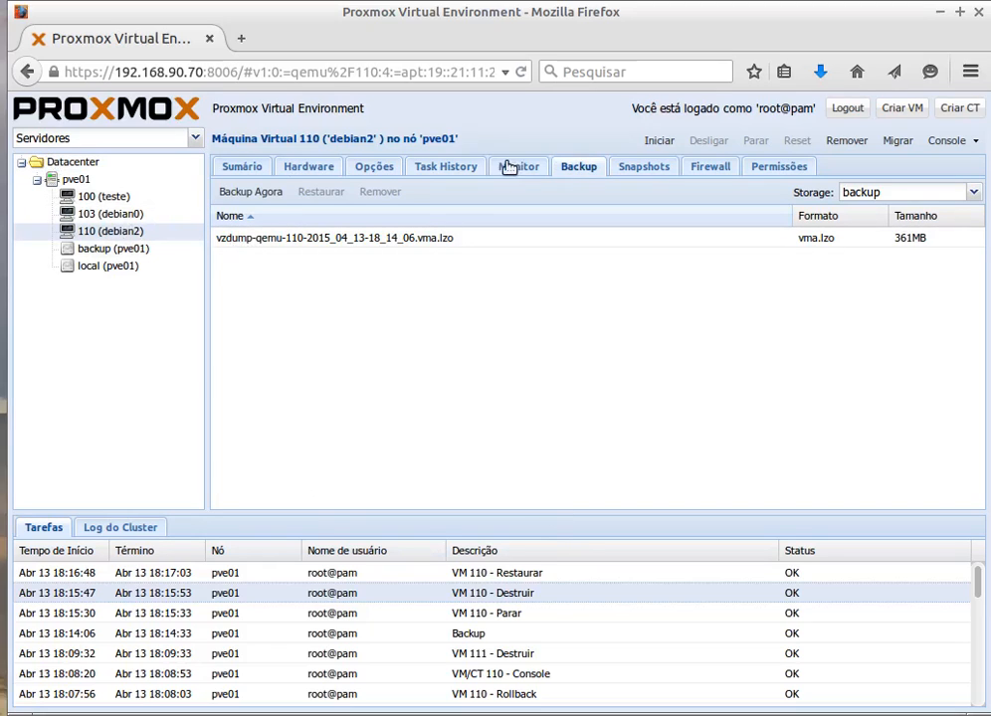
{"action": "left_click", "coordinate": [106, 246]}
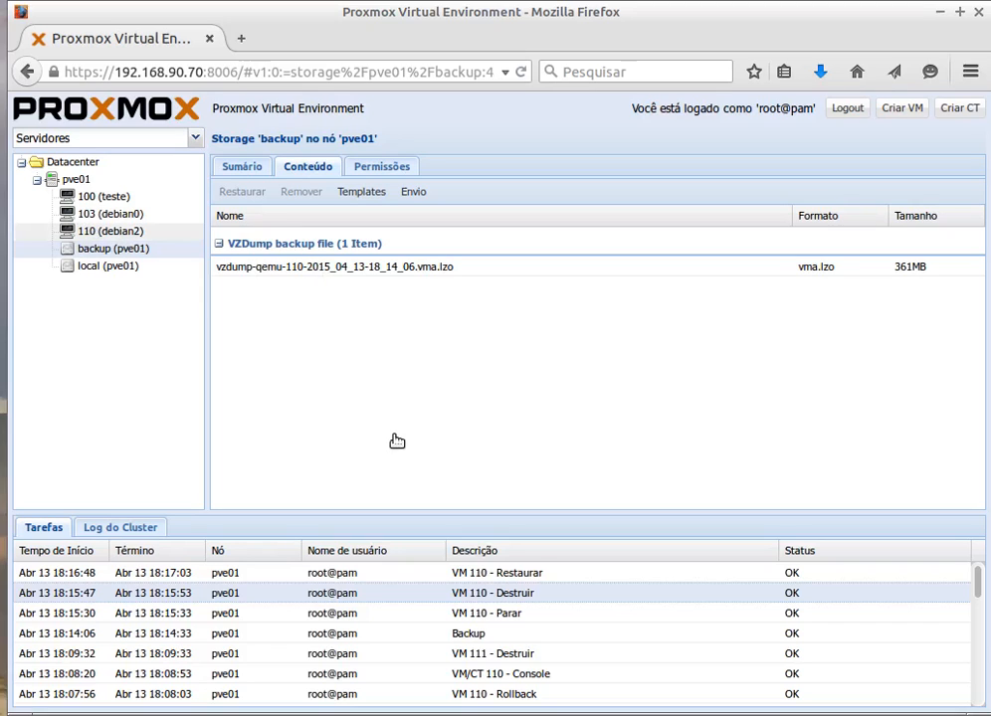
{"action": "key", "text": "Up"}
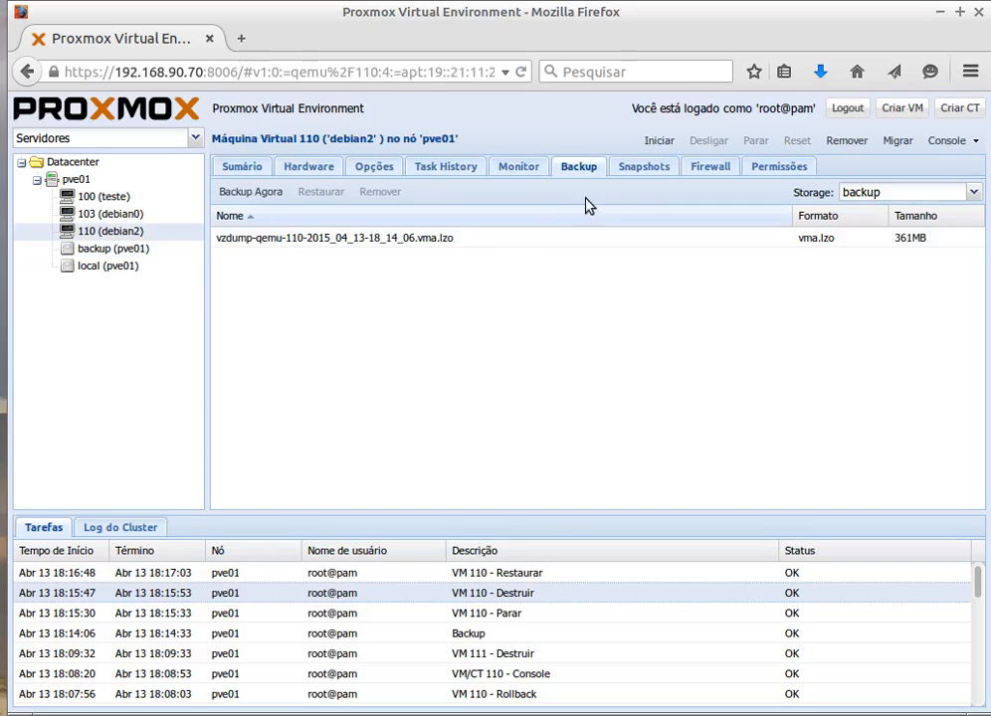
{"action": "left_click", "coordinate": [637, 177]}
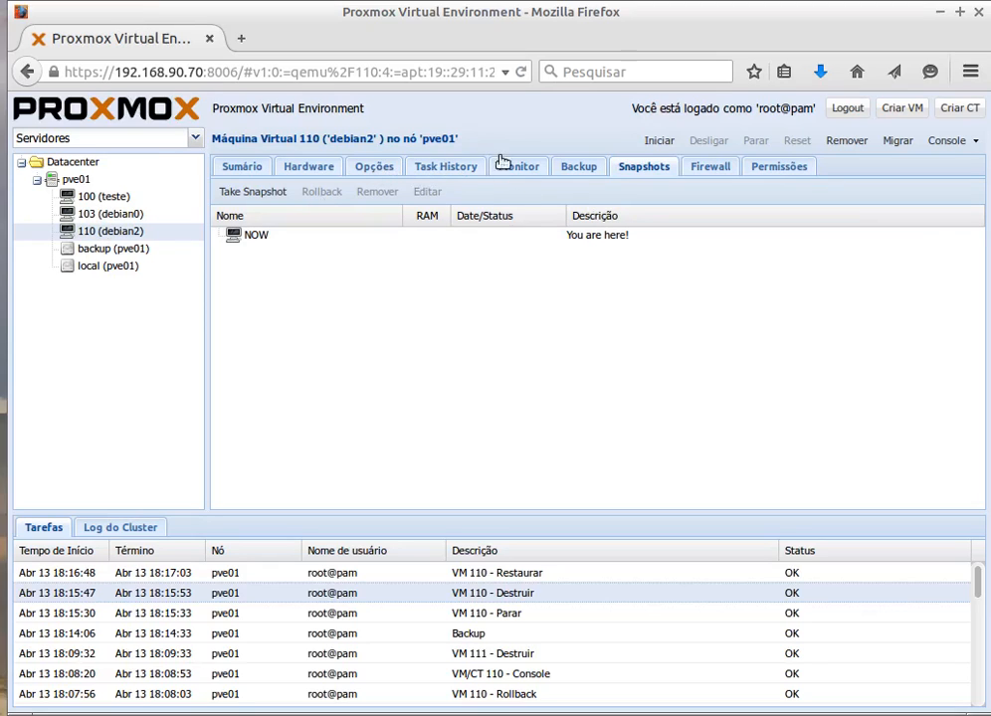
- Back up VM 110 to the storage backup in Snapshot mode with LZO (rápida) compression, and refresh its backup list
{"action": "left_click", "coordinate": [570, 165]}
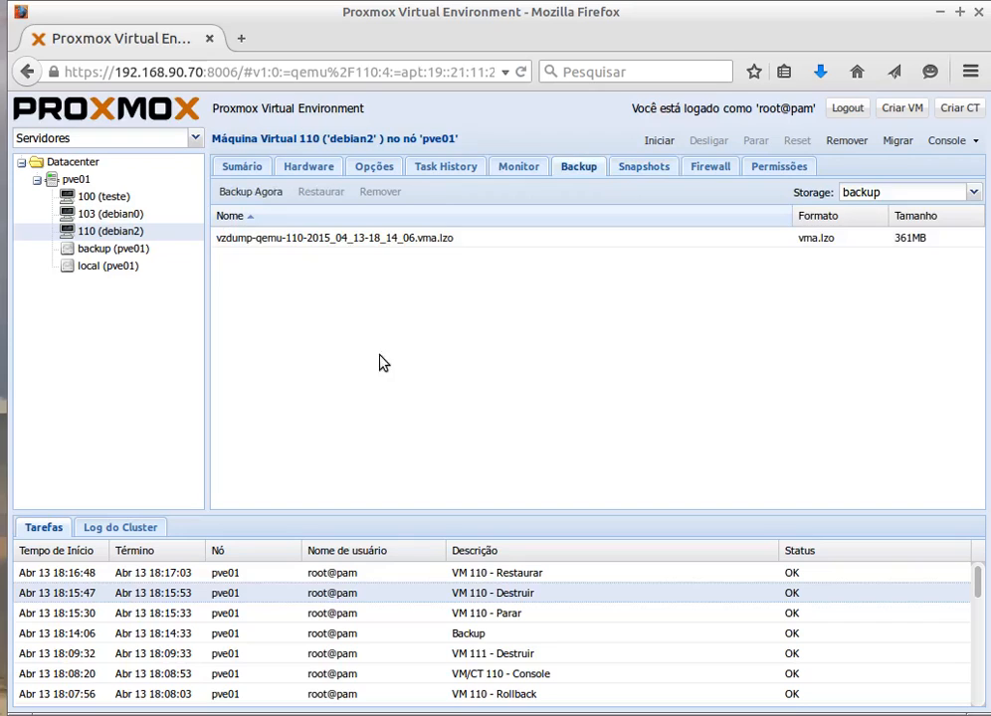
{"action": "left_click", "coordinate": [296, 241]}
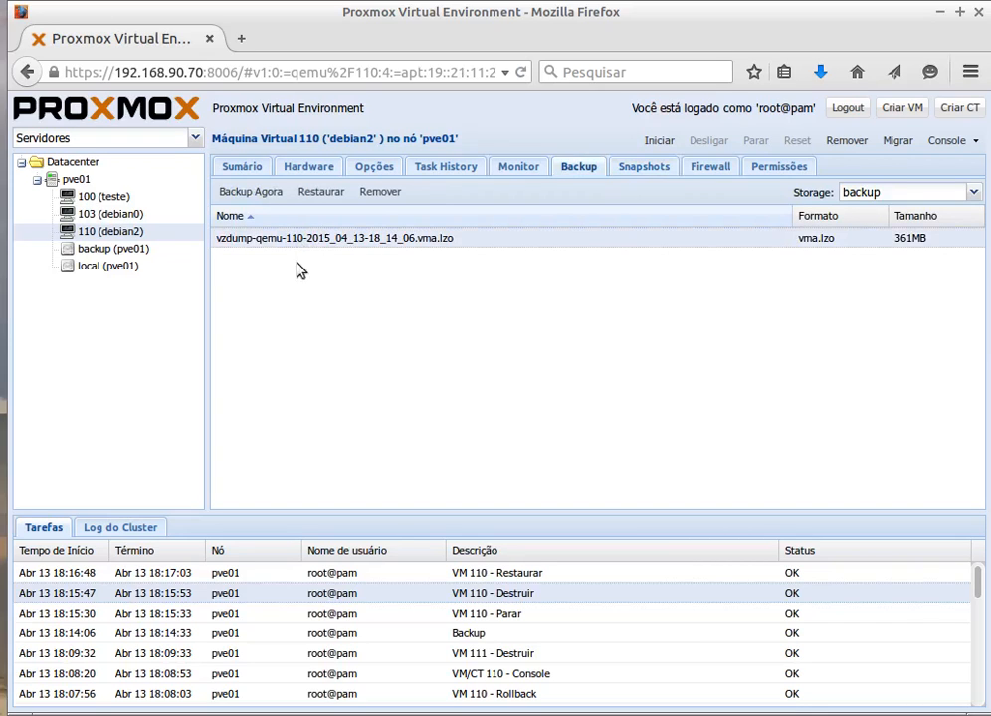
{"action": "left_click", "coordinate": [251, 192]}
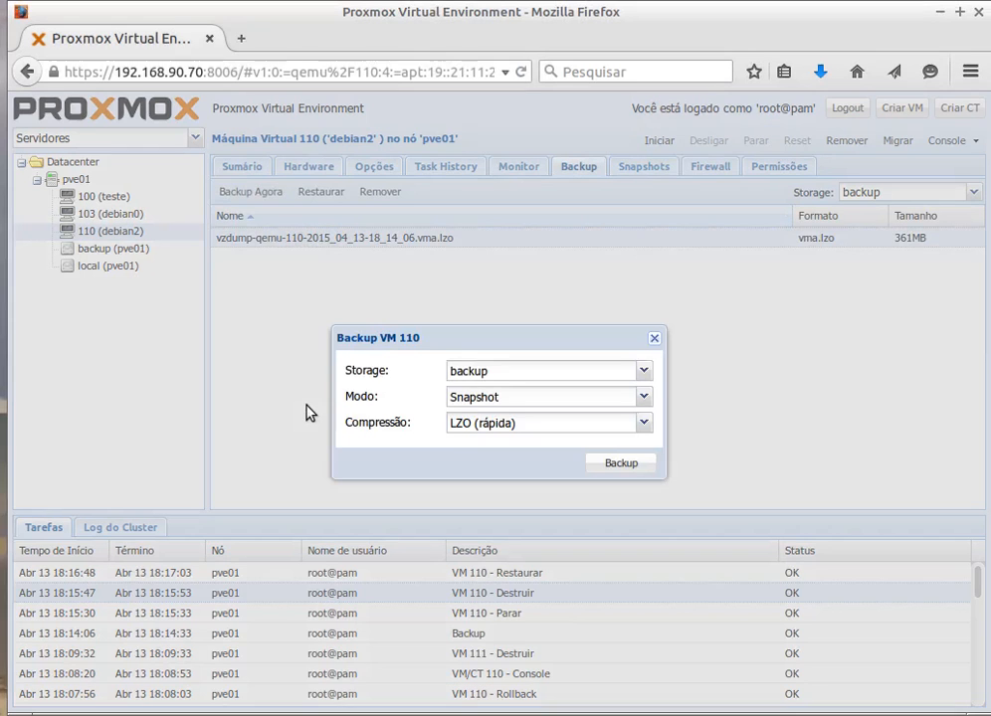
{"action": "left_click", "coordinate": [616, 463]}
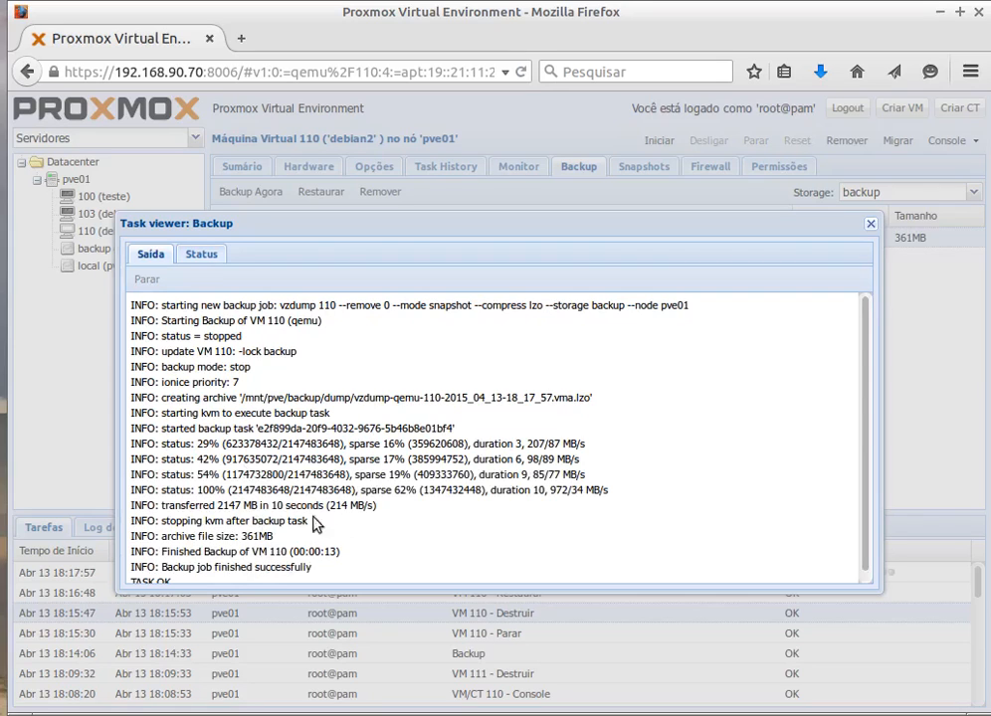
{"action": "left_click", "coordinate": [870, 222]}
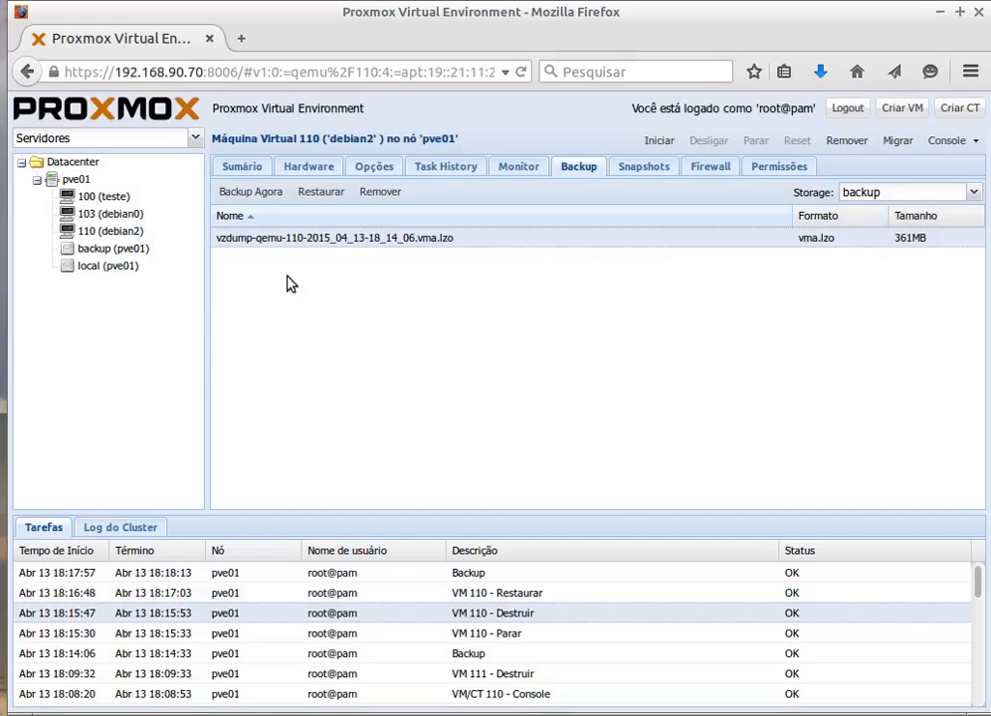
{"action": "left_click", "coordinate": [518, 167]}
{"action": "left_click", "coordinate": [581, 167]}
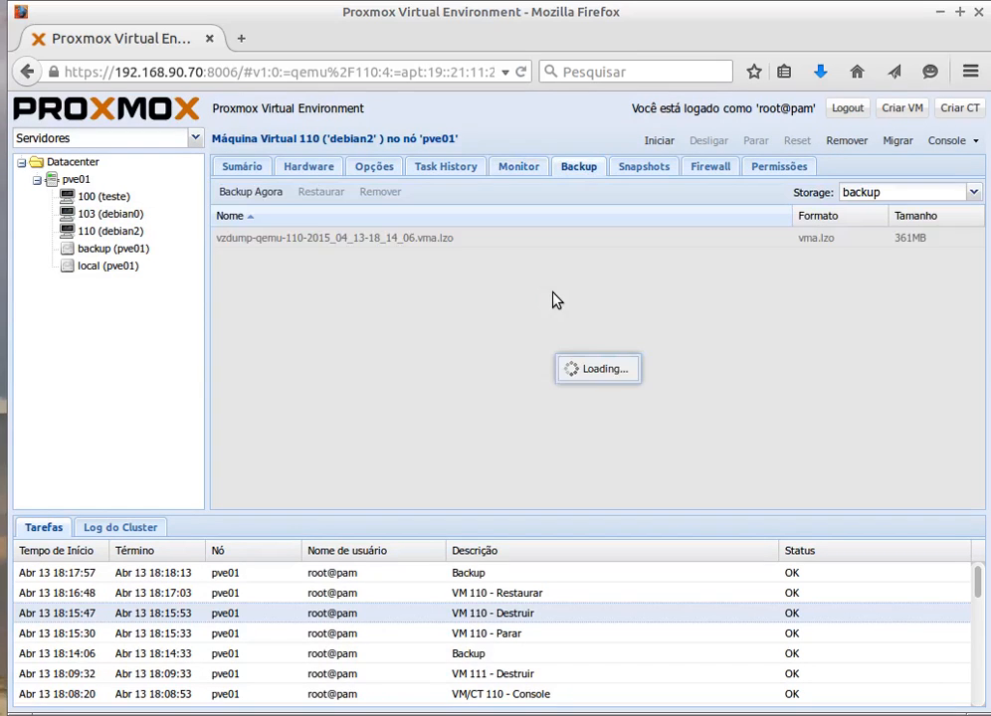
- Make another backup of VM 110 on the storage backup with the same Snapshot and LZO settings, and reload the backup list
{"action": "left_click", "coordinate": [248, 192]}
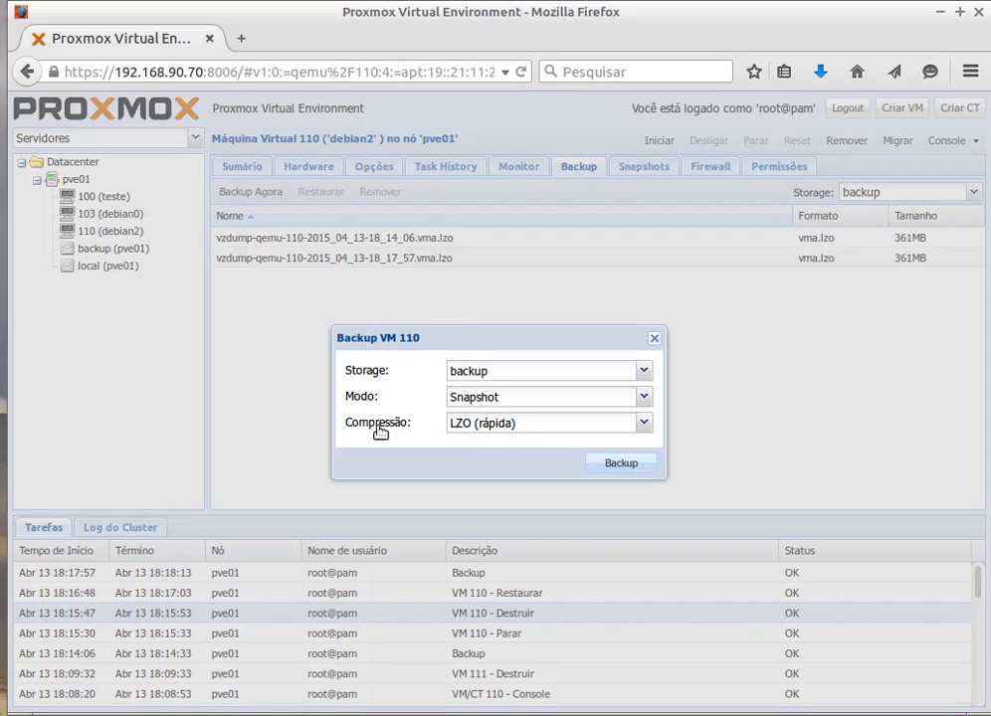
{"action": "key", "text": "Return"}
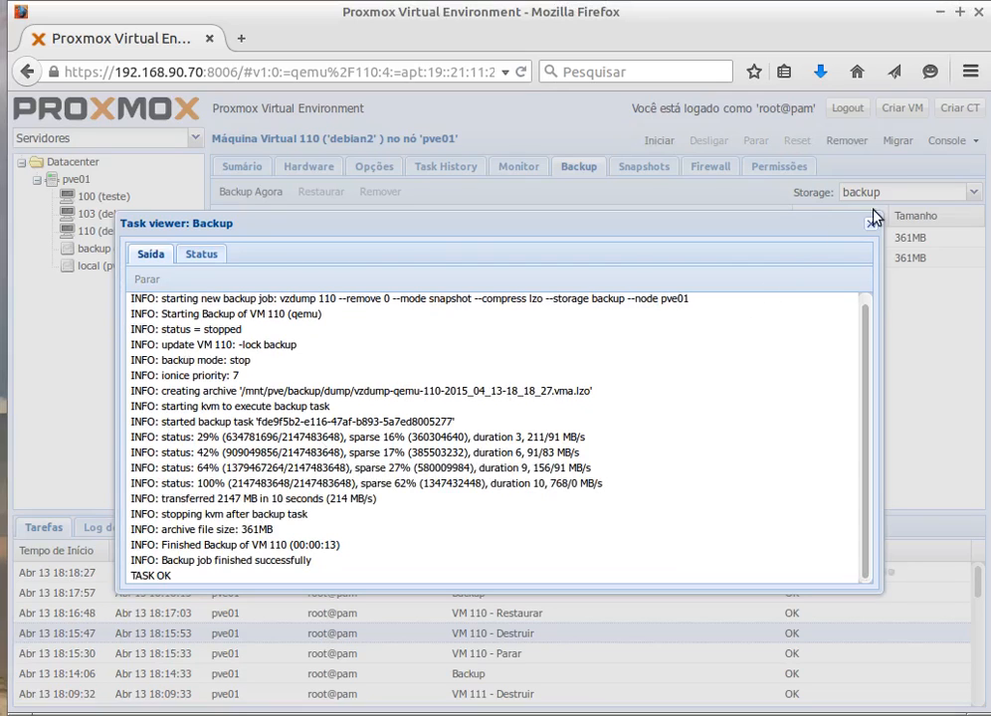
{"action": "key", "text": "Escape"}
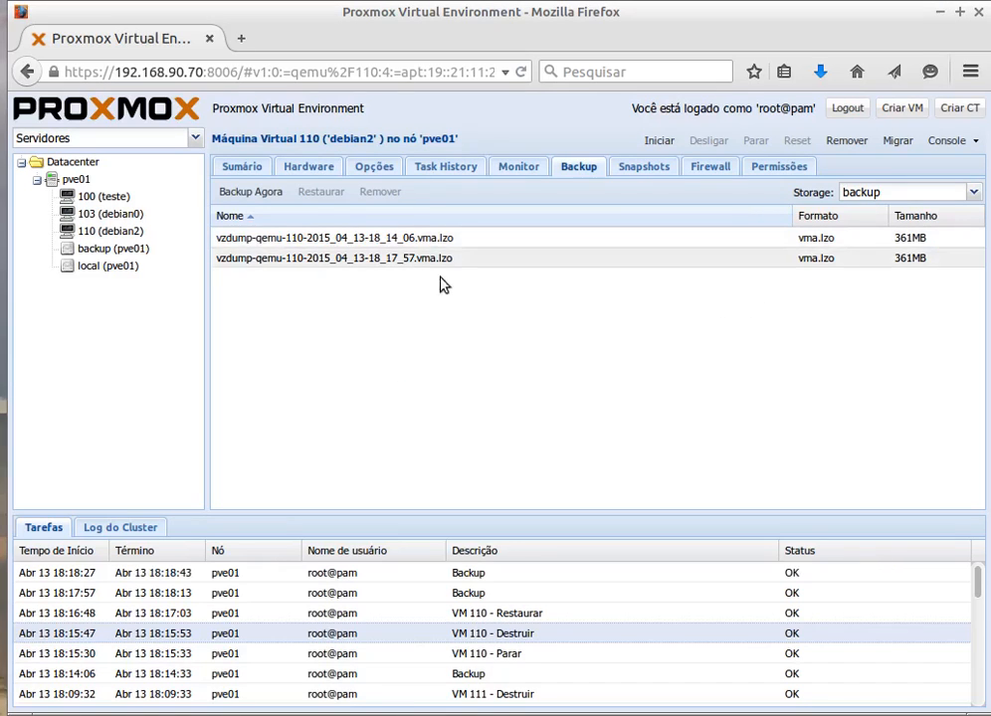
{"action": "left_click", "coordinate": [626, 171]}
{"action": "left_click", "coordinate": [581, 167]}
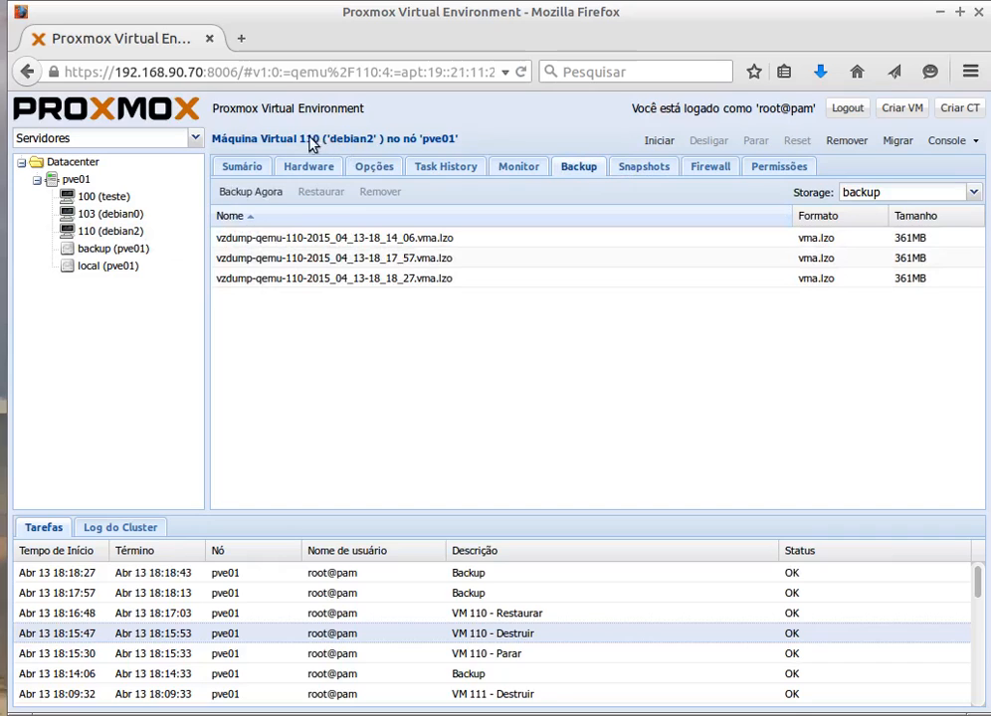
- Try one more backup of VM 110 to the storage backup, inspect the task output and close the task viewer
{"action": "left_click", "coordinate": [254, 192]}
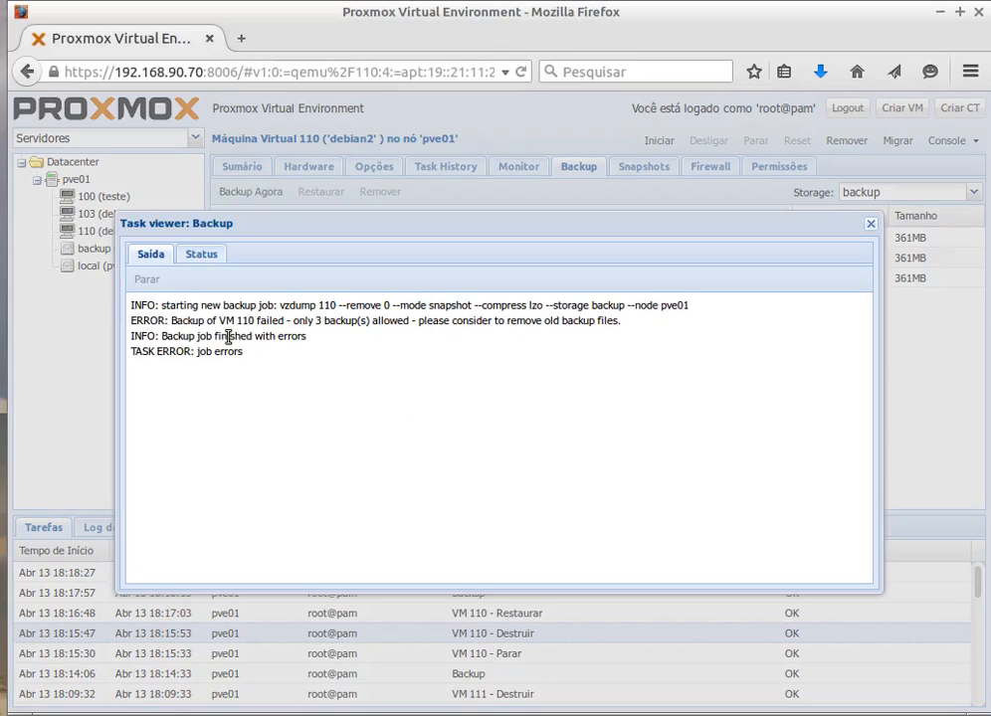
{"action": "left_click_drag", "start_coordinate": [157, 337], "coordinate": [621, 324]}
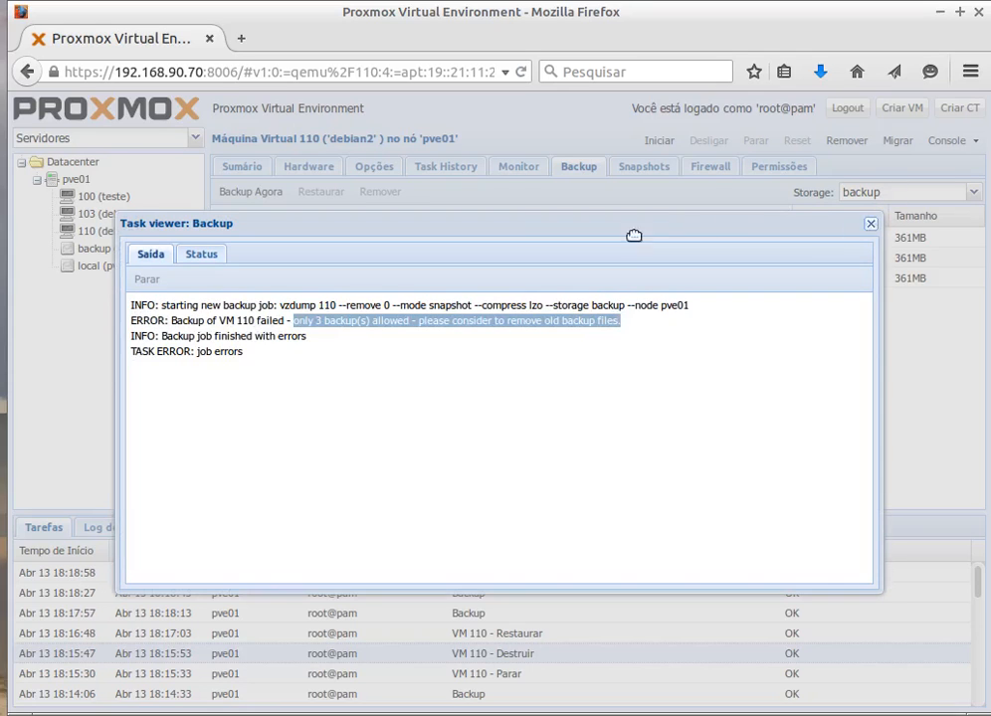
{"action": "left_click", "coordinate": [870, 228]}
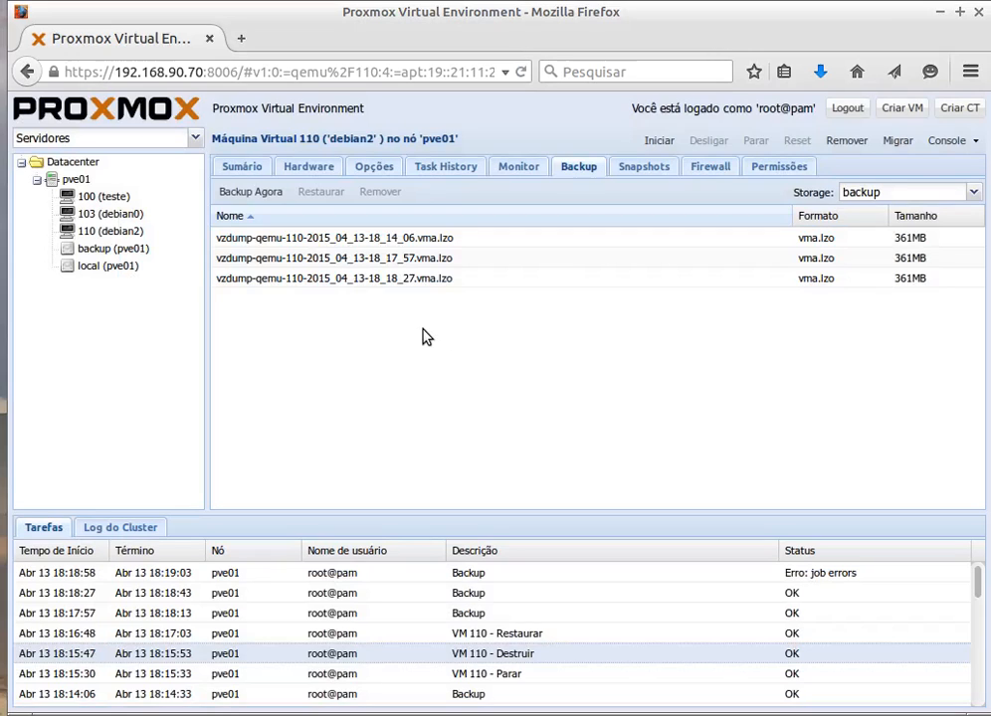
- Back up VM 103 (debian0) to the storage backup in Snapshot mode with LZO (rápida) compression, and refresh its backup list
{"action": "left_click", "coordinate": [97, 216]}
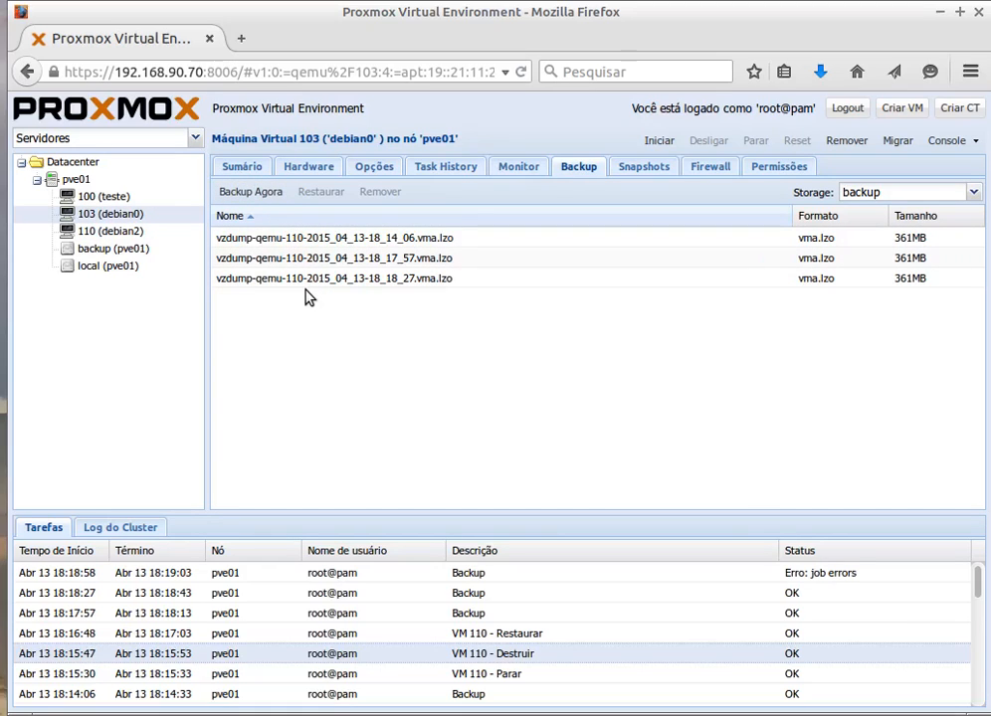
{"action": "left_click", "coordinate": [260, 192]}
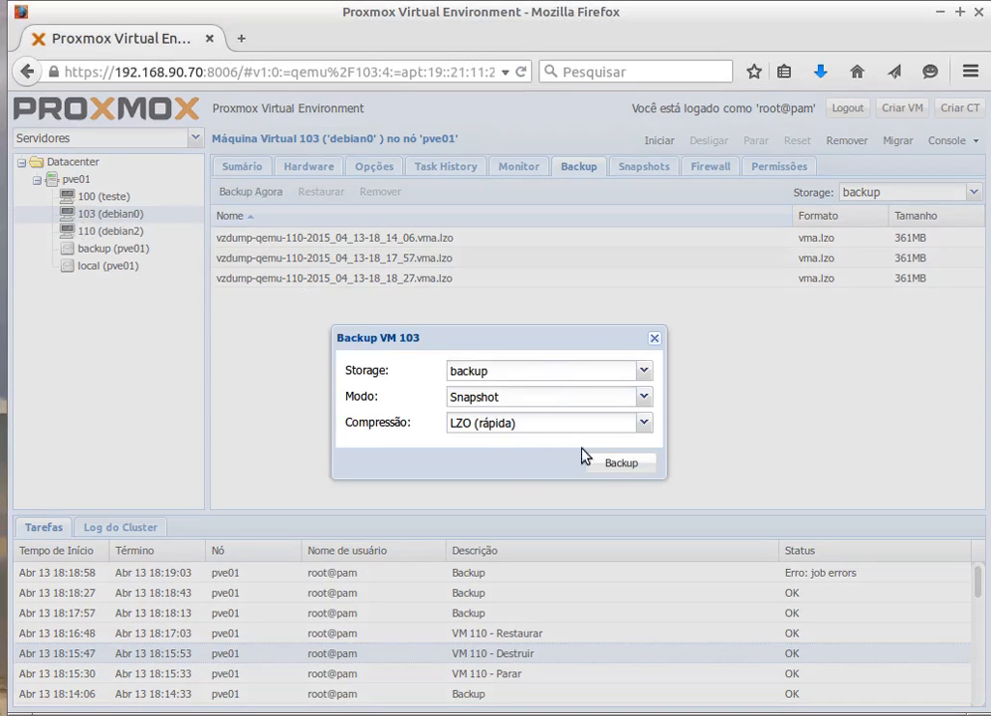
{"action": "left_click", "coordinate": [618, 464]}
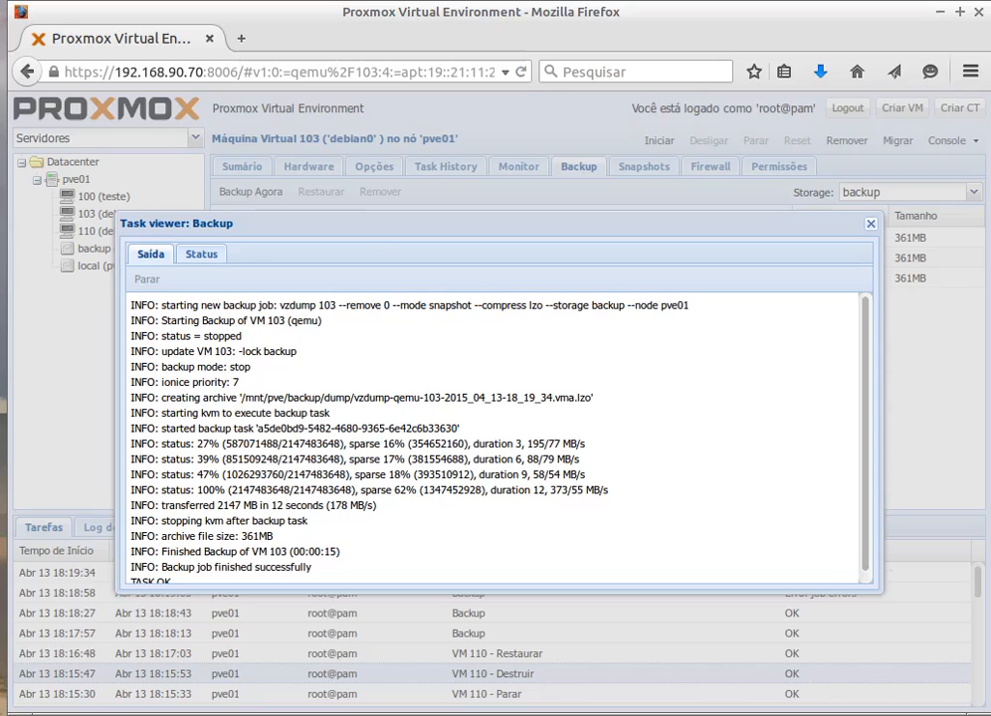
{"action": "left_click", "coordinate": [871, 223]}
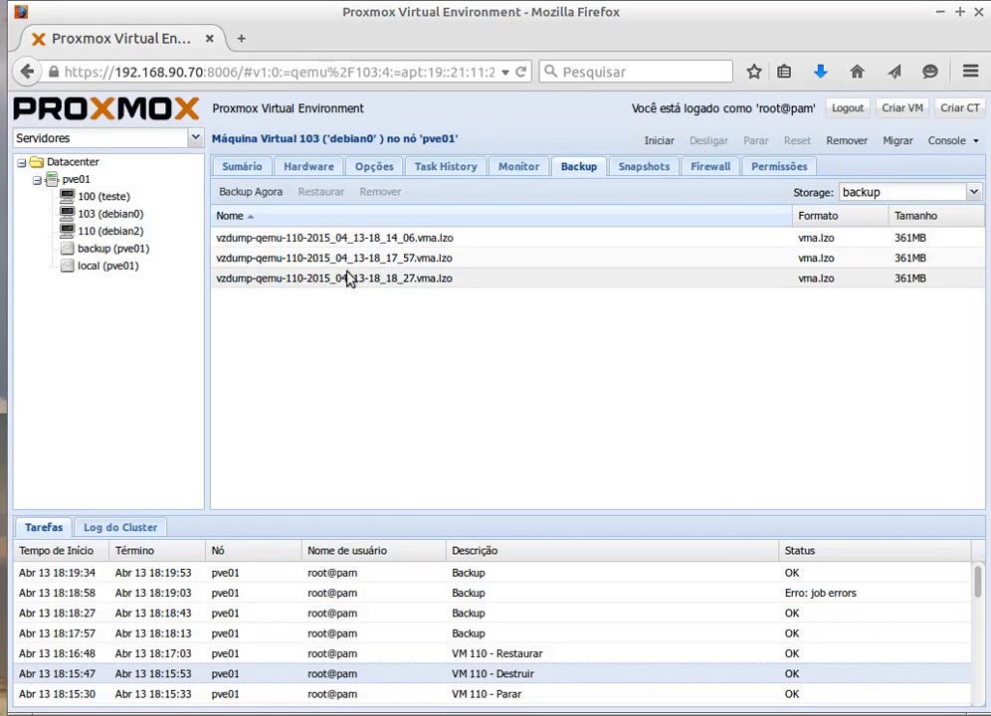
{"action": "left_click", "coordinate": [518, 169]}
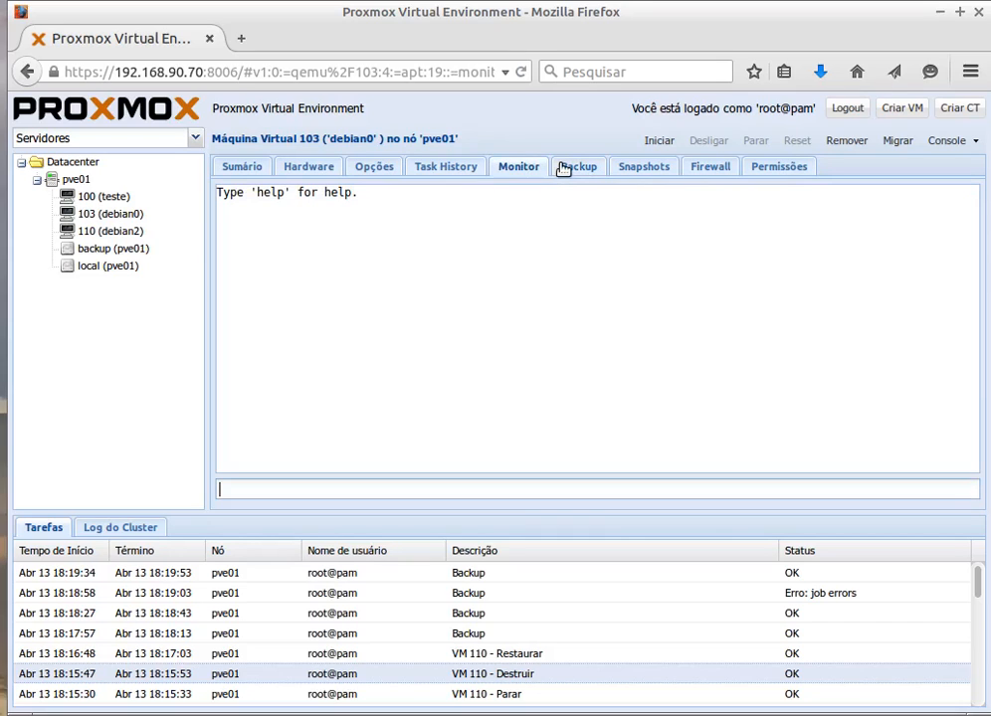
{"action": "left_click", "coordinate": [559, 170]}
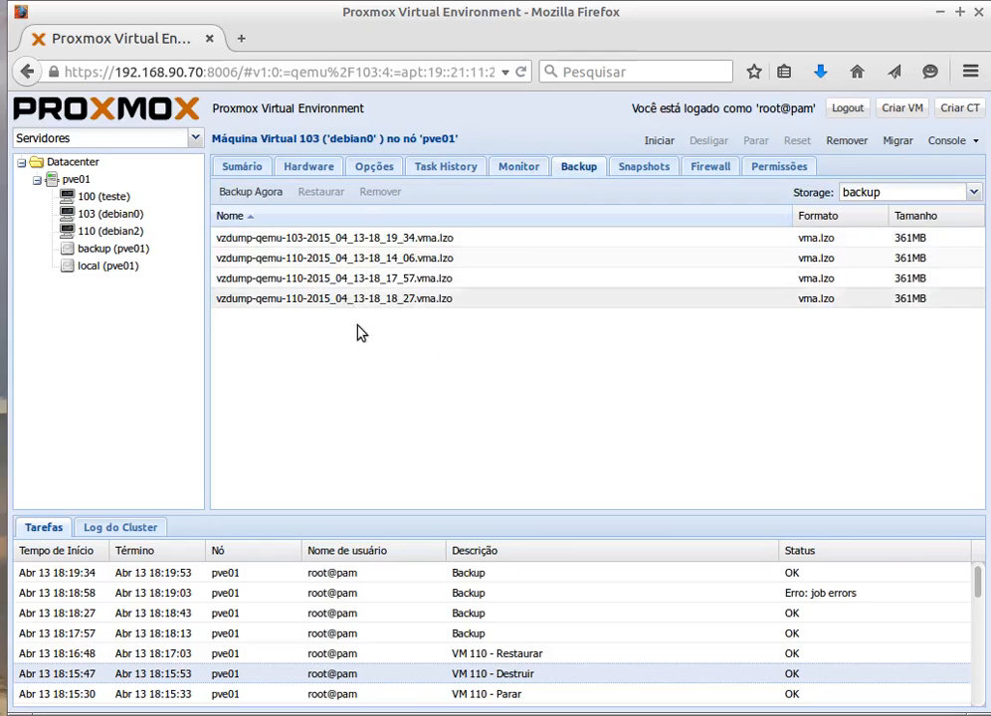
- Look through the available sections of the Datacenter and node pve01 for the backup scheduling settings
{"action": "left_click", "coordinate": [73, 164]}
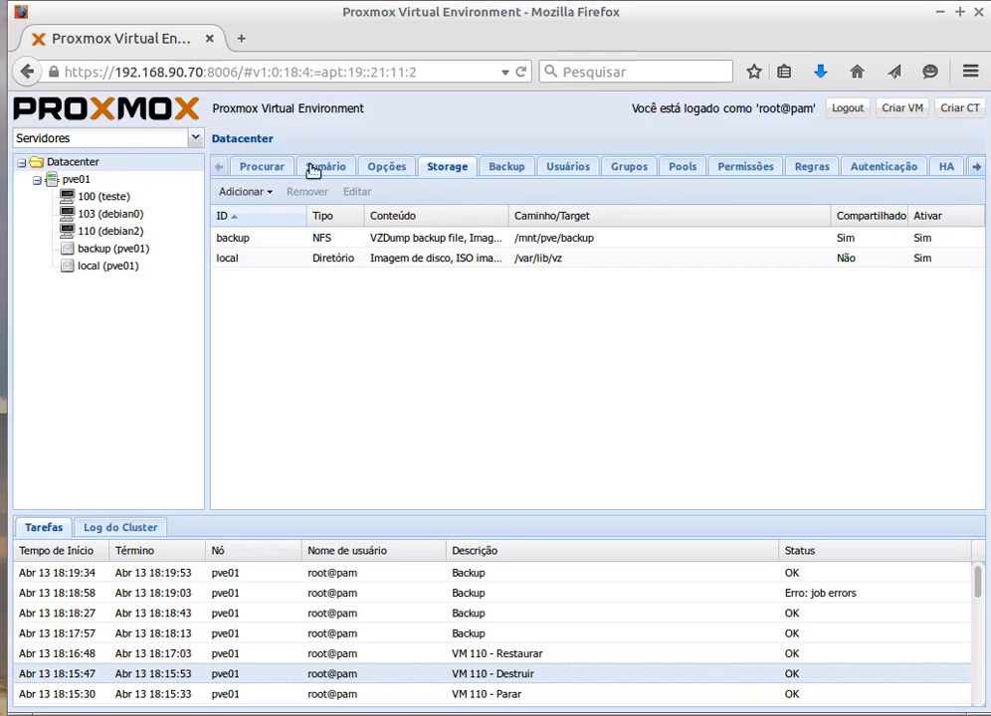
{"action": "left_click", "coordinate": [975, 167]}
{"action": "left_click", "coordinate": [972, 169]}
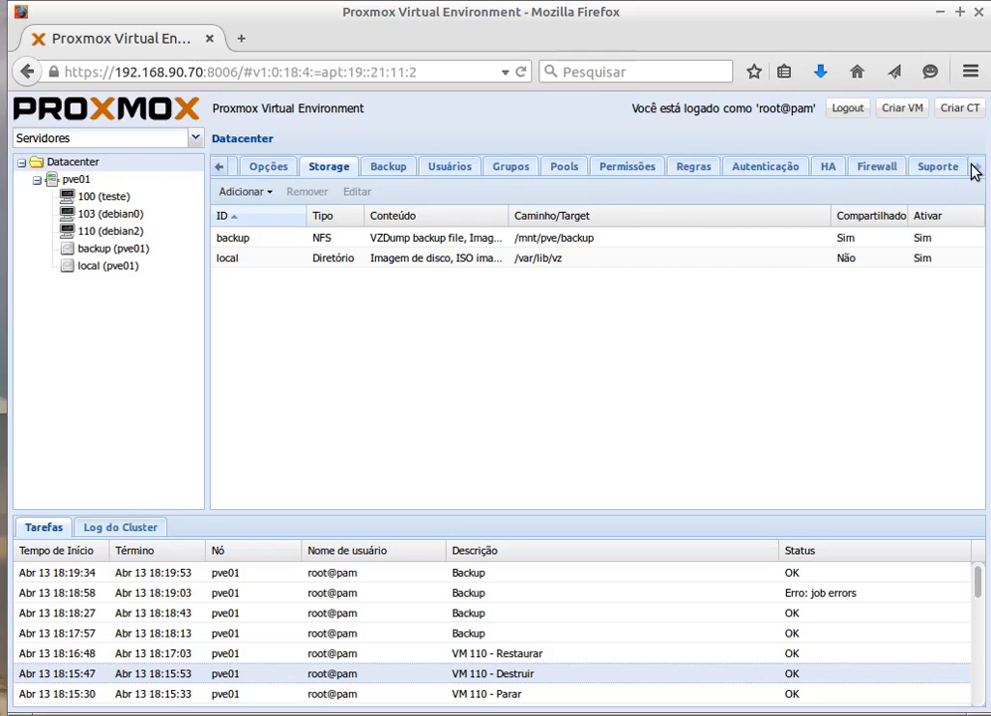
{"action": "left_click", "coordinate": [68, 182]}
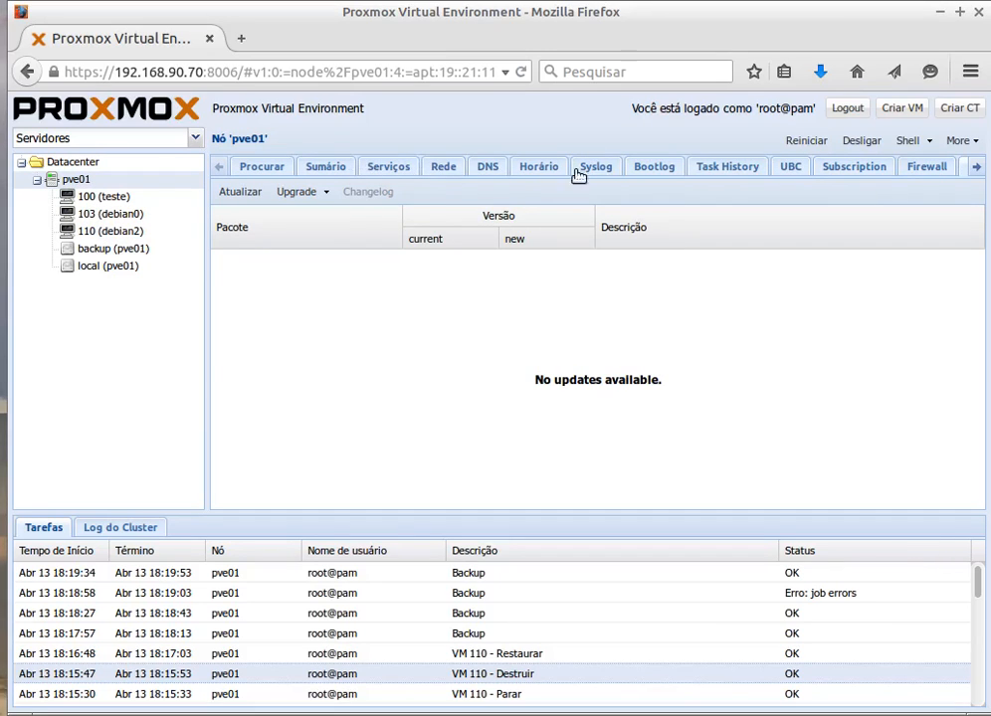
{"action": "left_click", "coordinate": [976, 168]}
{"action": "left_click", "coordinate": [976, 168]}
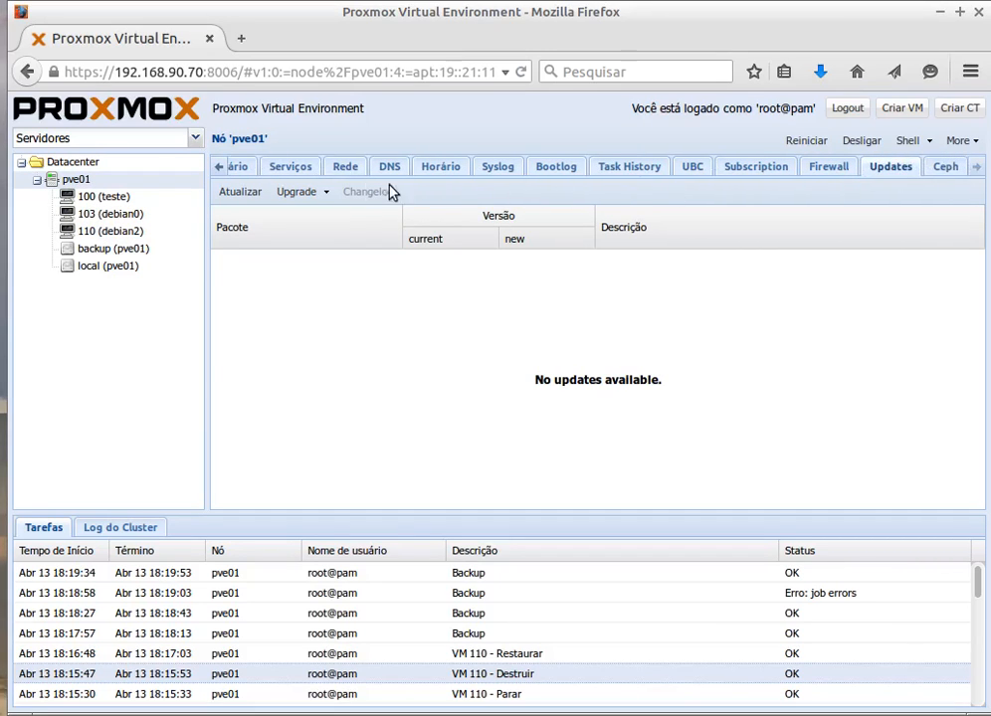
{"action": "left_click", "coordinate": [220, 169]}
{"action": "left_click", "coordinate": [221, 169]}
{"action": "left_click", "coordinate": [221, 171]}
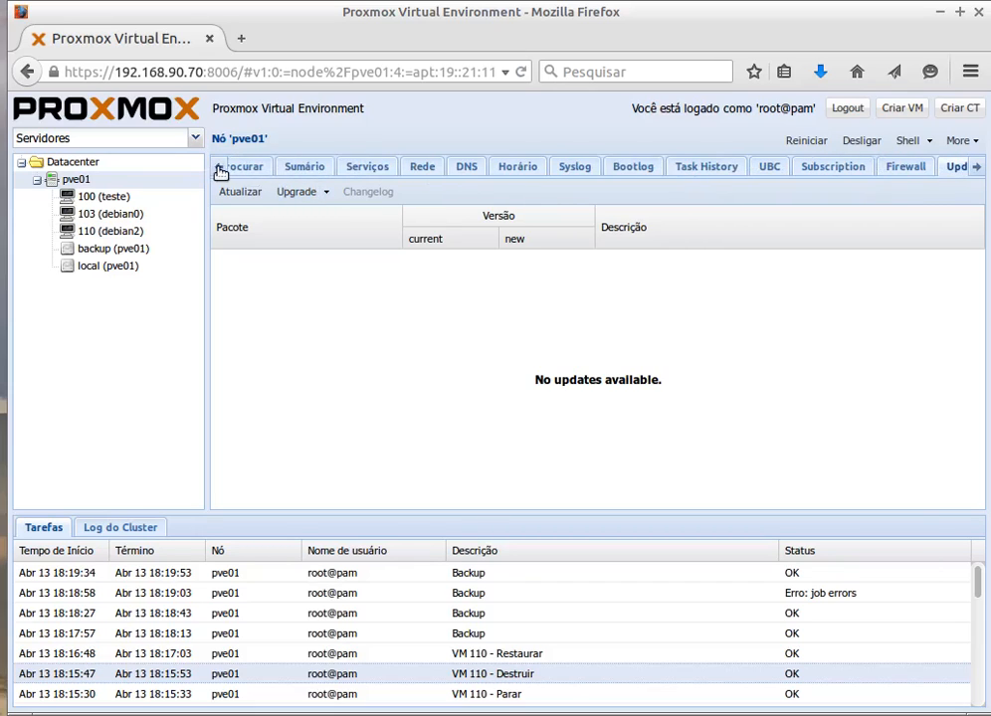
{"action": "left_click", "coordinate": [221, 171]}
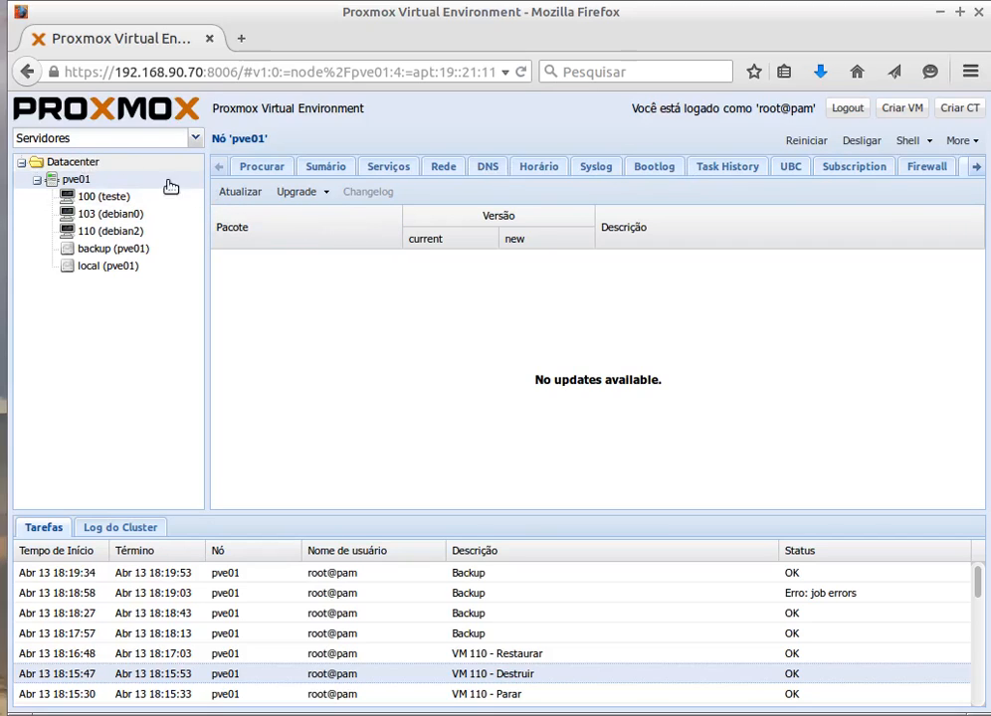
- Start a new Datacenter backup job on the storage backup and set its day of the week to Terça
{"action": "left_click", "coordinate": [72, 162]}
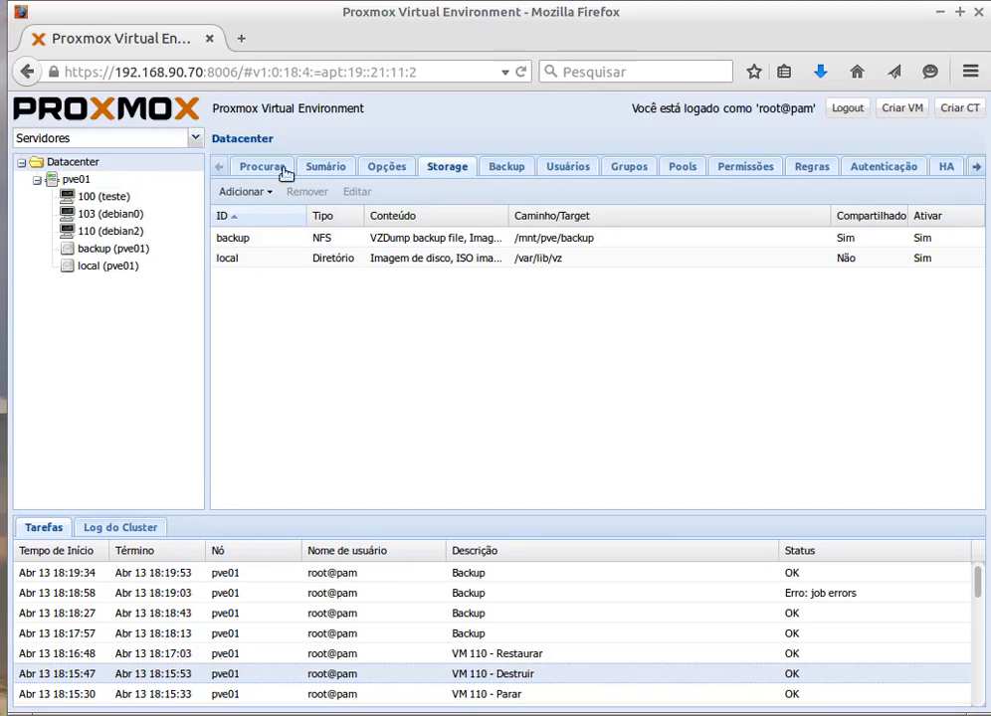
{"action": "left_click", "coordinate": [976, 167]}
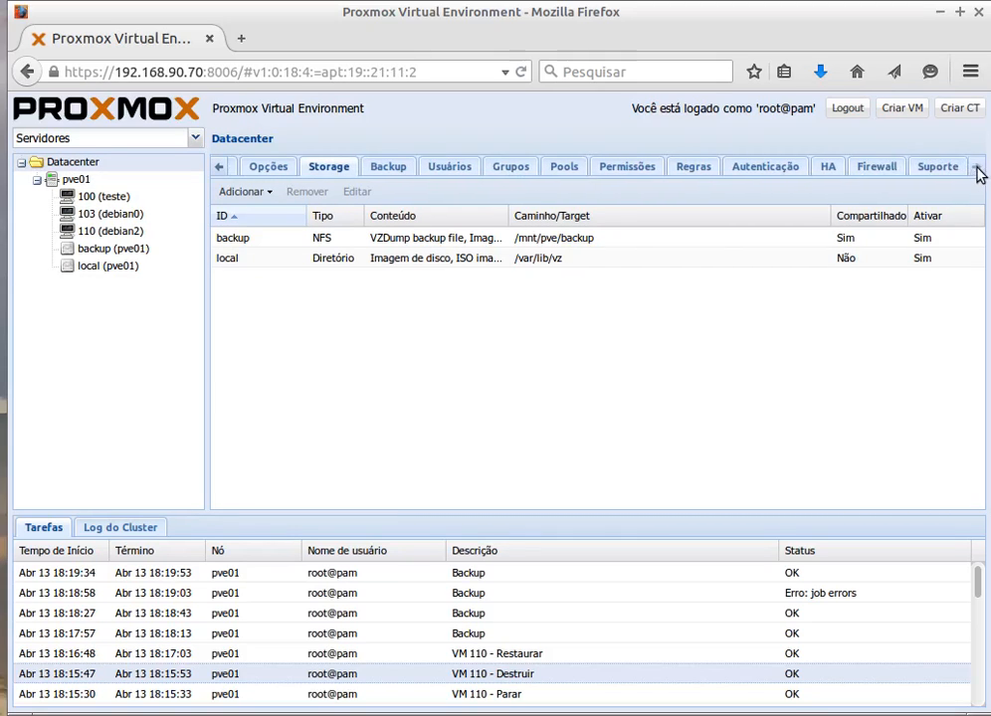
{"action": "left_click", "coordinate": [392, 171]}
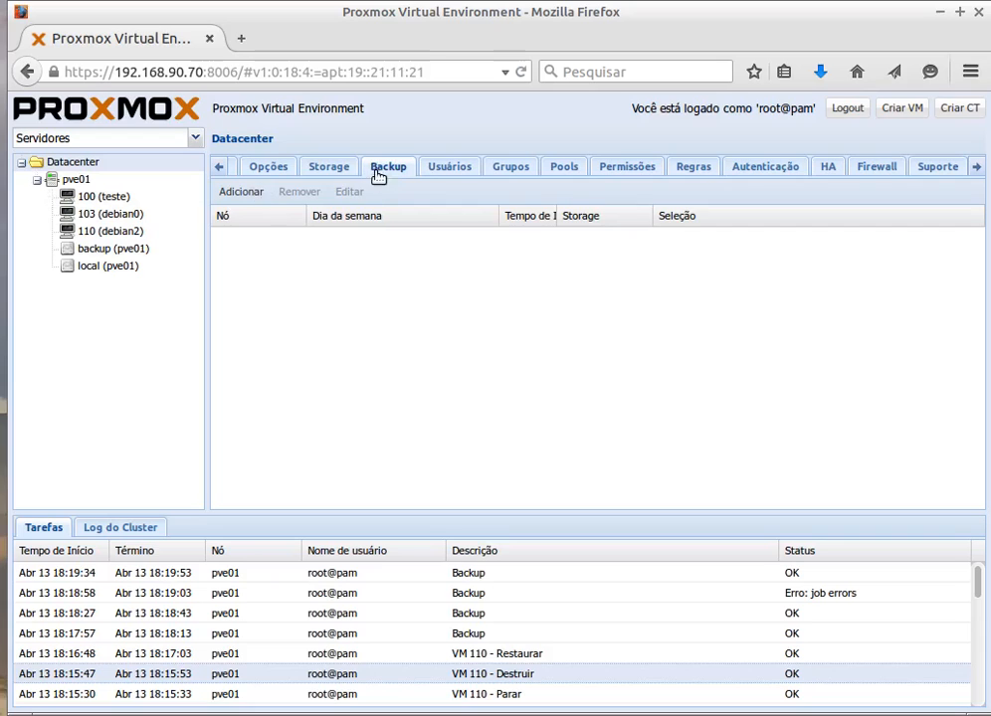
{"action": "left_click", "coordinate": [240, 192]}
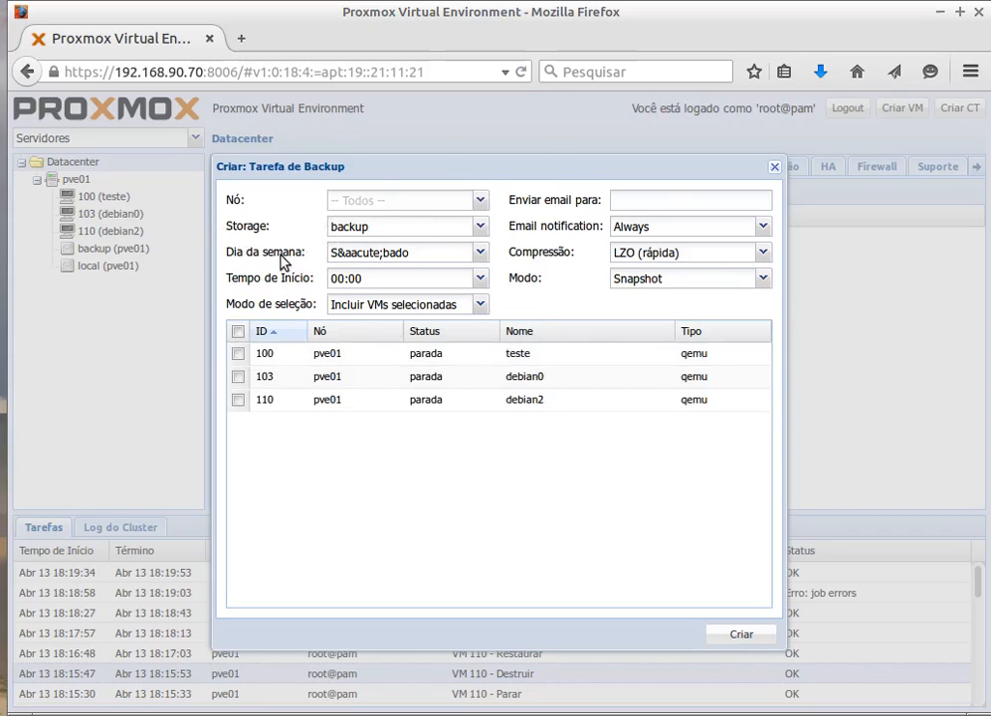
{"action": "left_click", "coordinate": [480, 253]}
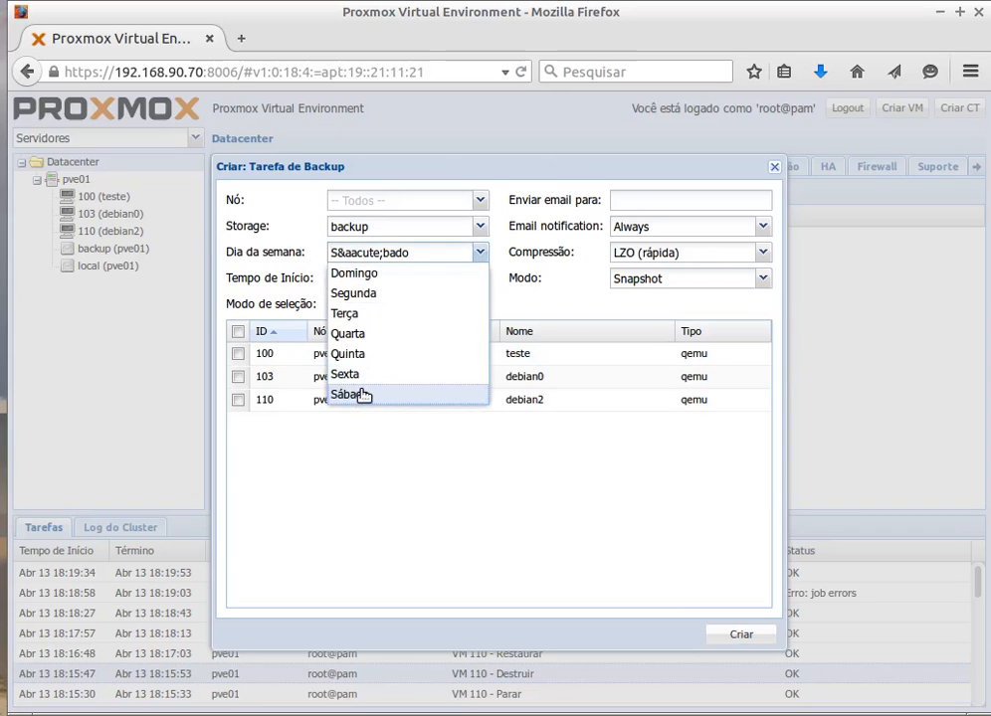
{"action": "left_click", "coordinate": [363, 396]}
{"action": "left_click", "coordinate": [348, 313]}
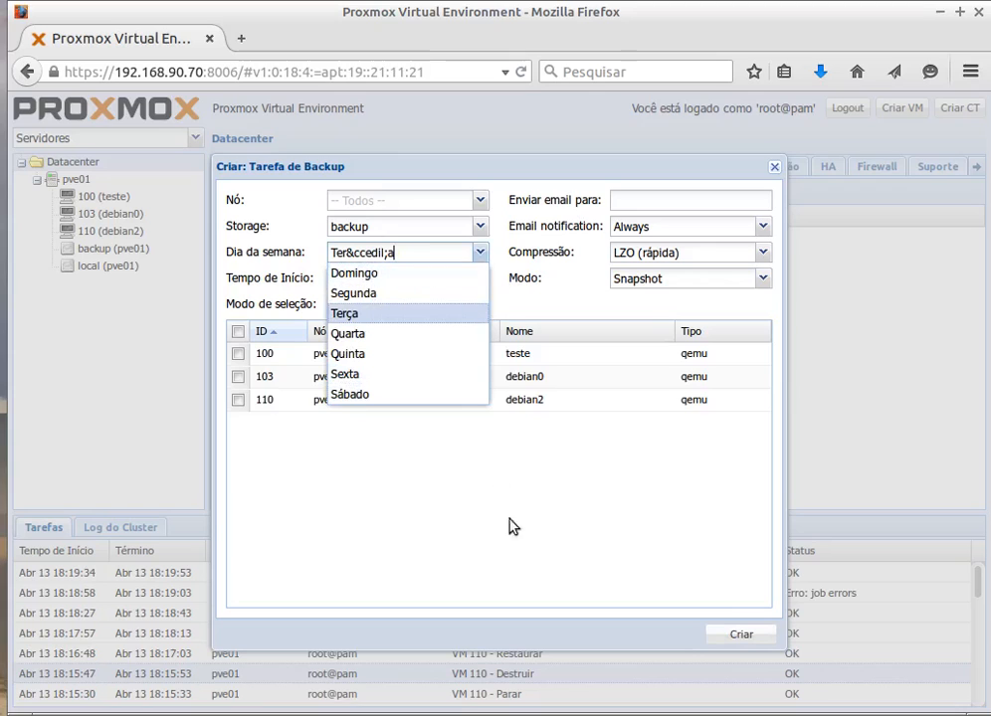
{"action": "left_click", "coordinate": [480, 253]}
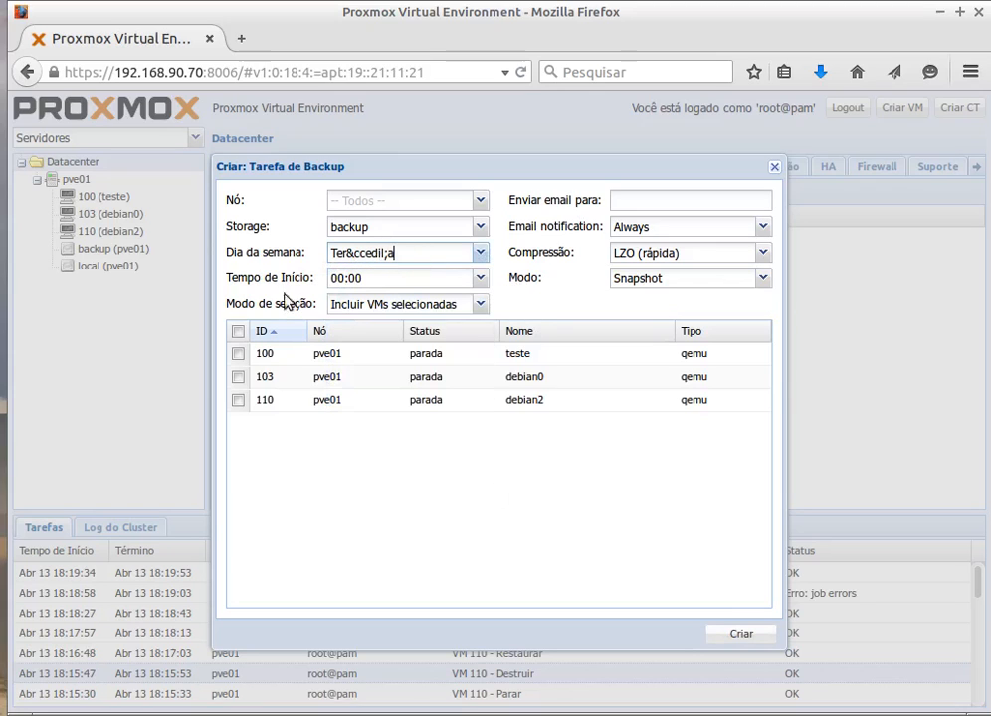
- Keep the job's start time at 00:00 and include VMs 103 (debian0) and 110 (debian2) in it
{"action": "double_click", "coordinate": [337, 278]}
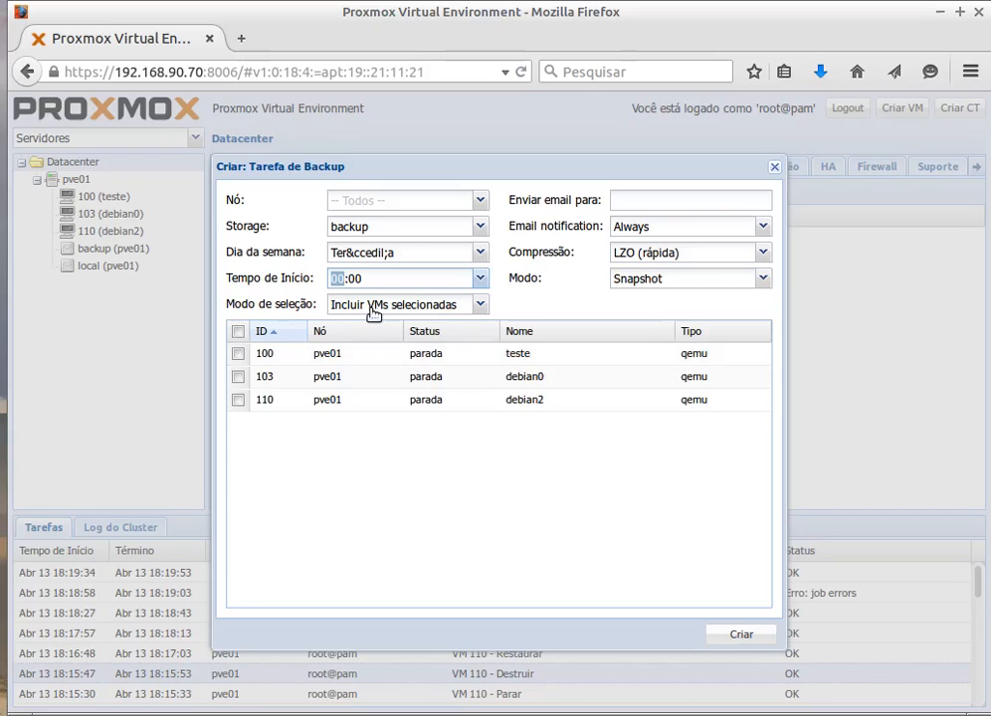
{"action": "left_click", "coordinate": [239, 377]}
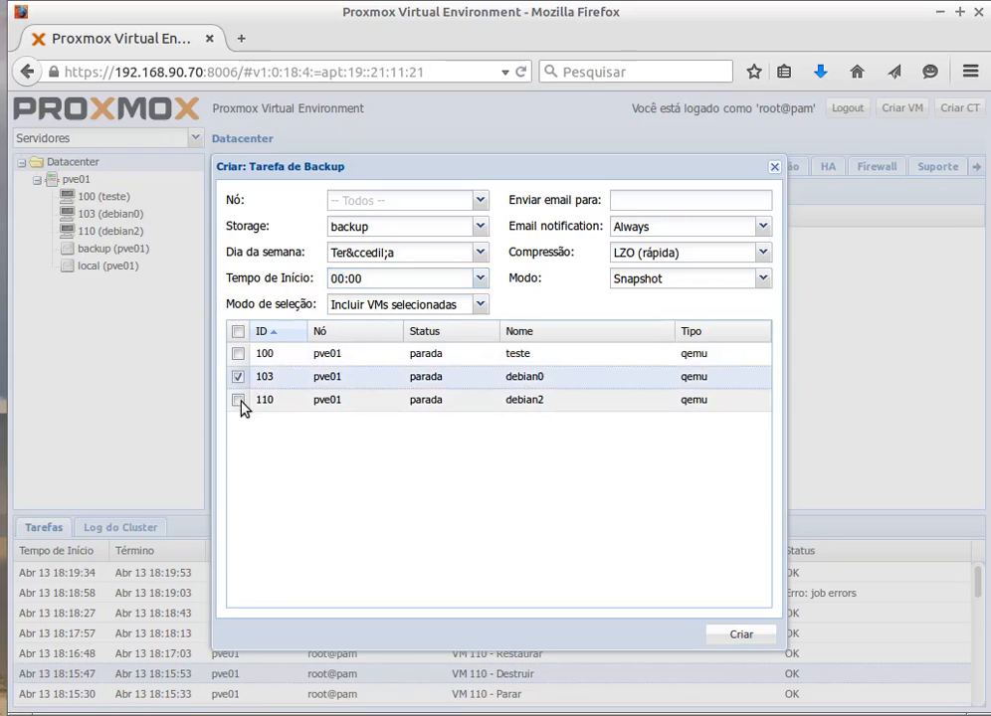
{"action": "left_click", "coordinate": [239, 400]}
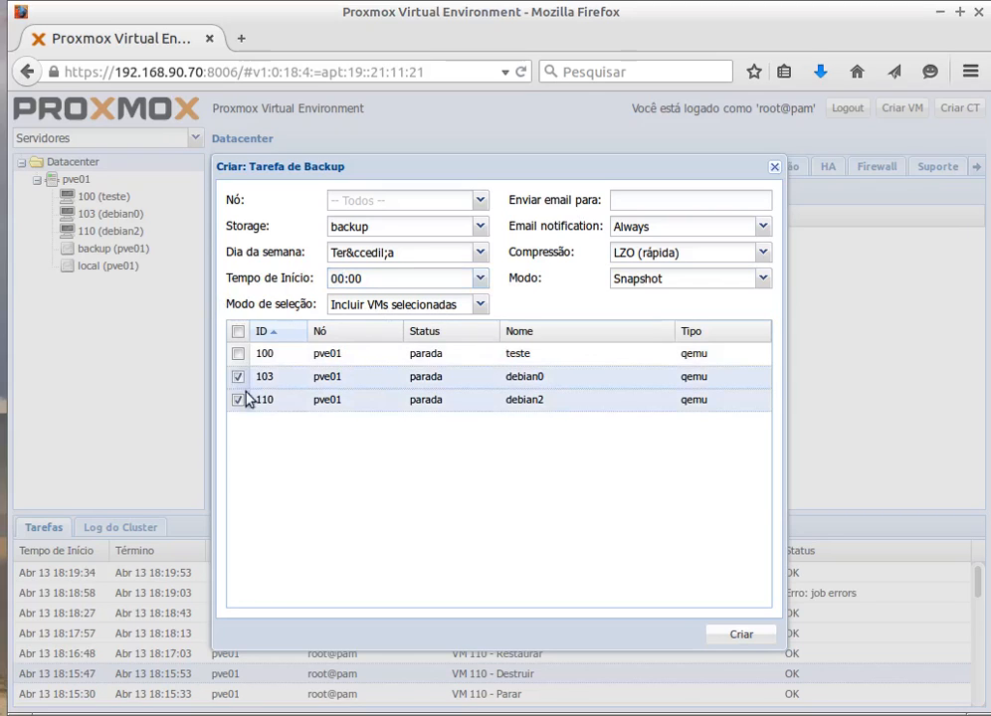
- Set the backup job's start time to 11:00, keep email notification at Always, and create the job
{"action": "double_click", "coordinate": [338, 279]}
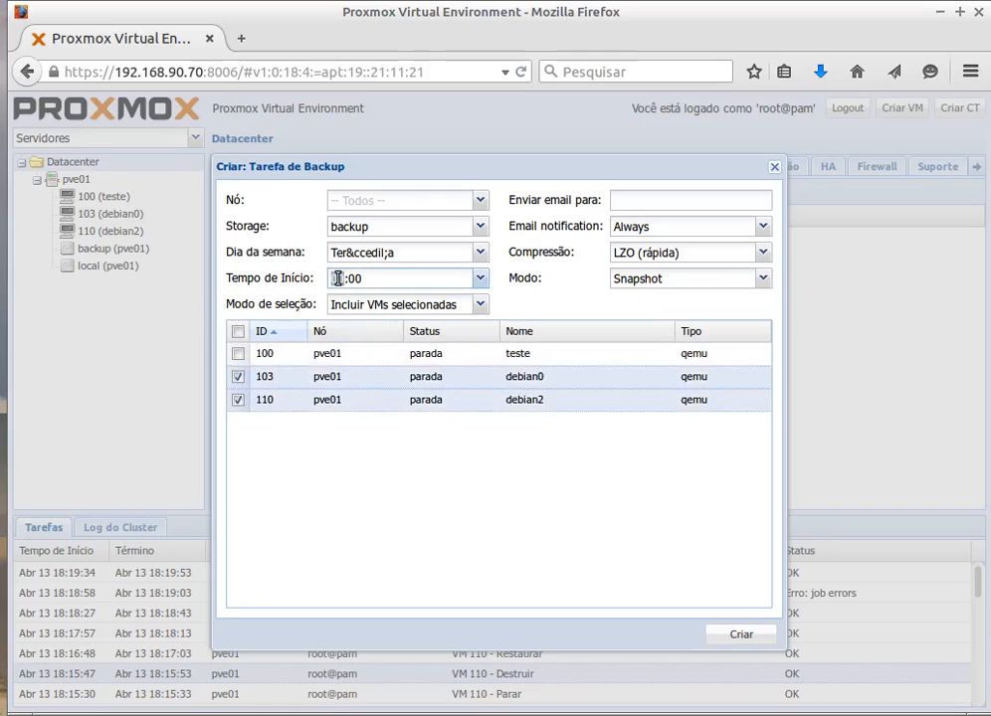
{"action": "type", "text": "11"}
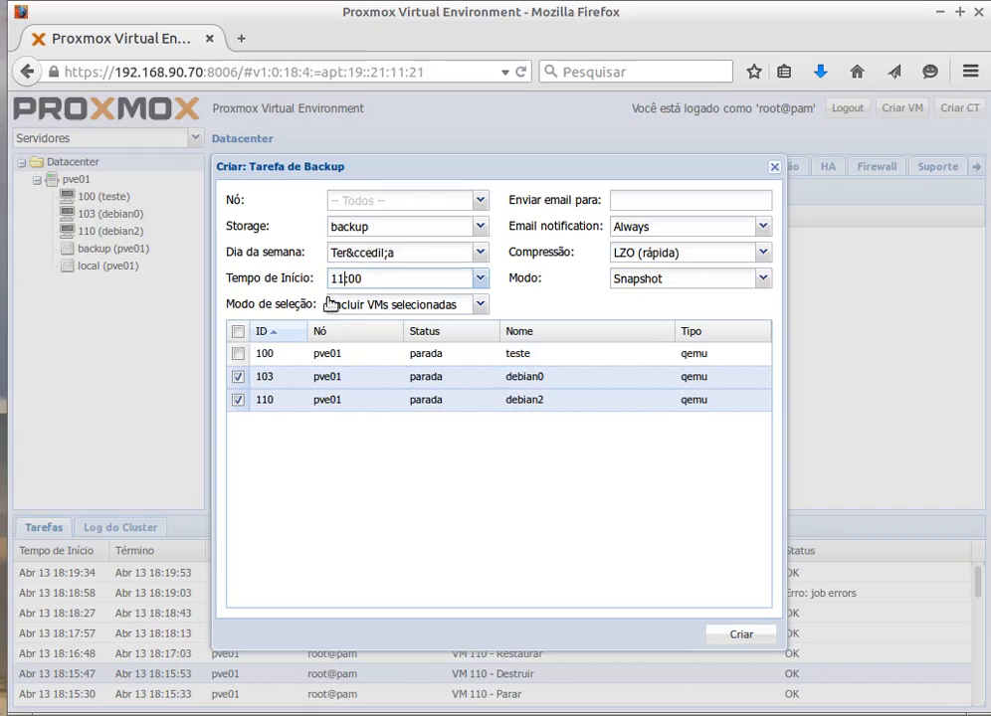
{"action": "left_click", "coordinate": [628, 200]}
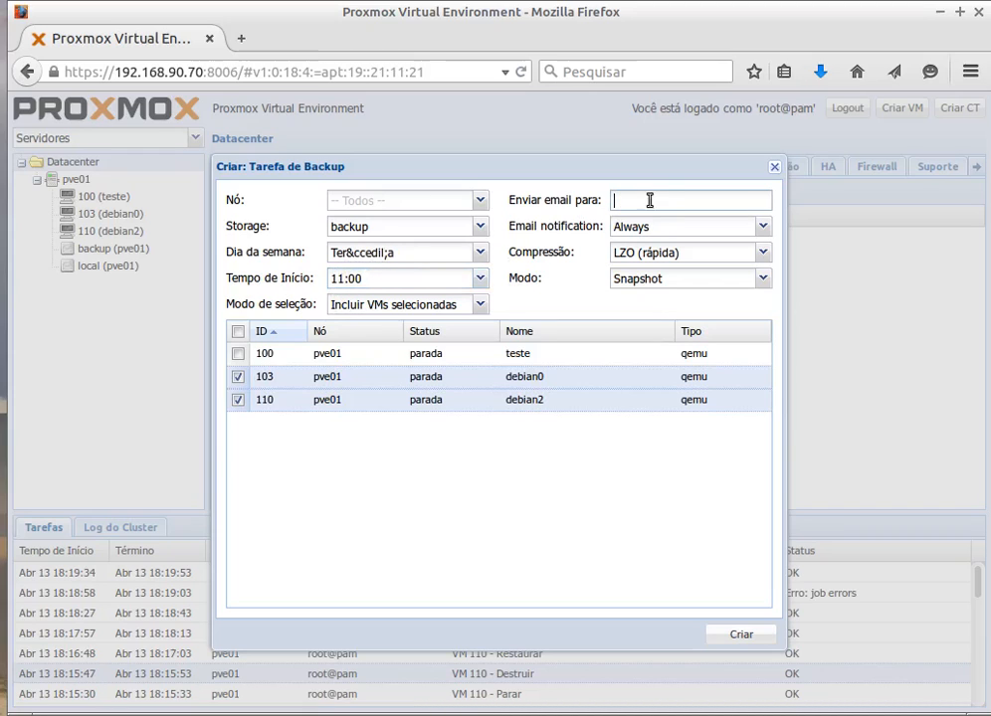
{"action": "left_click", "coordinate": [763, 227]}
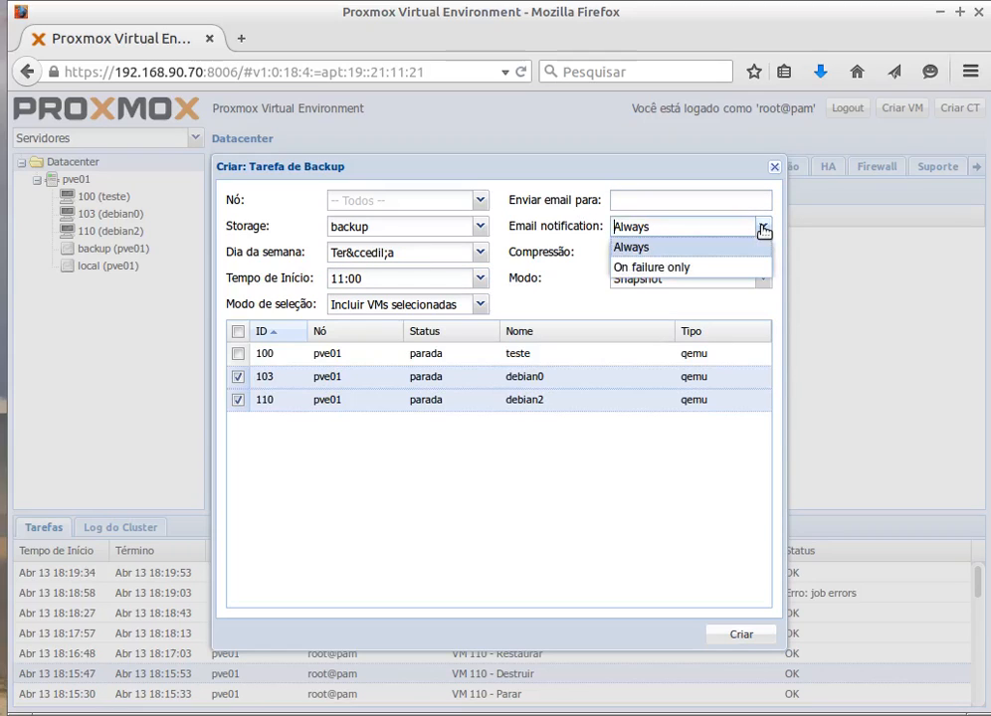
{"action": "left_click", "coordinate": [730, 247]}
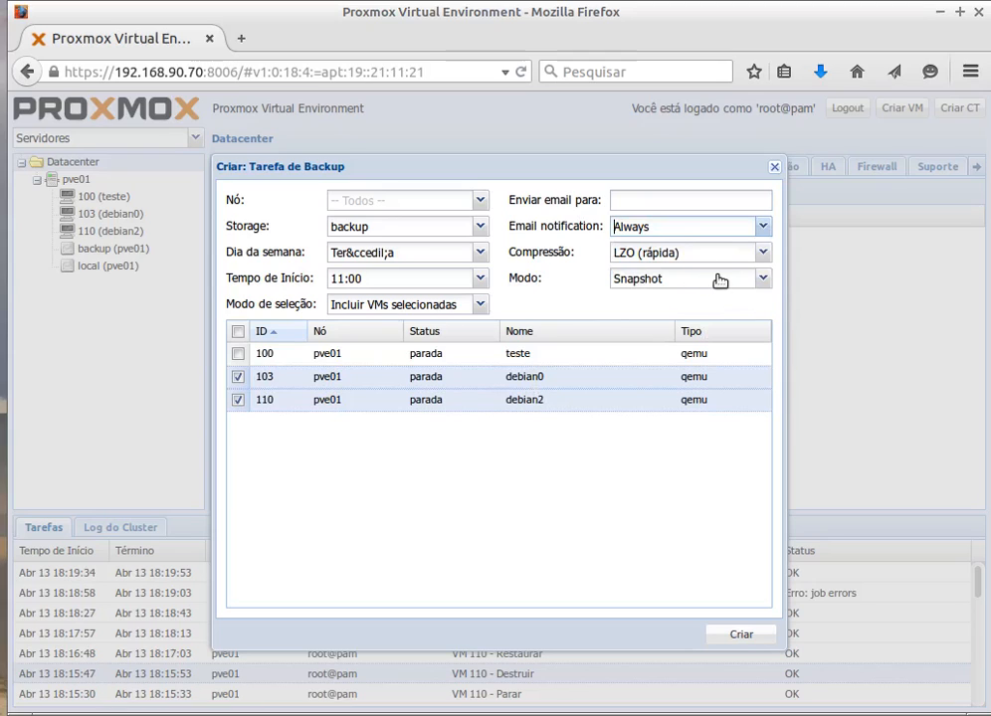
{"action": "left_click", "coordinate": [741, 636]}
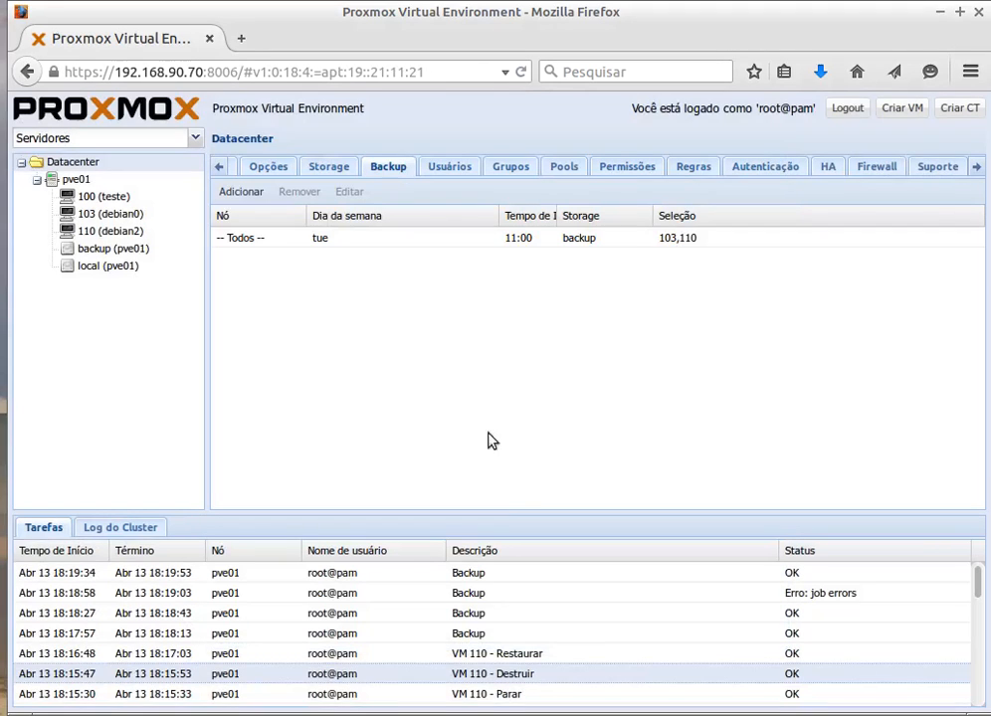
- Widen the start time column in the Datacenter backup list and review the scheduled job's settings without changing them
{"action": "left_click", "coordinate": [249, 241]}
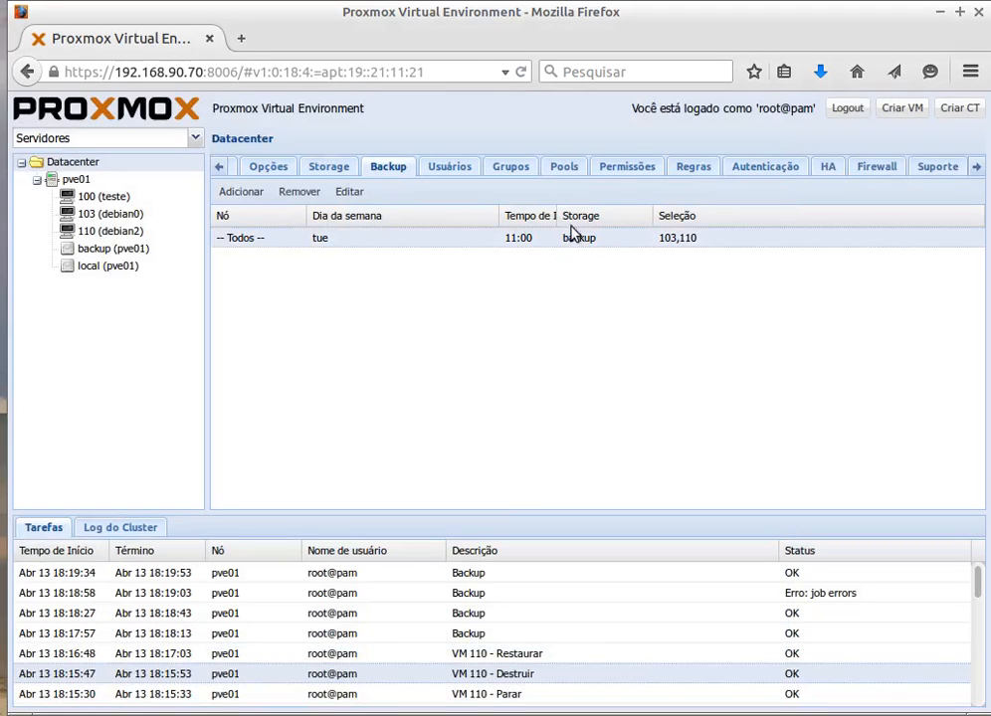
{"action": "left_click_drag", "start_coordinate": [559, 215], "coordinate": [591, 266]}
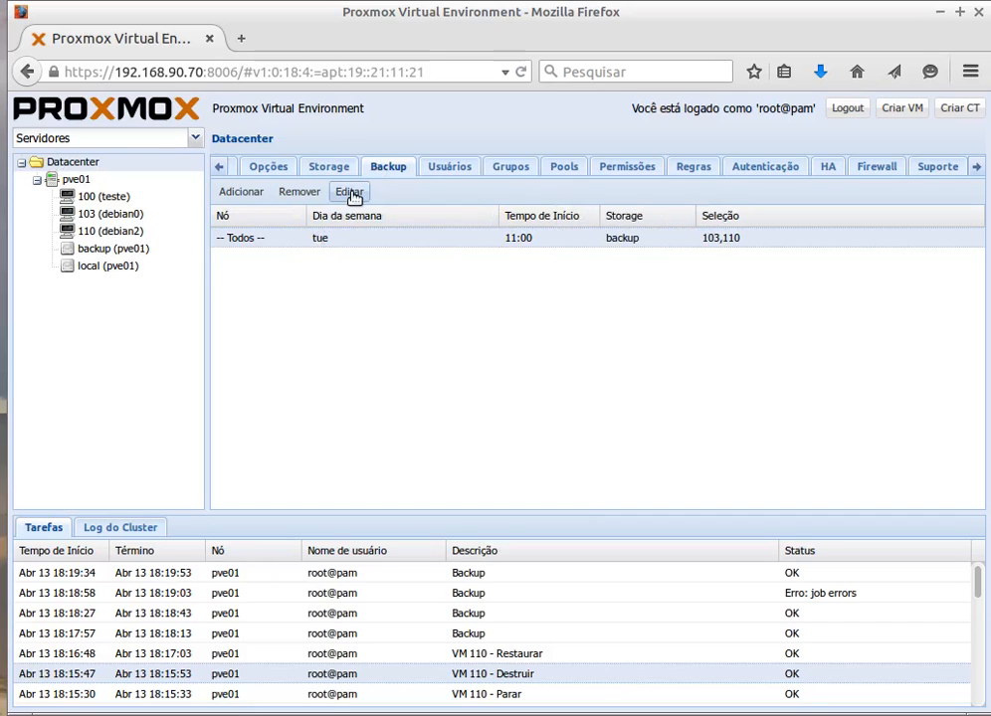
{"action": "left_click", "coordinate": [350, 193]}
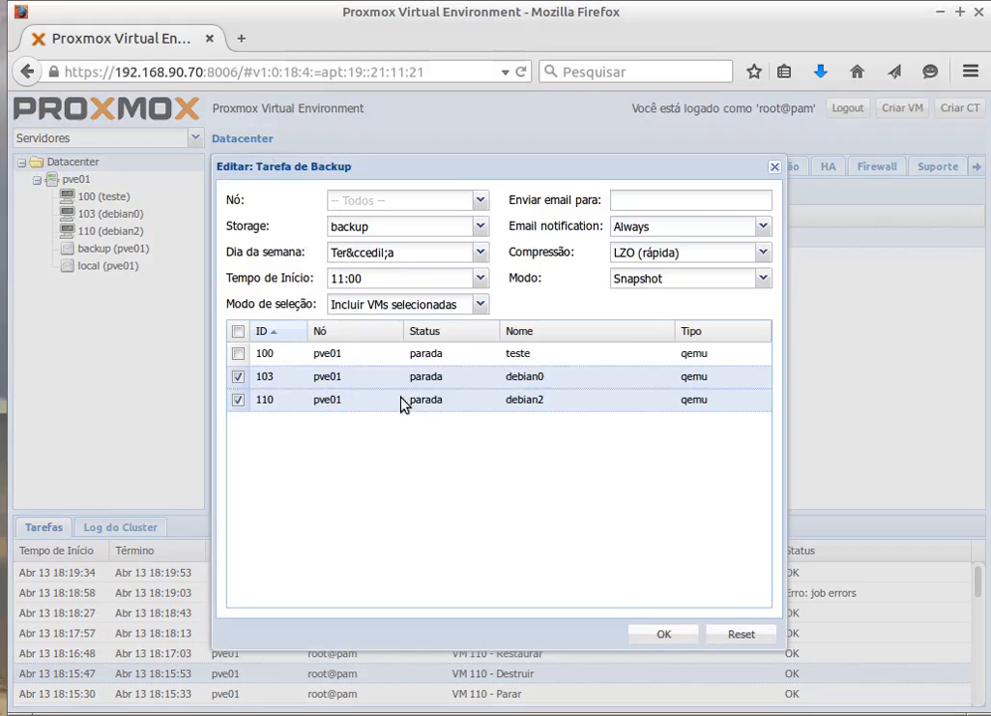
{"action": "left_click", "coordinate": [775, 168]}
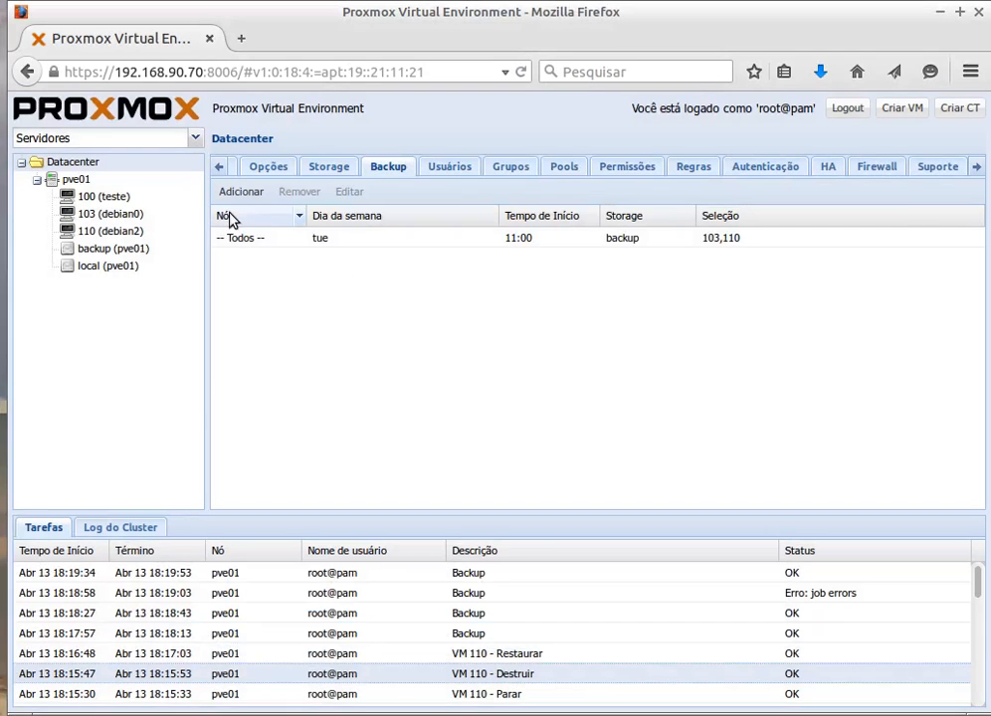
- Remove the scheduled backup job for VMs 103 and 110 from the Datacenter
{"action": "left_click", "coordinate": [265, 243]}
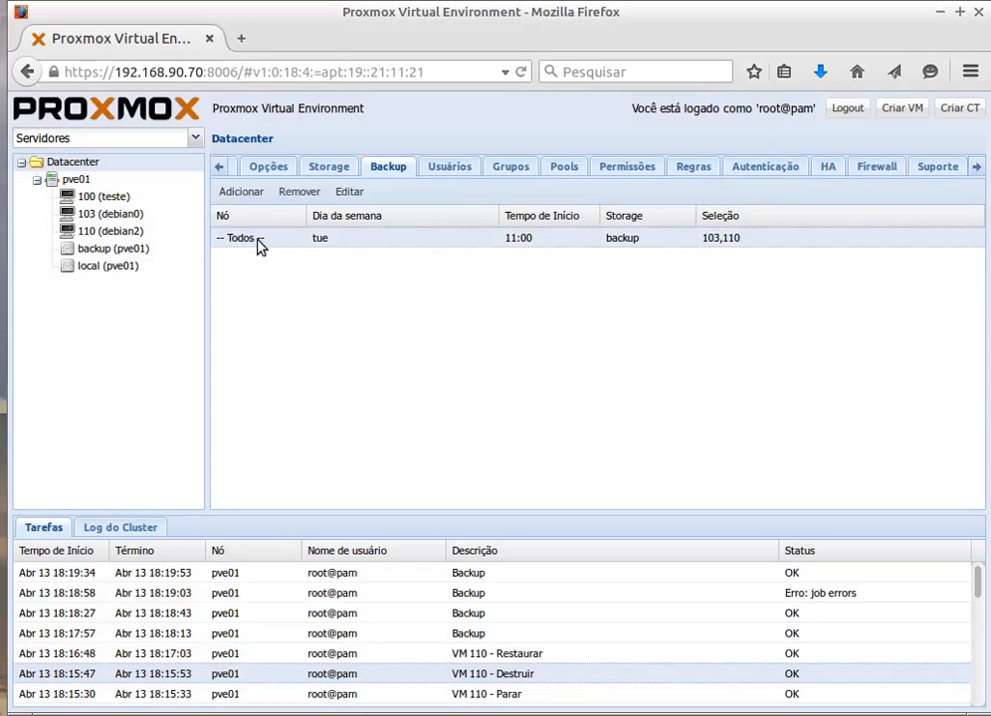
{"action": "left_click", "coordinate": [294, 195]}
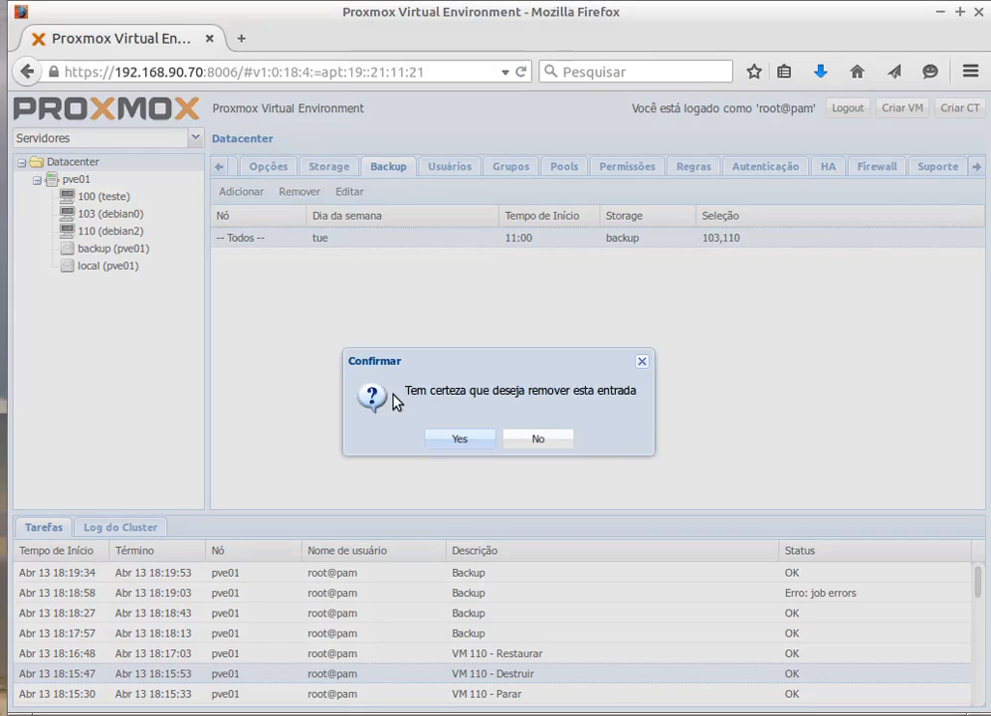
{"action": "key", "text": "Return"}
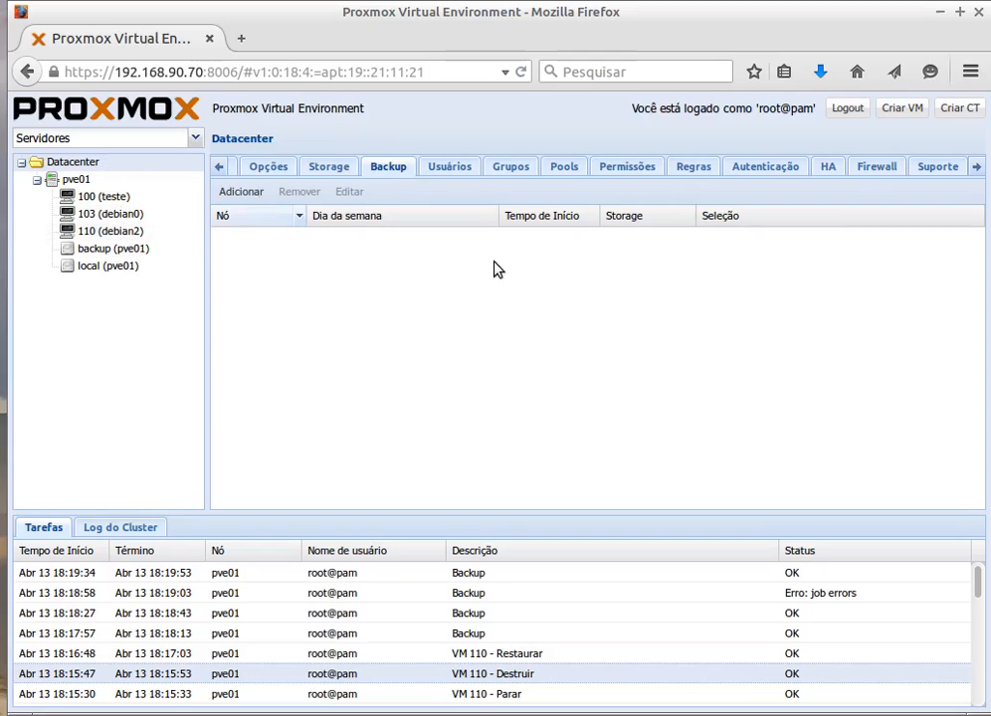
- Convert VM 110 (debian2) into a template
{"action": "left_click", "coordinate": [111, 232]}
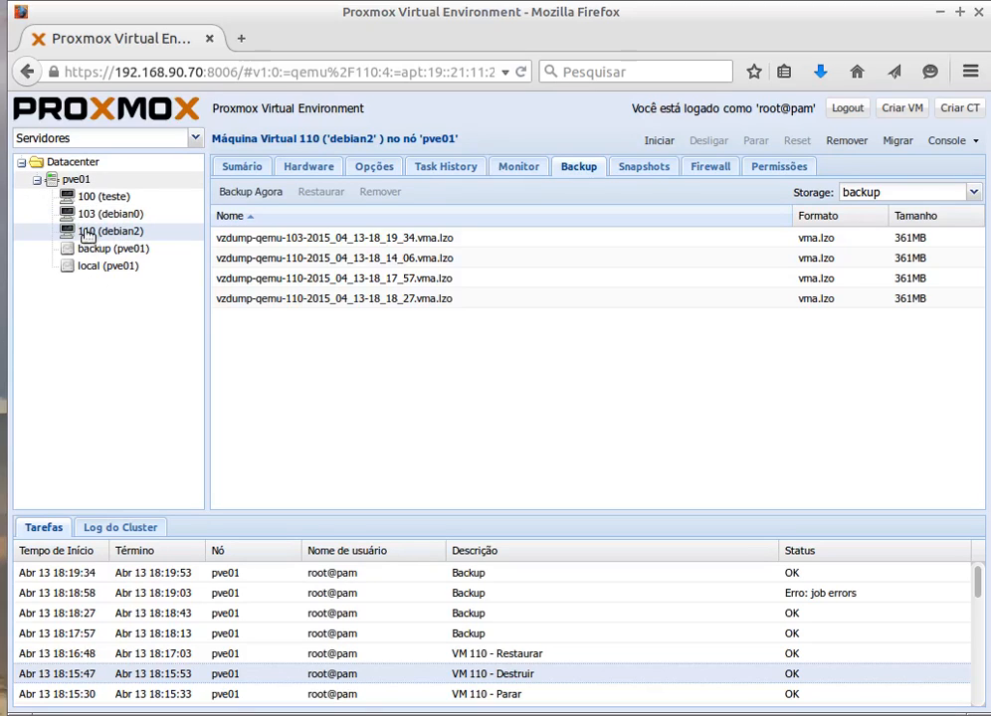
{"action": "left_click", "coordinate": [79, 179]}
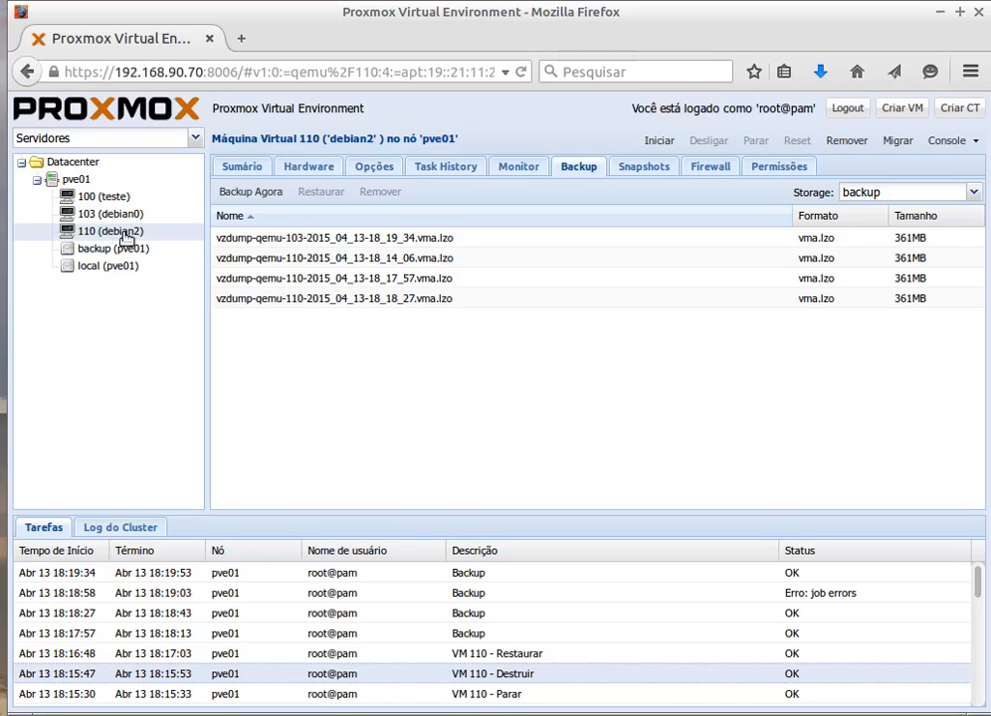
{"action": "right_click", "coordinate": [127, 239]}
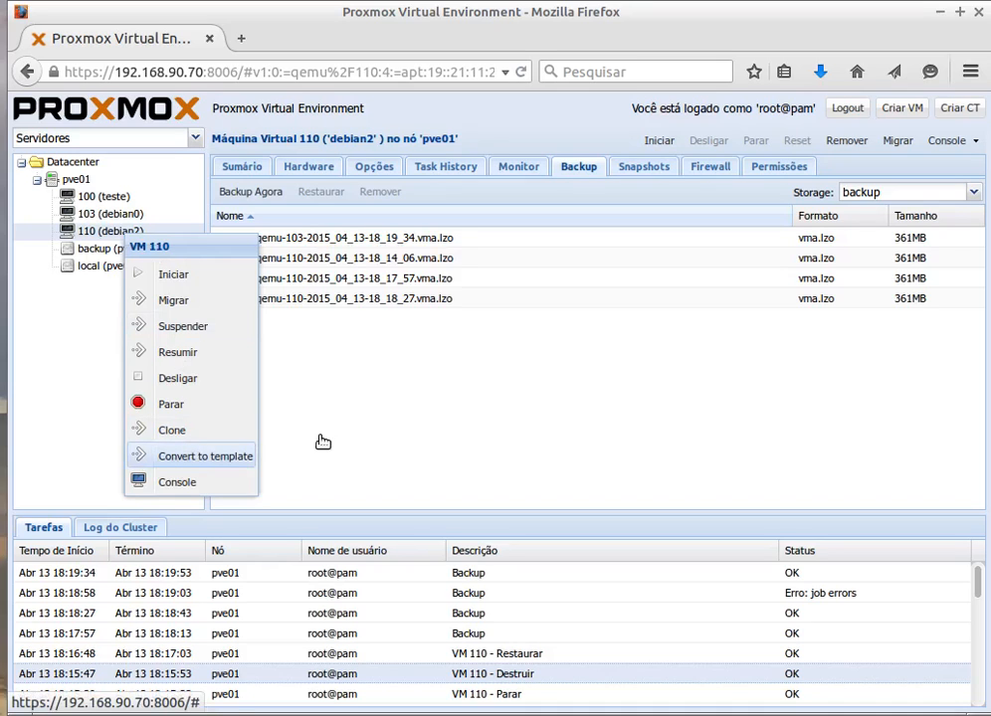
{"action": "left_click", "coordinate": [196, 455]}
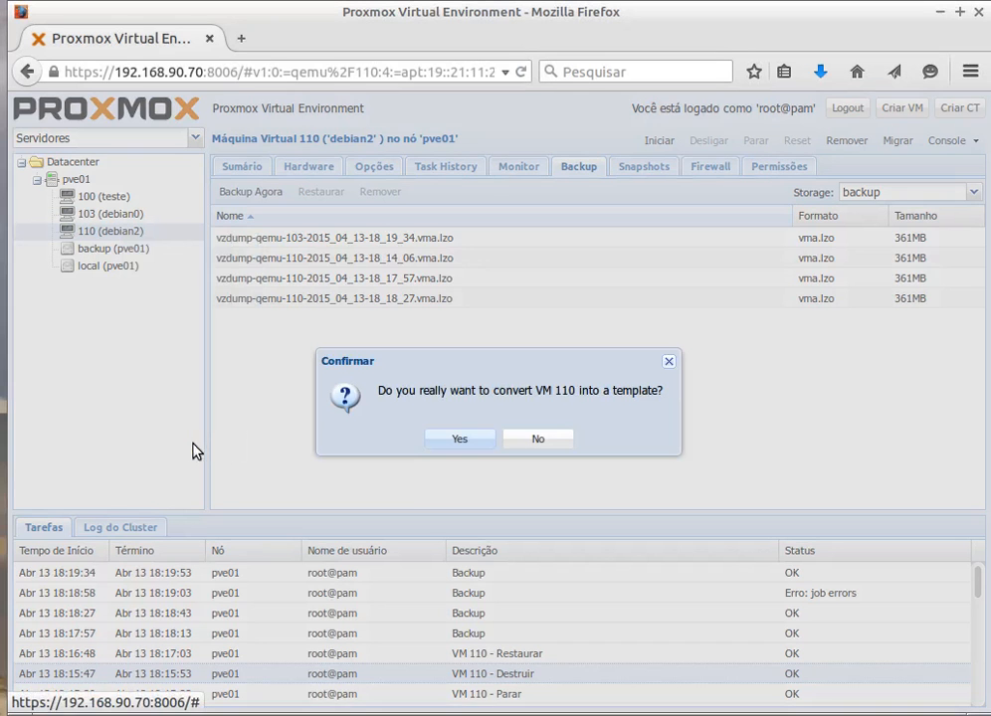
{"action": "left_click", "coordinate": [459, 440]}
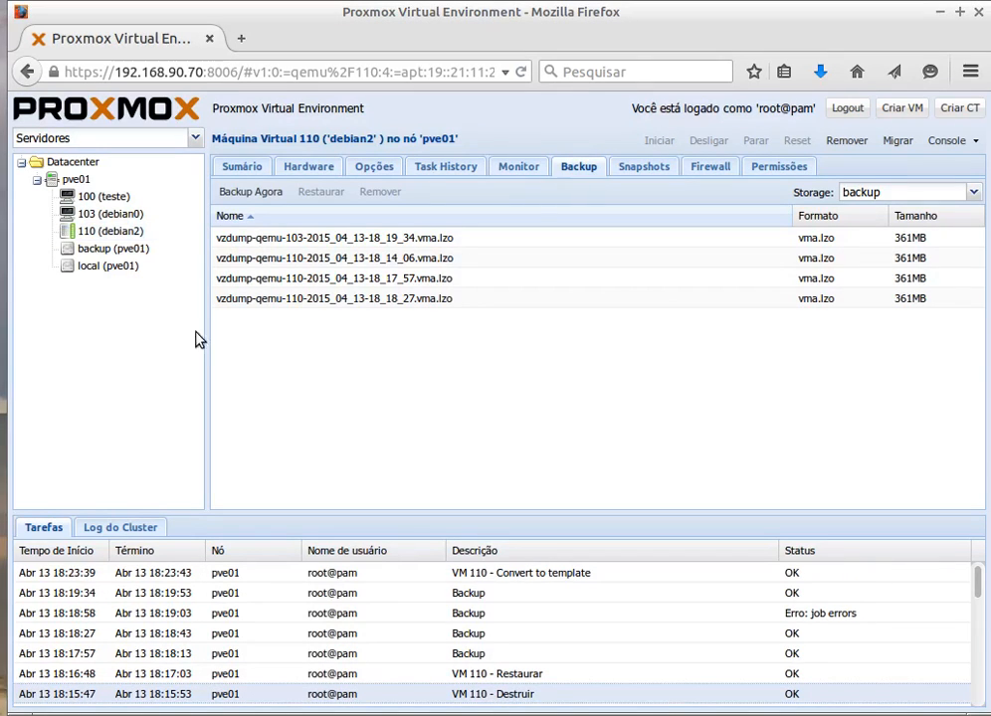
- Examine the conversion task entry and the actions available for template 110 (debian2)
{"action": "left_click", "coordinate": [527, 572]}
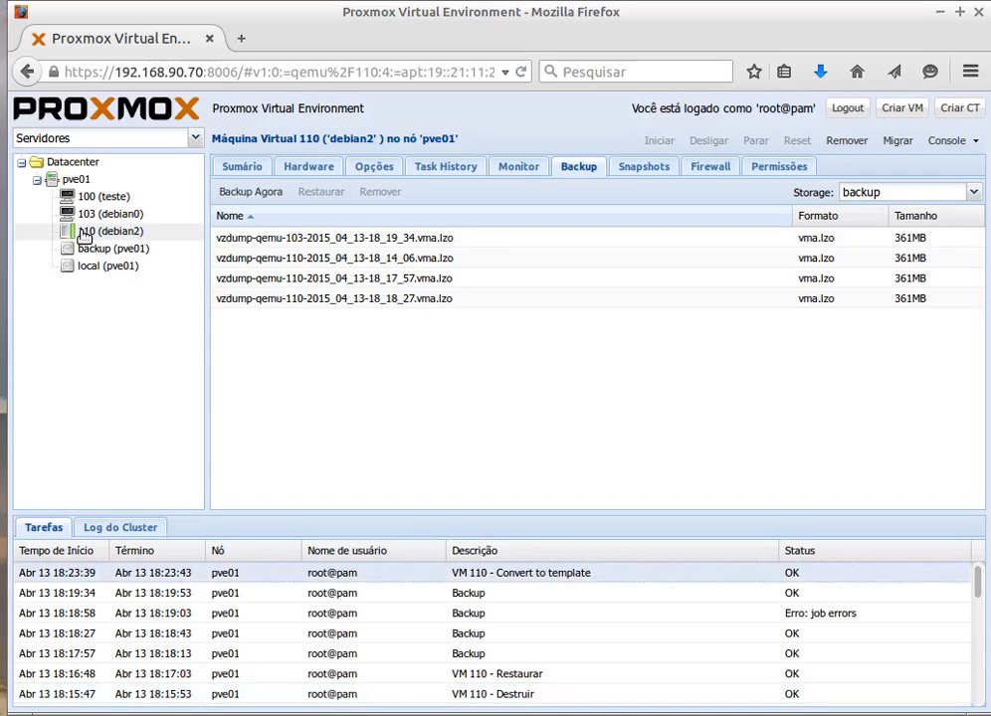
{"action": "left_click", "coordinate": [137, 239]}
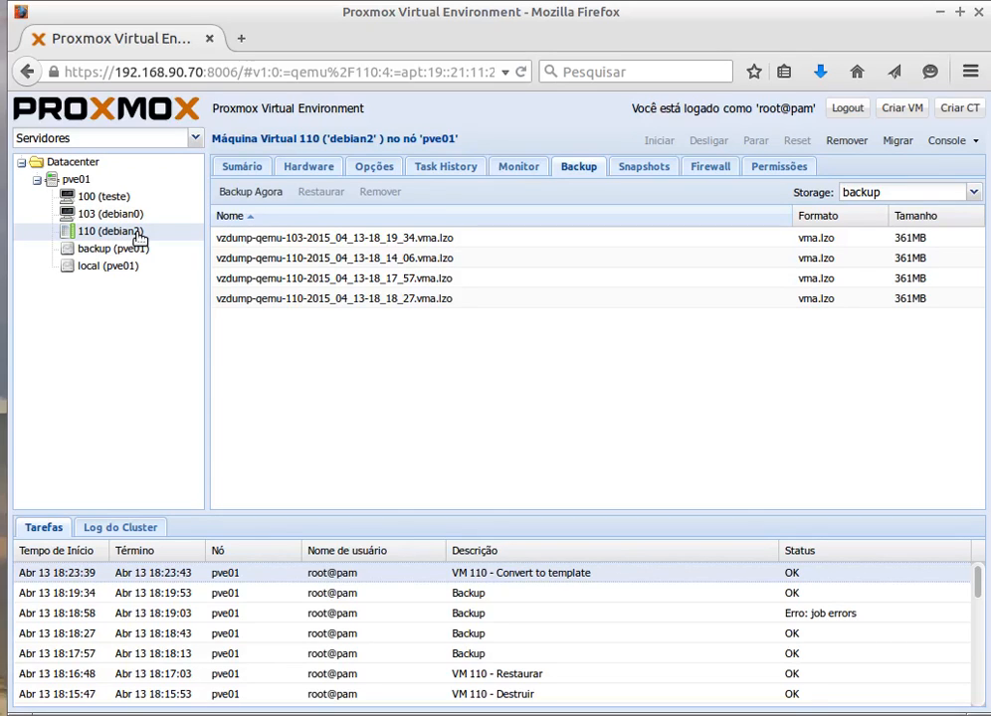
{"action": "right_click", "coordinate": [114, 240]}
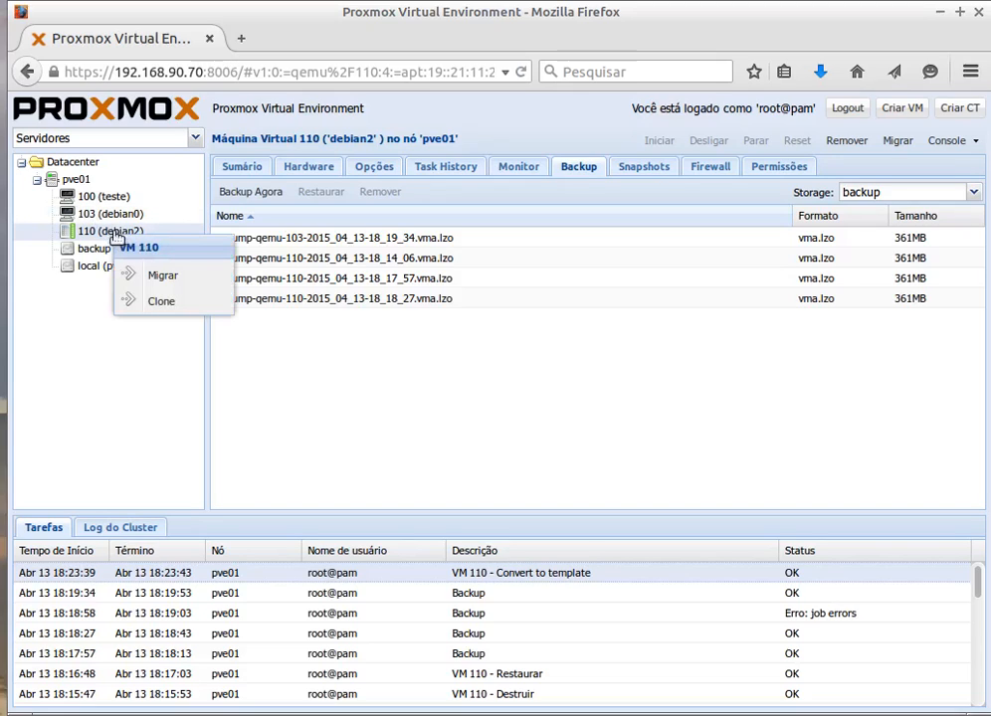
{"action": "left_click", "coordinate": [285, 395]}
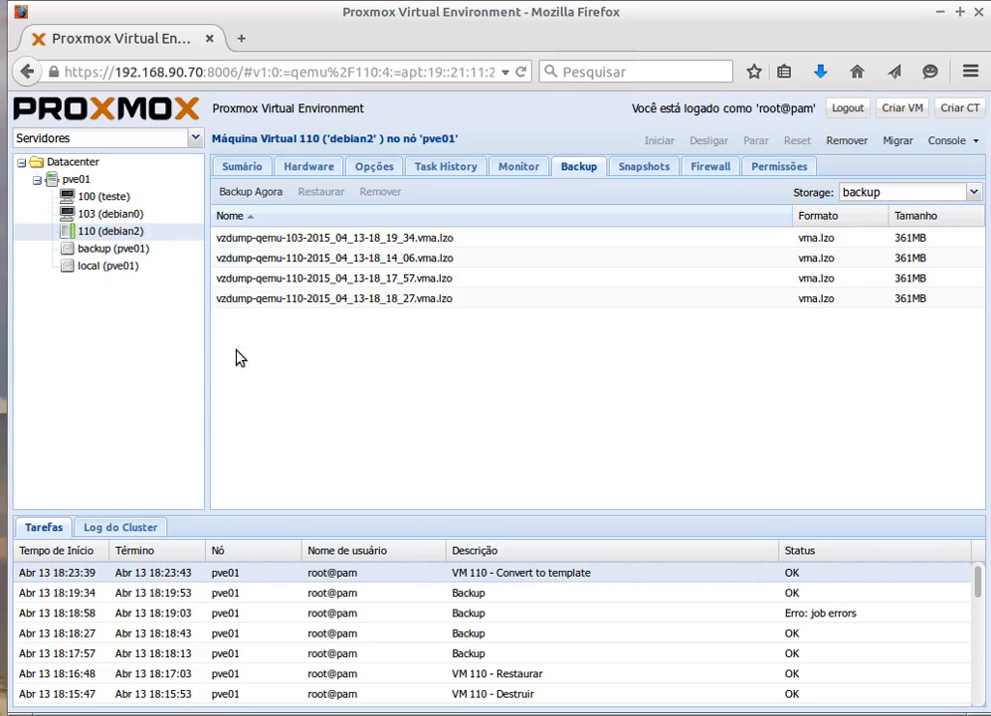
{"action": "right_click", "coordinate": [112, 234]}
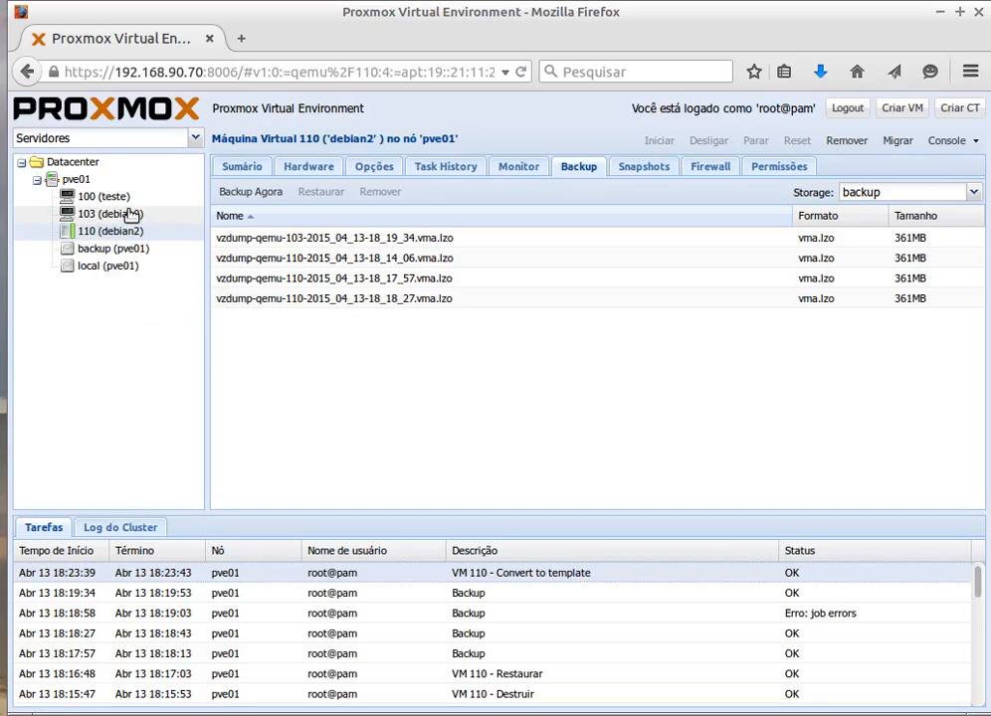
- Remove VM 103 (debian0) from node pve01
{"action": "left_click", "coordinate": [120, 215]}
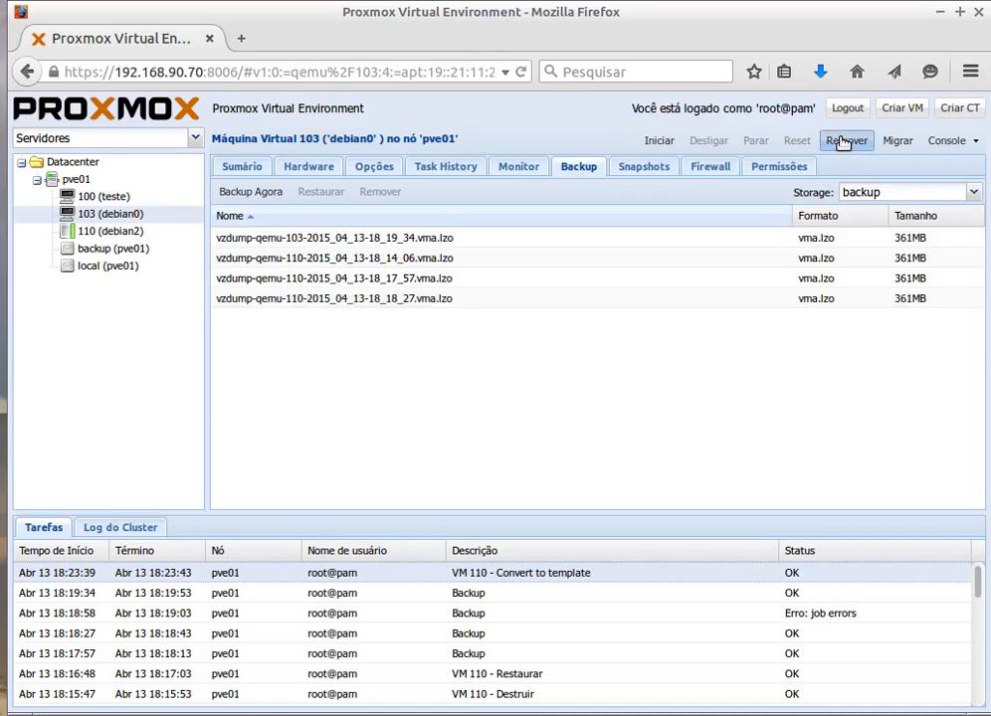
{"action": "left_click", "coordinate": [841, 142]}
{"action": "left_click", "coordinate": [457, 437]}
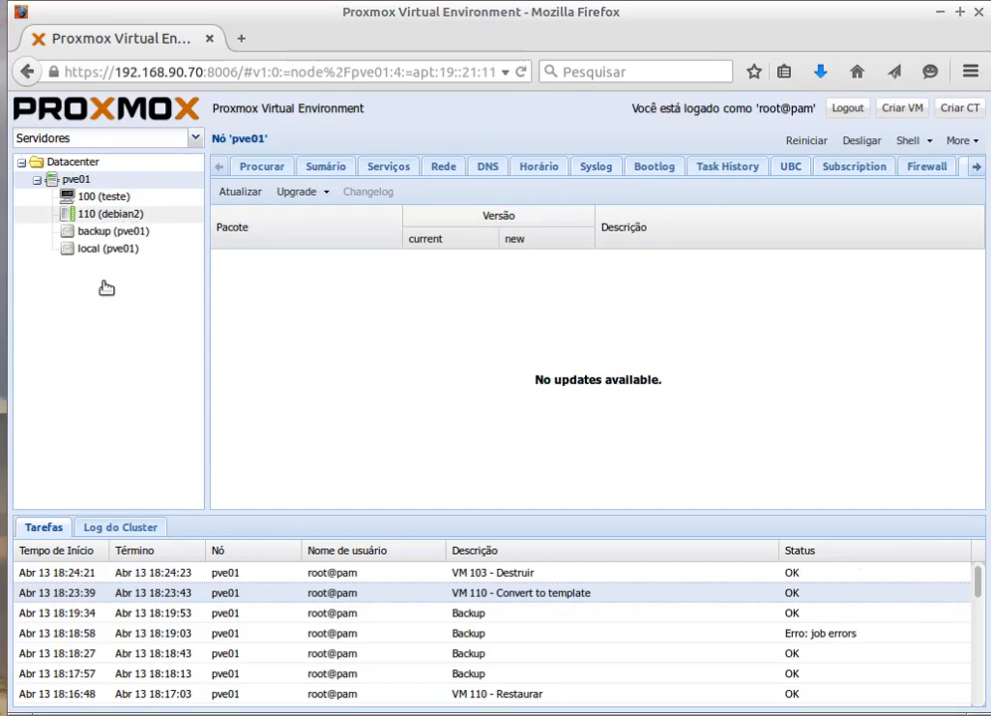
- Start cloning template 110 (debian2) with VM ID 102 and the name deb5
{"action": "left_click", "coordinate": [115, 217]}
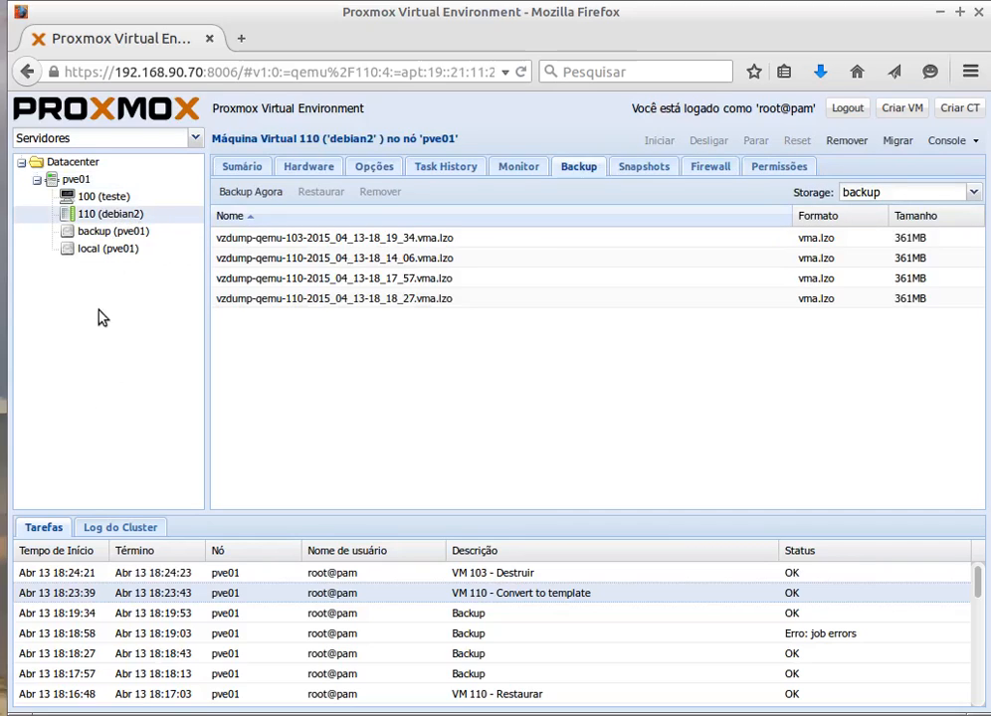
{"action": "right_click", "coordinate": [102, 220]}
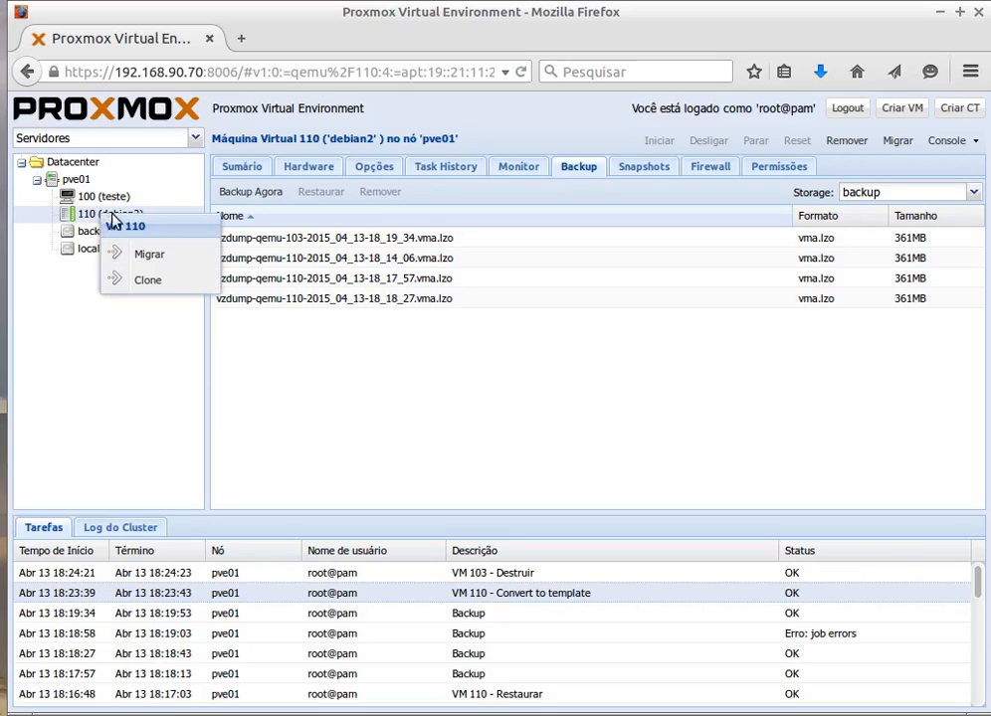
{"action": "left_click", "coordinate": [147, 282]}
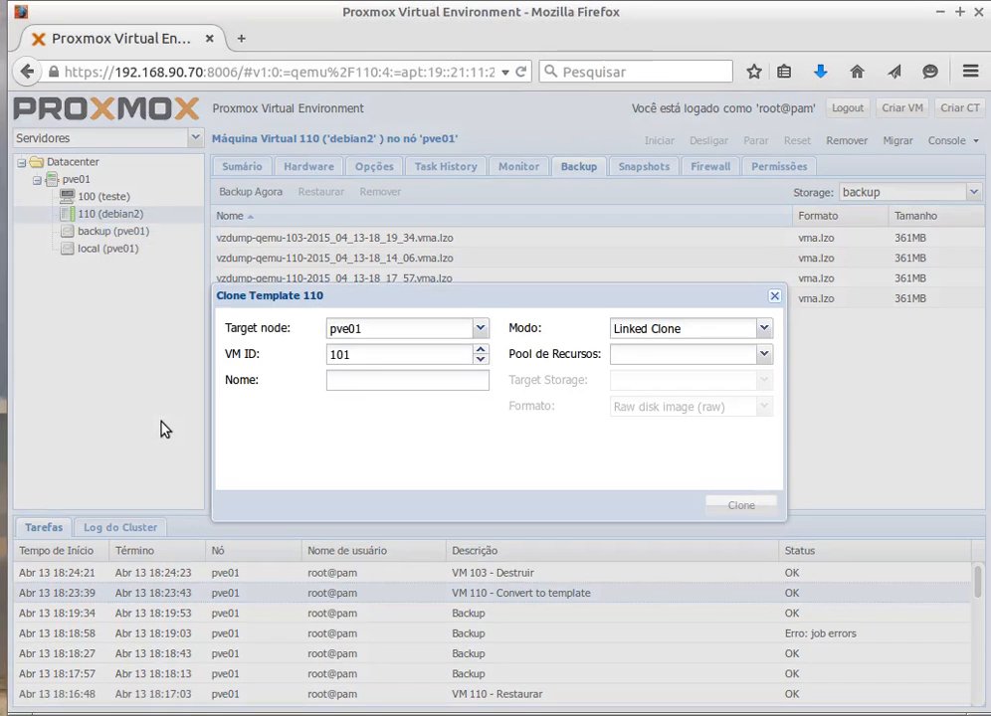
{"action": "left_click_drag", "start_coordinate": [361, 359], "coordinate": [303, 348]}
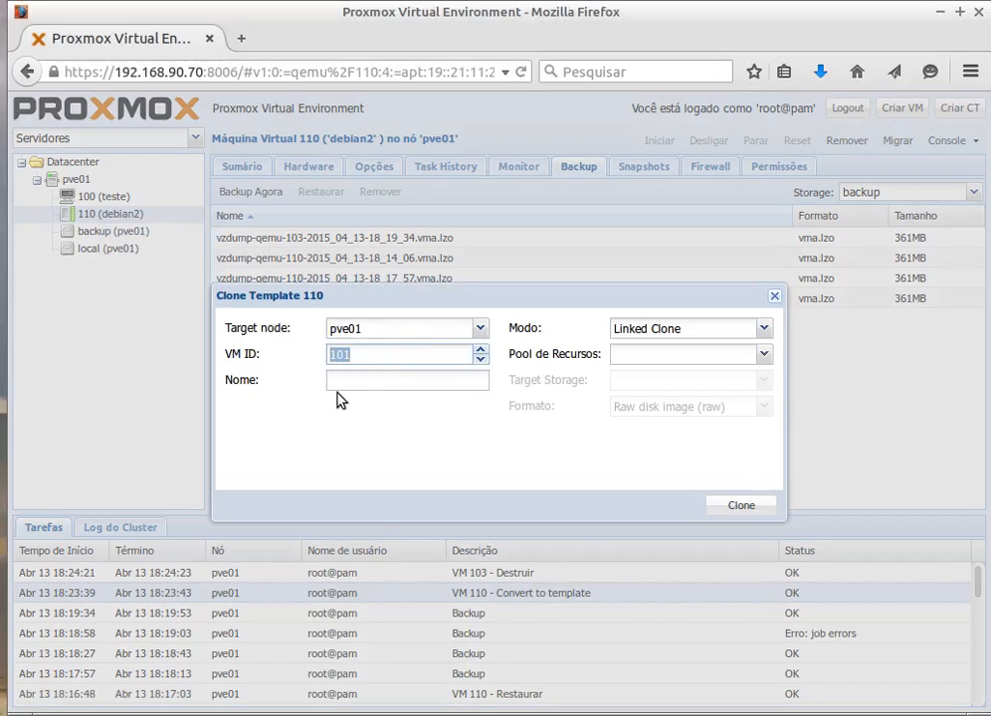
{"action": "type", "text": "102"}
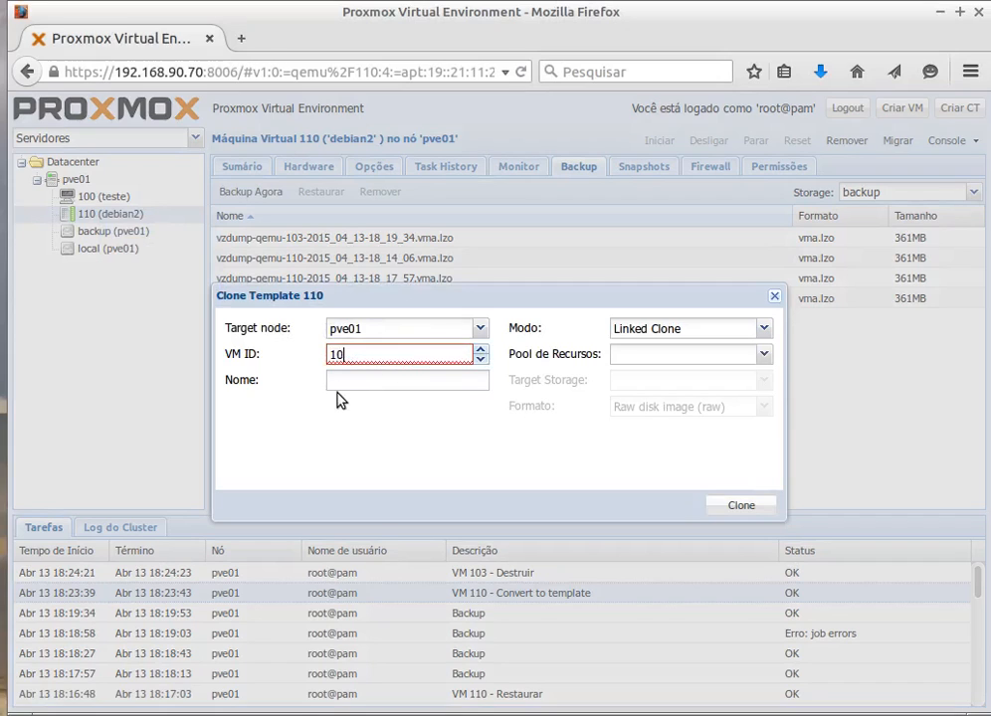
{"action": "left_click", "coordinate": [363, 379]}
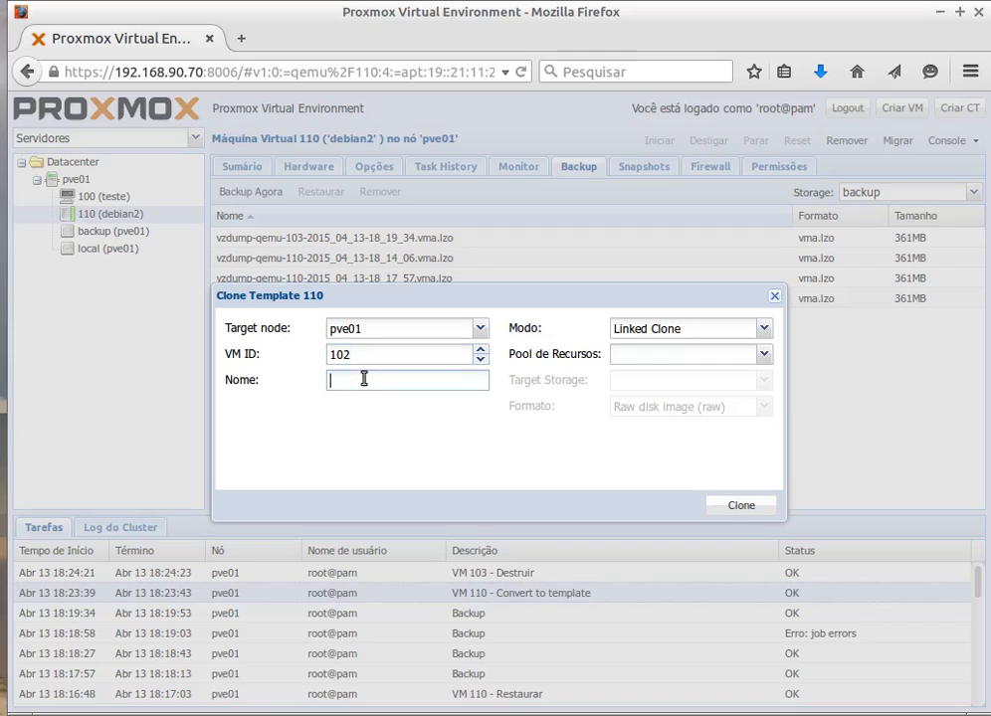
{"action": "type", "text": "deb5"}
- Run the clone of template 110 as a Full Clone on local storage in Raw disk image (raw) format
{"action": "left_click", "coordinate": [765, 329]}
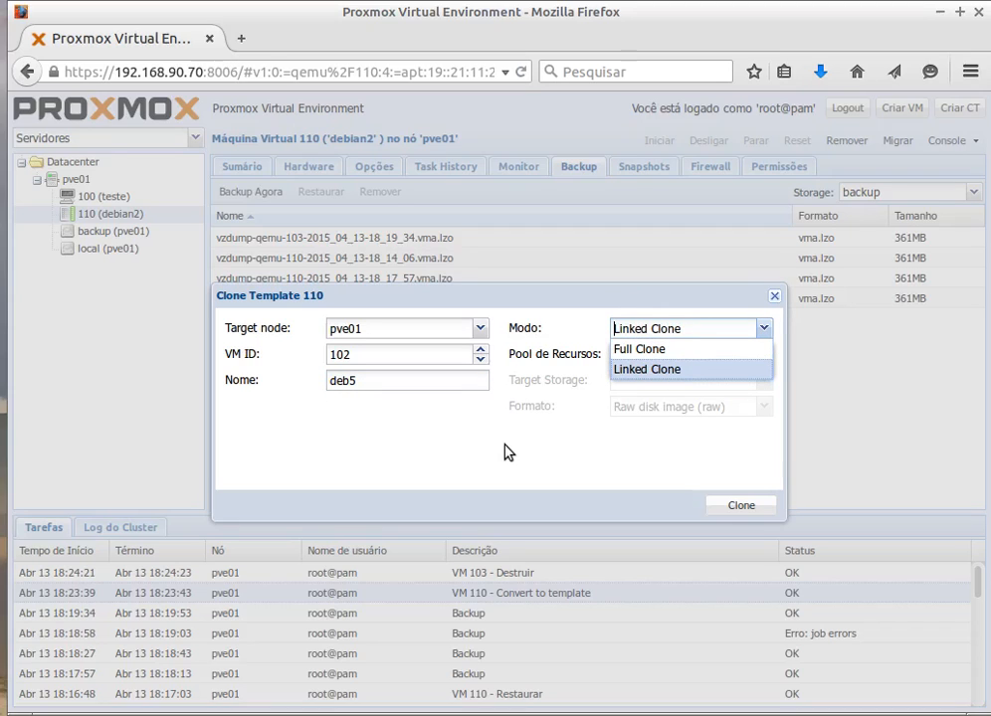
{"action": "left_click", "coordinate": [621, 349]}
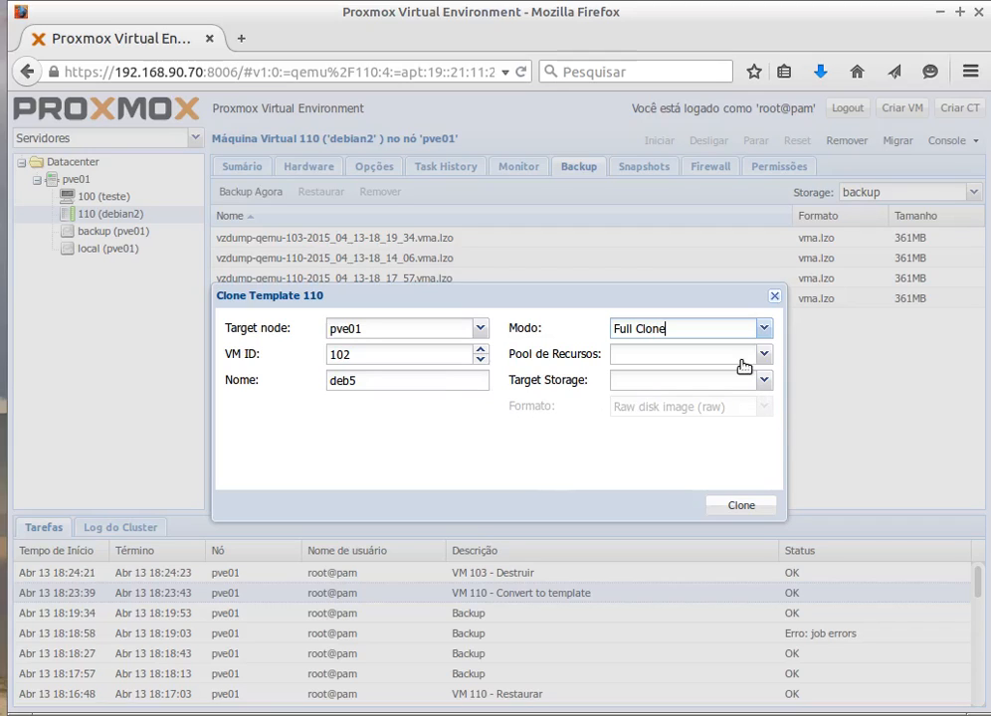
{"action": "left_click", "coordinate": [763, 381]}
{"action": "left_click", "coordinate": [626, 446]}
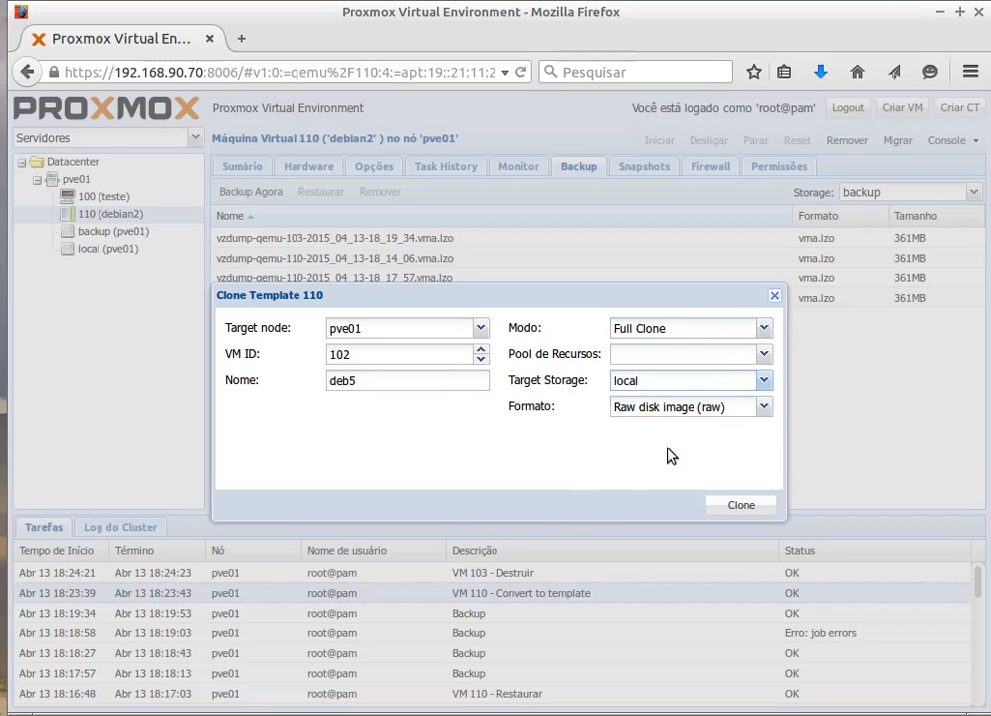
{"action": "left_click", "coordinate": [763, 408]}
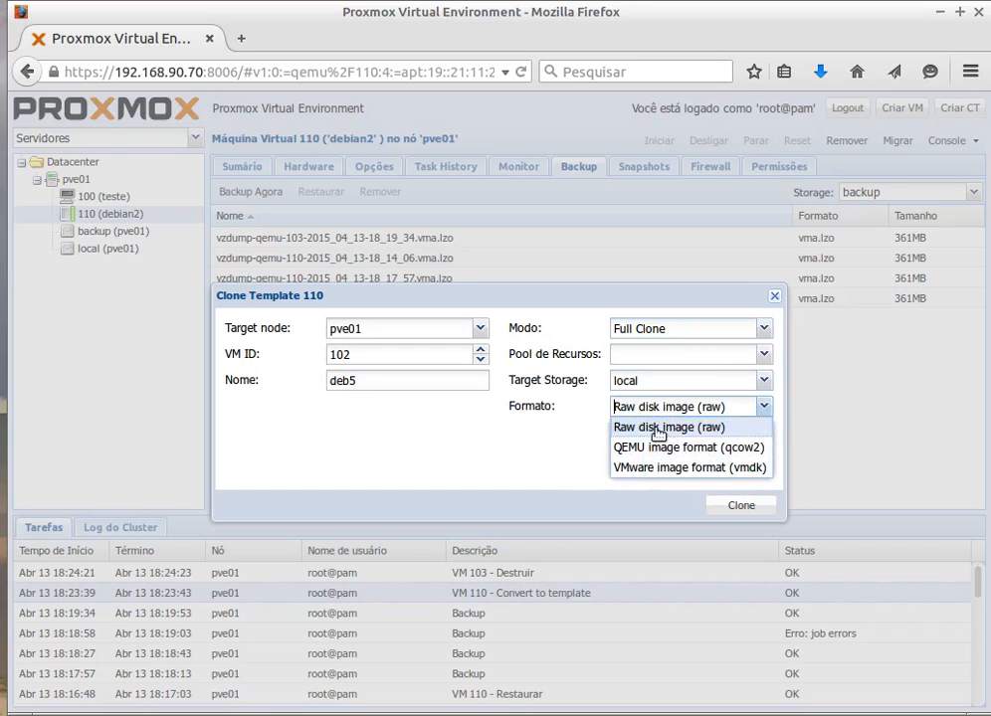
{"action": "left_click", "coordinate": [658, 429]}
{"action": "left_click", "coordinate": [743, 507]}
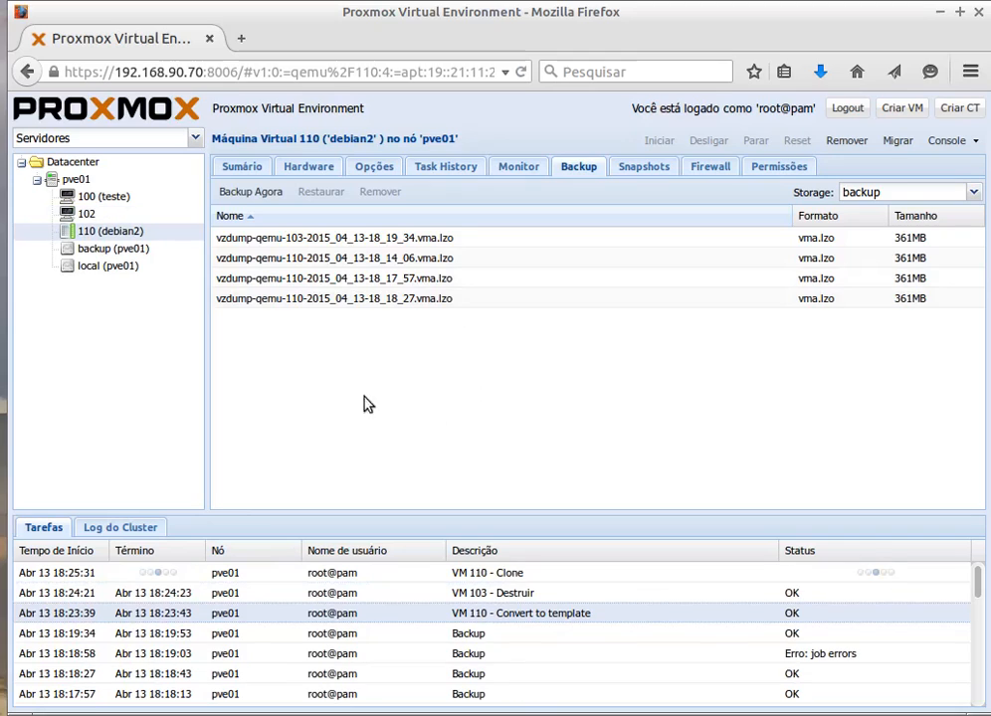
- Compare the summaries of VM 102 (deb5) and template 110 (debian2), and examine the template's hardware
{"action": "left_click", "coordinate": [97, 217]}
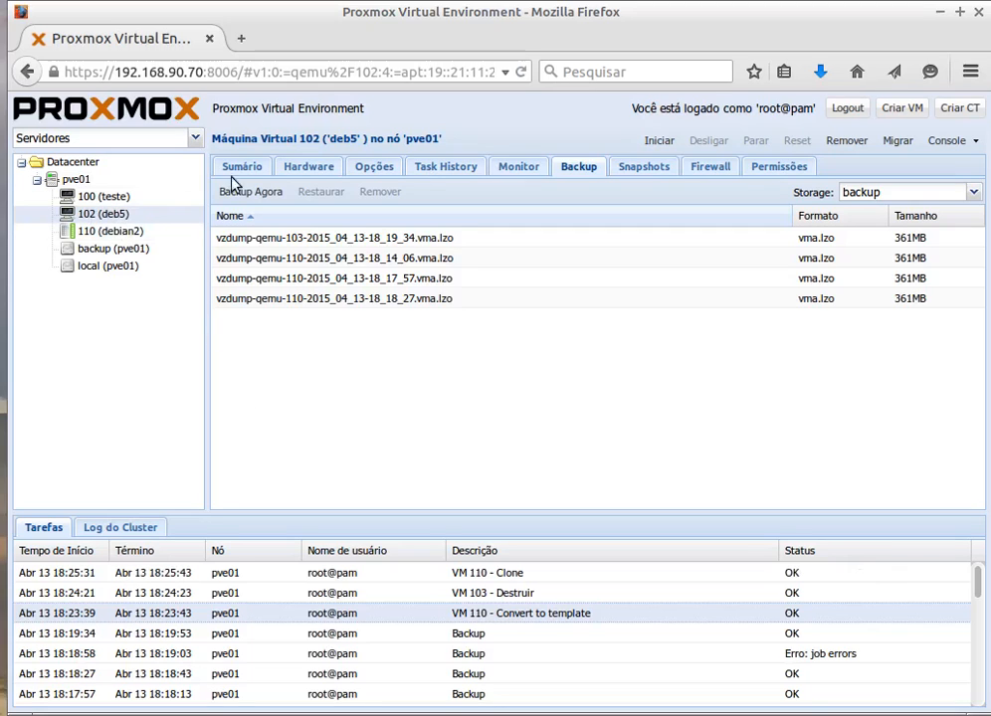
{"action": "left_click", "coordinate": [215, 175]}
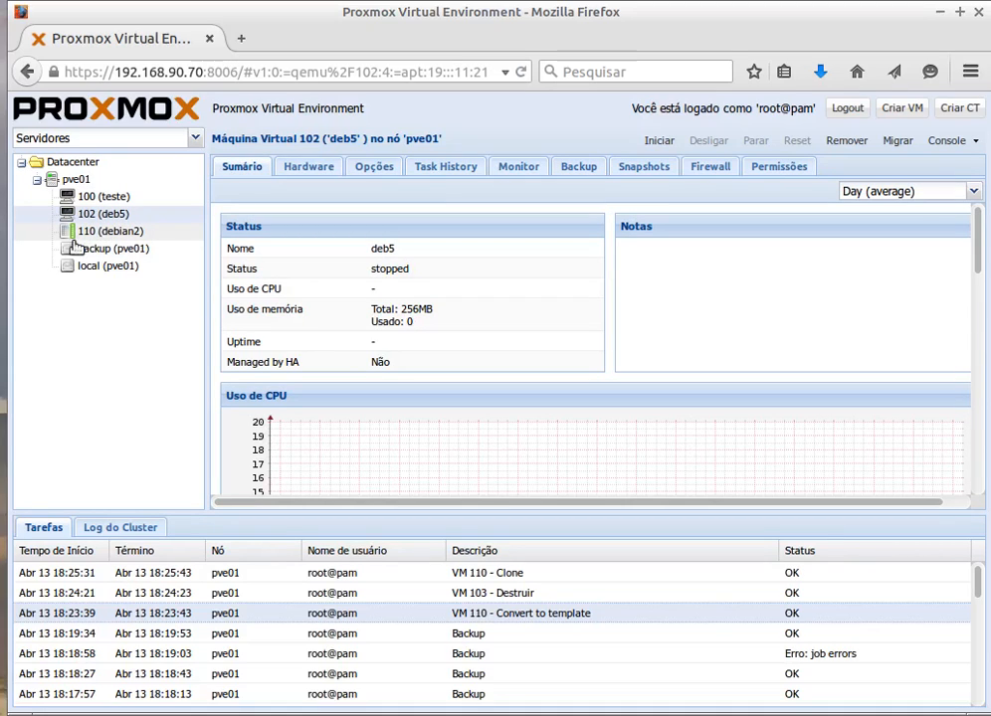
{"action": "left_click", "coordinate": [104, 232]}
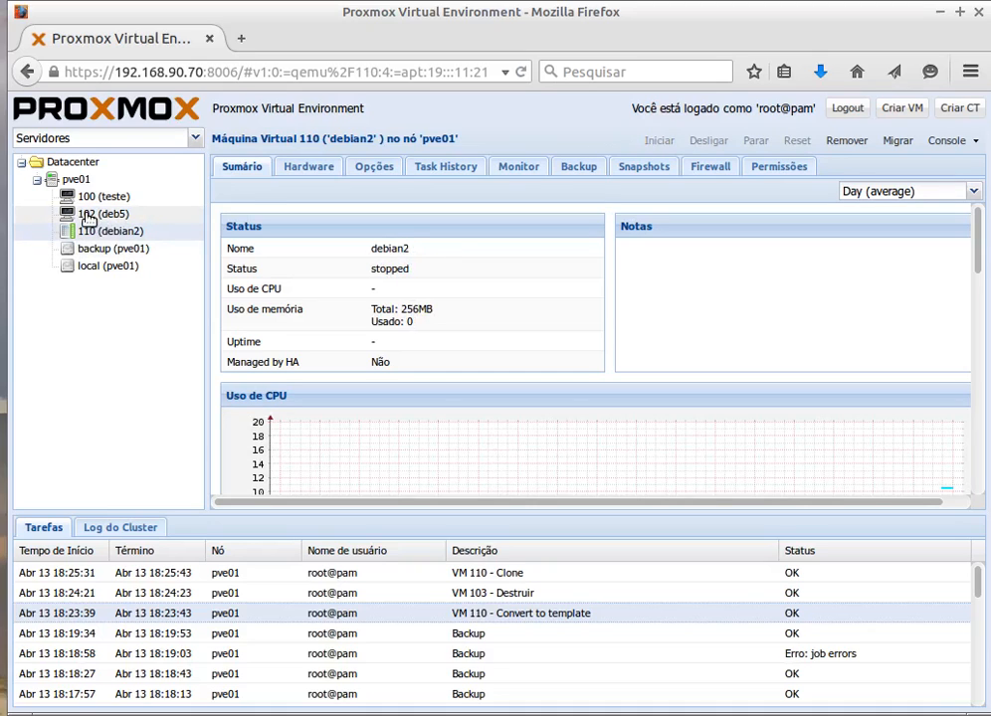
{"action": "left_click", "coordinate": [88, 219]}
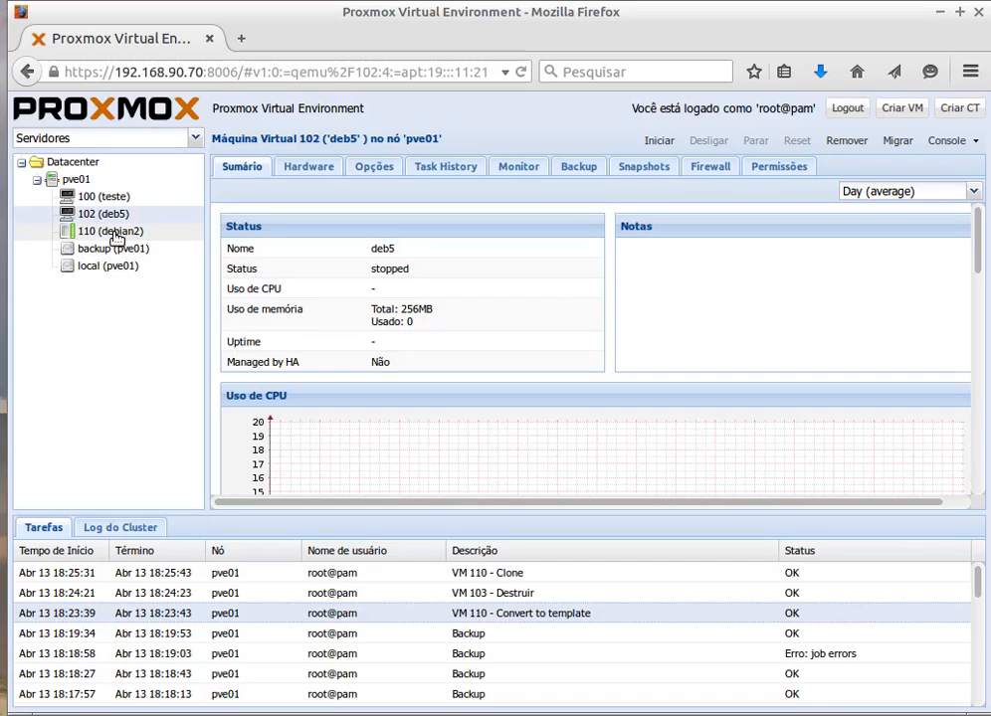
{"action": "left_click", "coordinate": [107, 231]}
{"action": "left_click", "coordinate": [308, 167]}
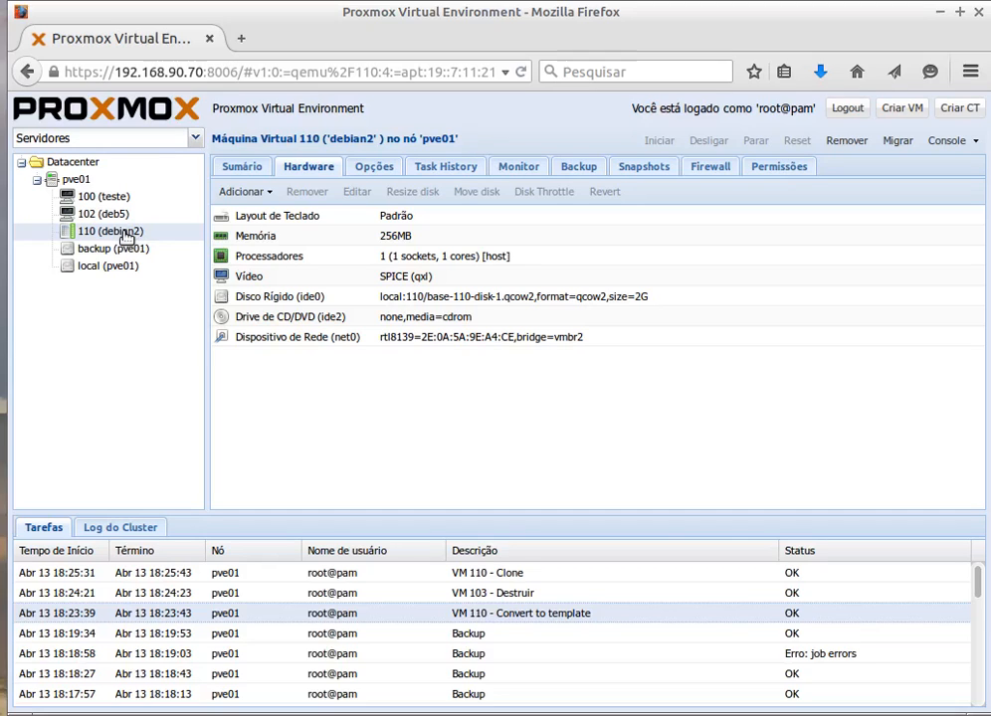
- Create a Linked Clone of template 110 (debian2) with VM ID 101 and the name deb9
{"action": "right_click", "coordinate": [126, 232]}
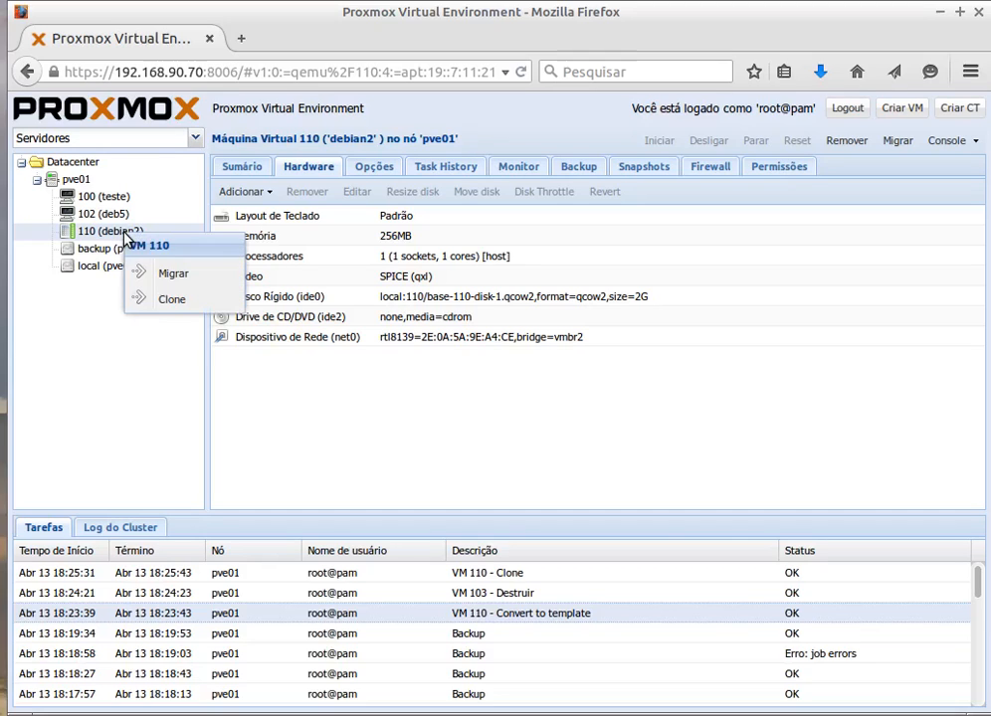
{"action": "left_click", "coordinate": [175, 299]}
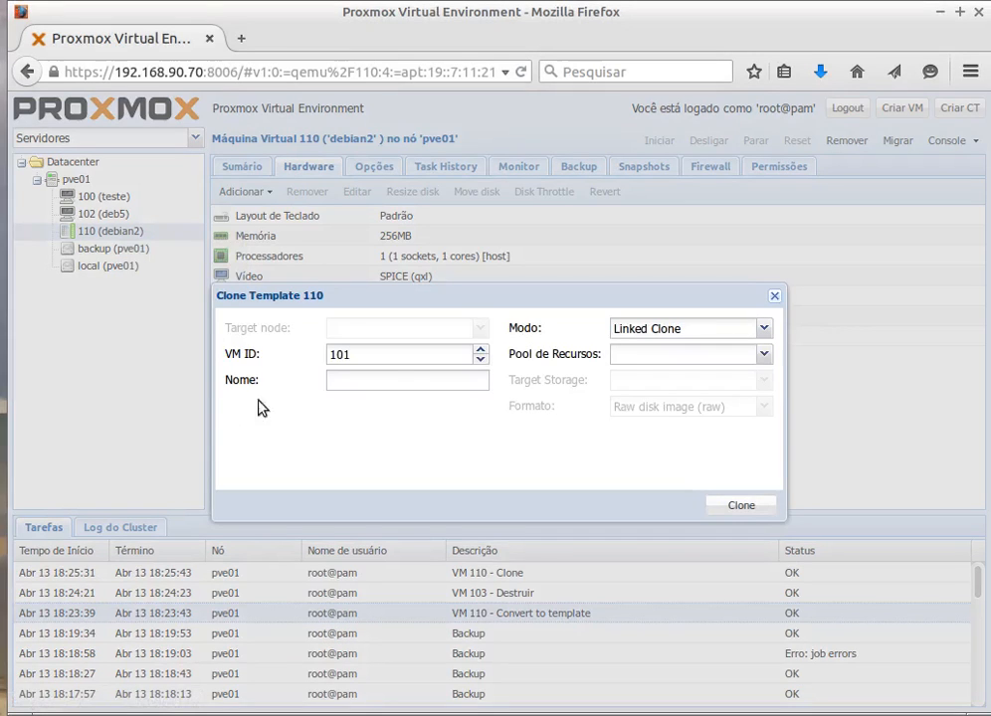
{"action": "left_click", "coordinate": [365, 385]}
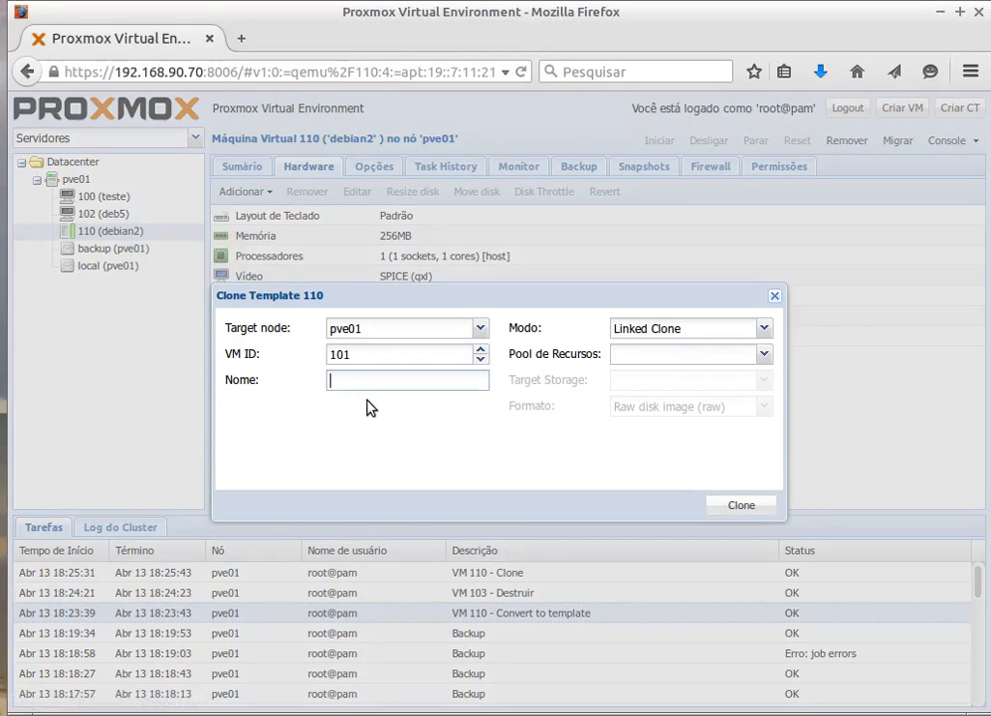
{"action": "type", "text": "deb9"}
{"action": "left_click", "coordinate": [762, 328]}
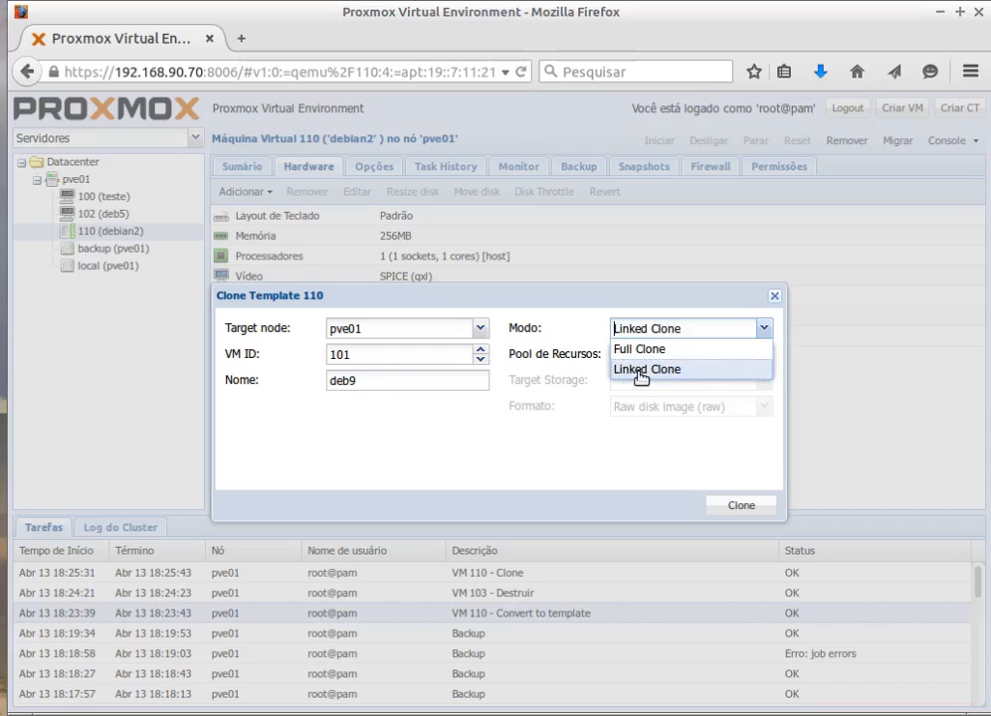
{"action": "left_click", "coordinate": [641, 372]}
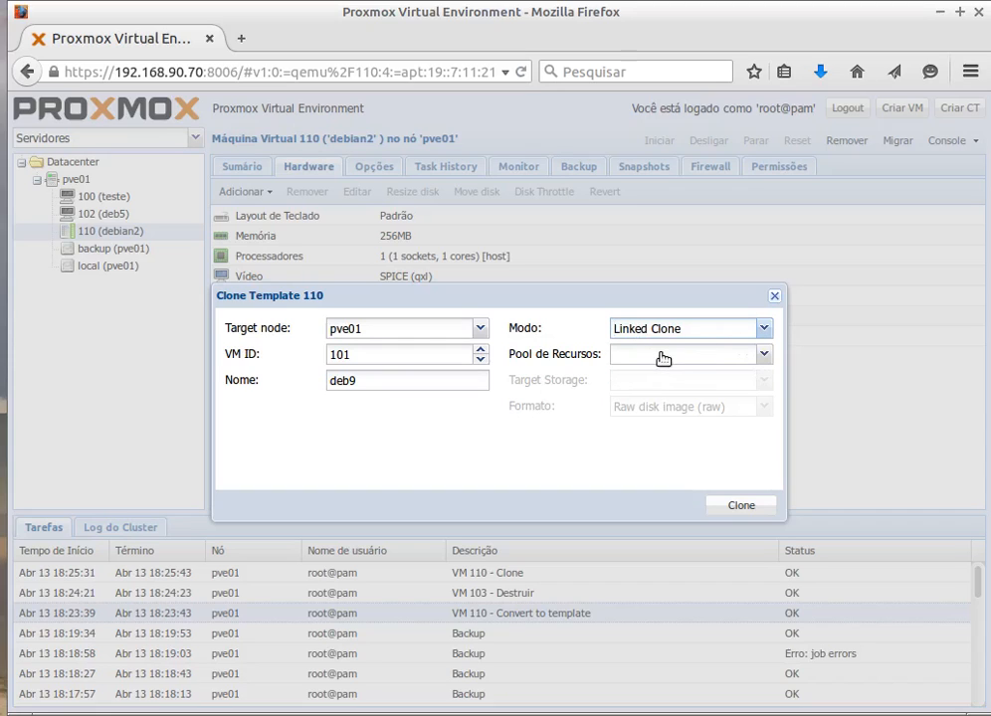
{"action": "left_click", "coordinate": [737, 504]}
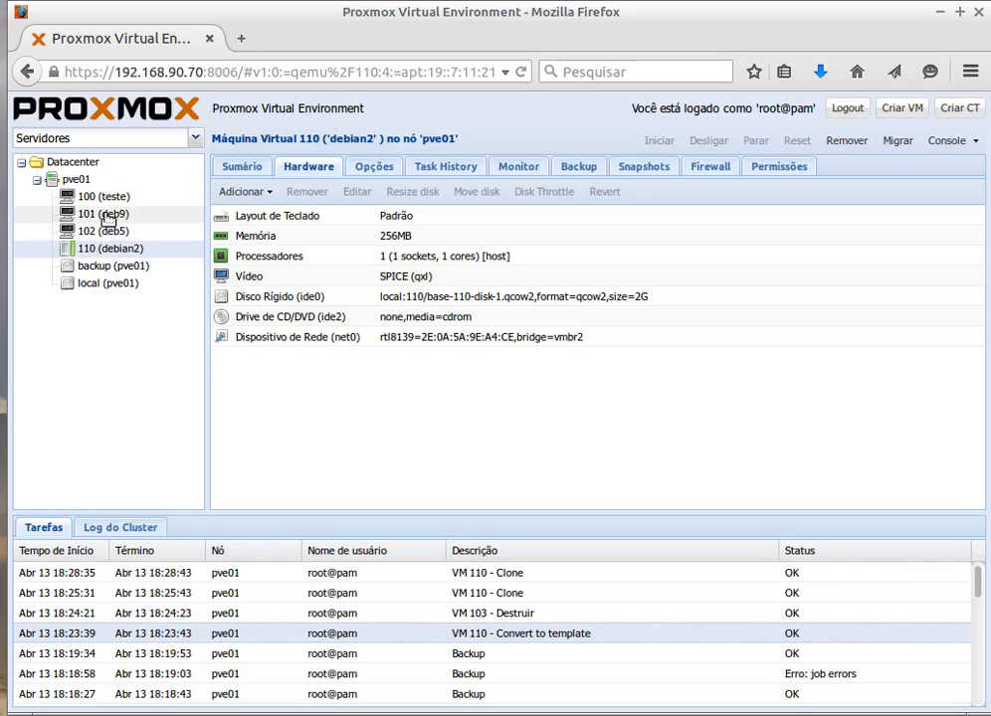
- Compare the hard disk entries of linked clone 101 (deb9), full clone 102 (deb5) and template 110 (debian2)
{"action": "left_click", "coordinate": [110, 219]}
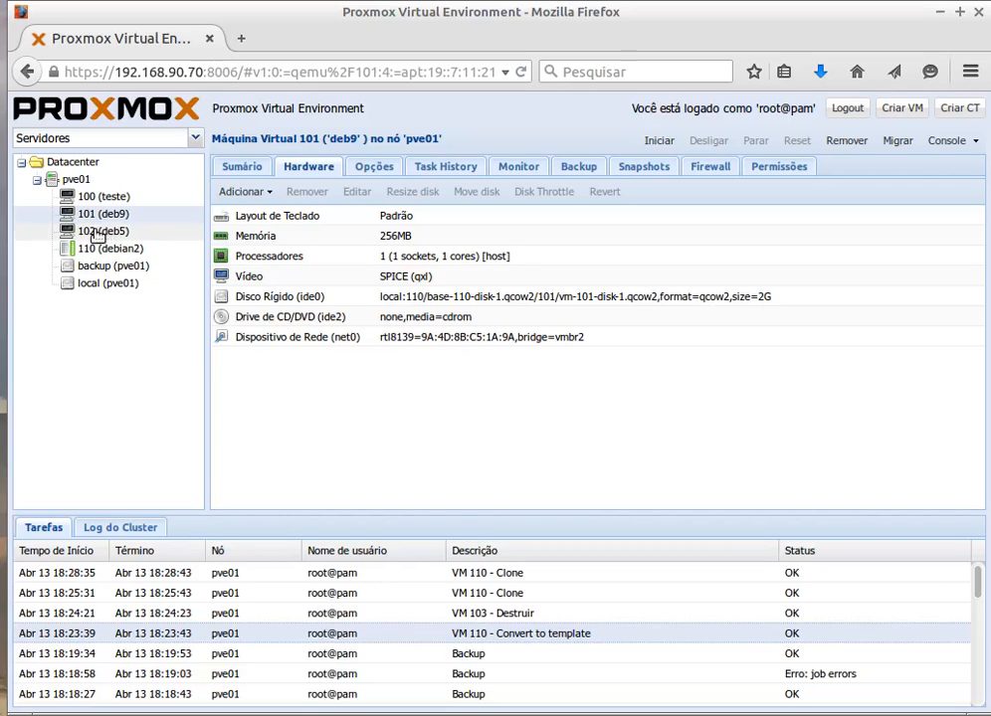
{"action": "left_click", "coordinate": [86, 232]}
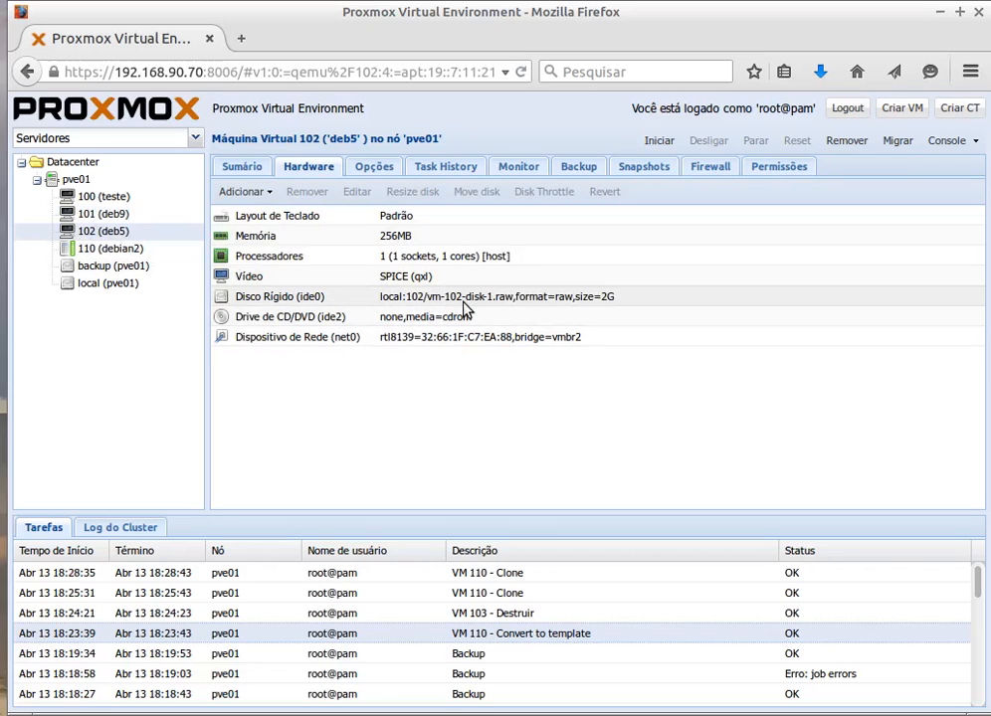
{"action": "left_click", "coordinate": [108, 218]}
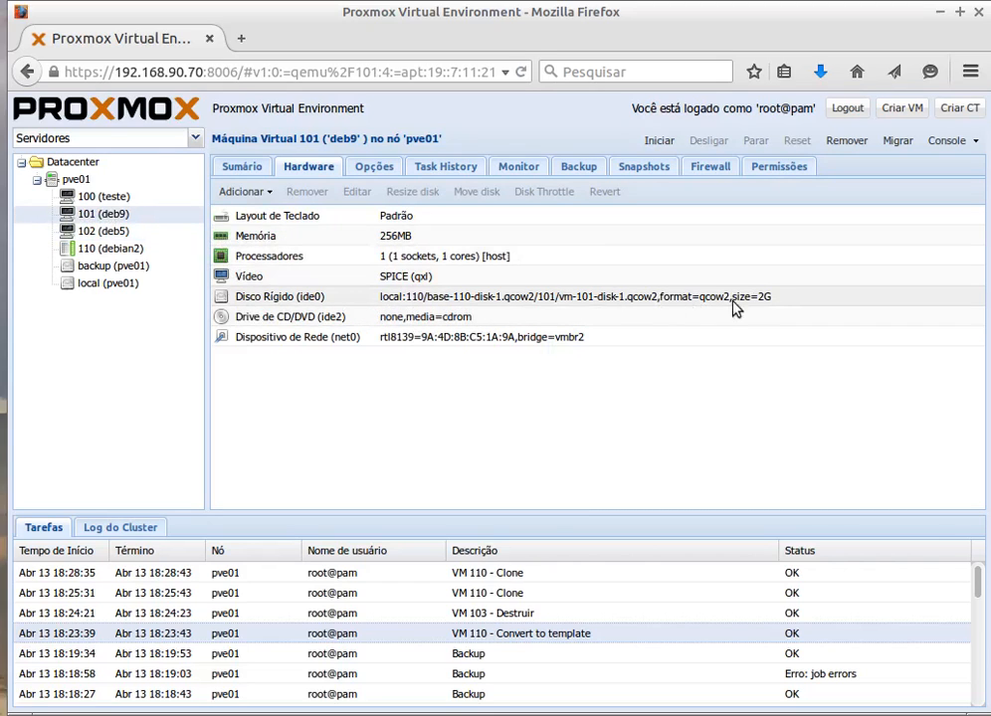
{"action": "left_click", "coordinate": [459, 300]}
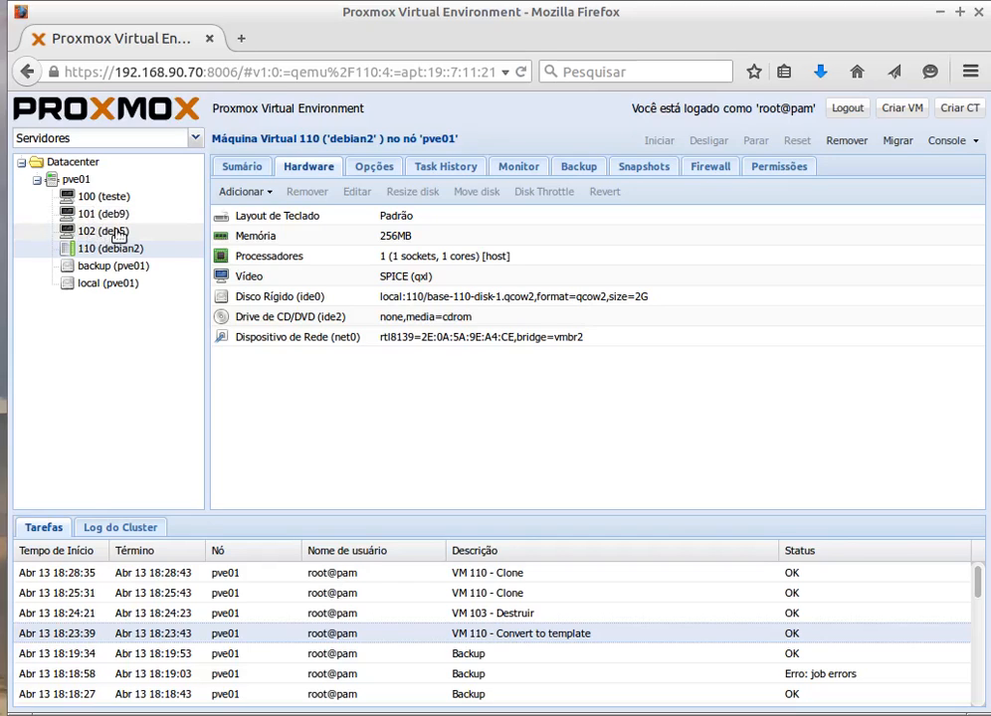
{"action": "left_click", "coordinate": [130, 234]}
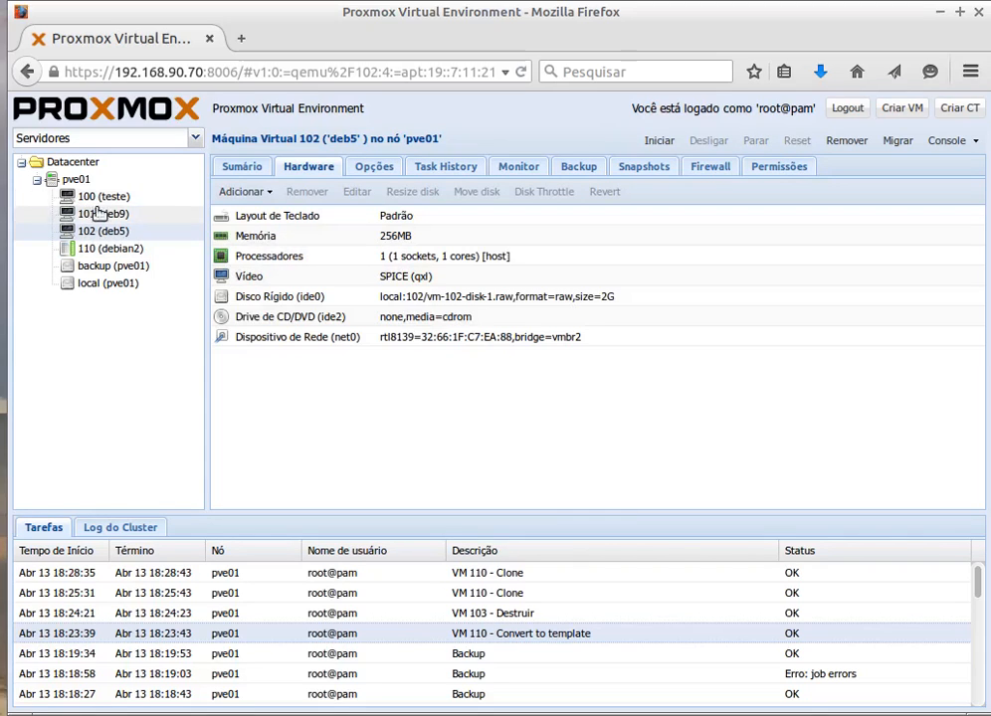
{"action": "left_click", "coordinate": [104, 213]}
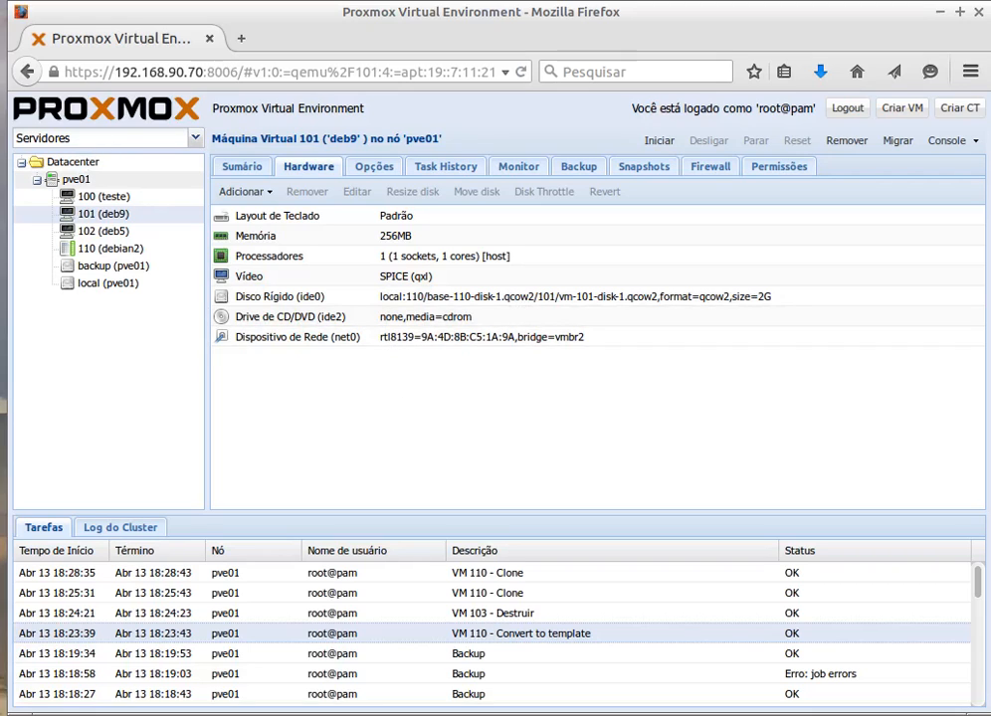
- View node pve01, and switch to the terminal to review the "Aula de Hoje" topic list through Templates
{"action": "left_click", "coordinate": [75, 179]}
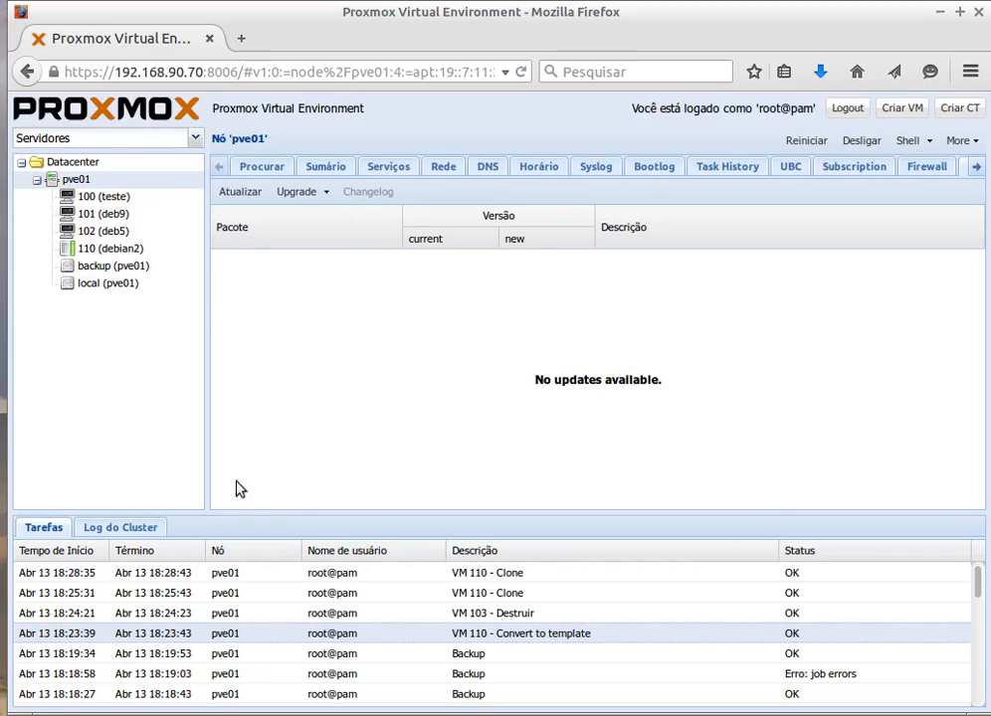
{"action": "left_click", "coordinate": [164, 714]}
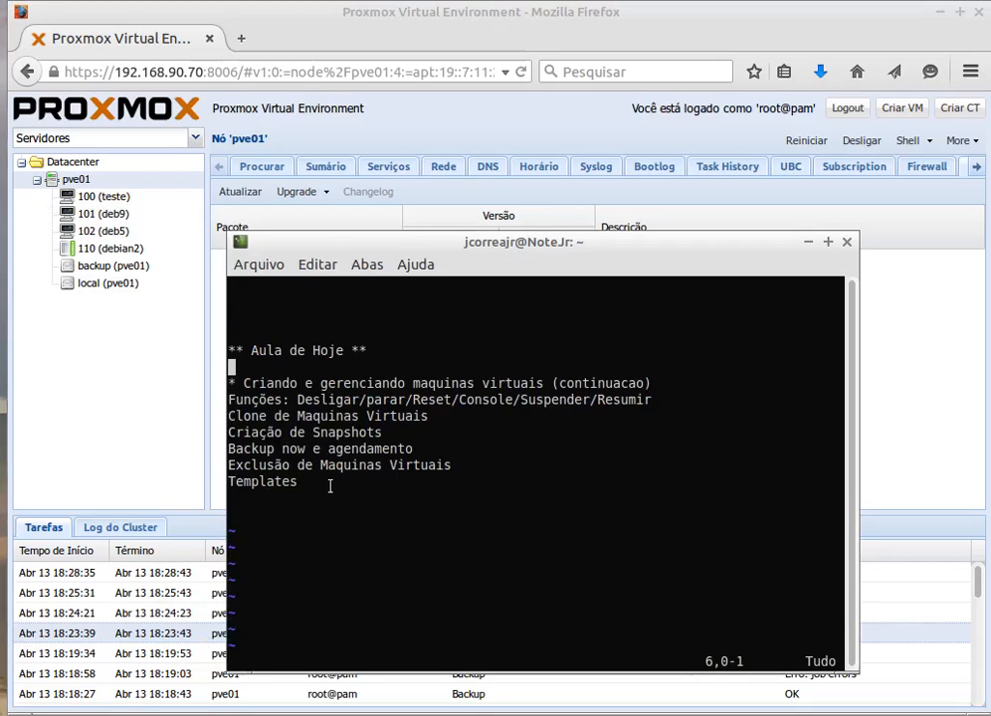
{"action": "double_click", "coordinate": [330, 486]}
{"action": "left_click", "coordinate": [314, 486]}
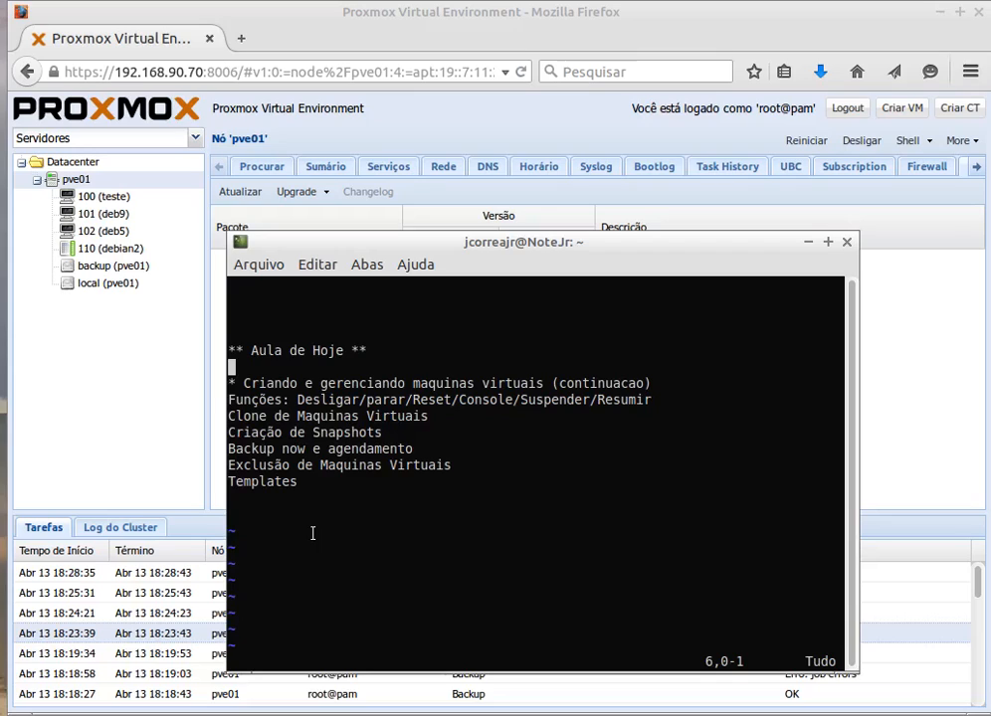
{"action": "key", "text": "alt+Tab"}
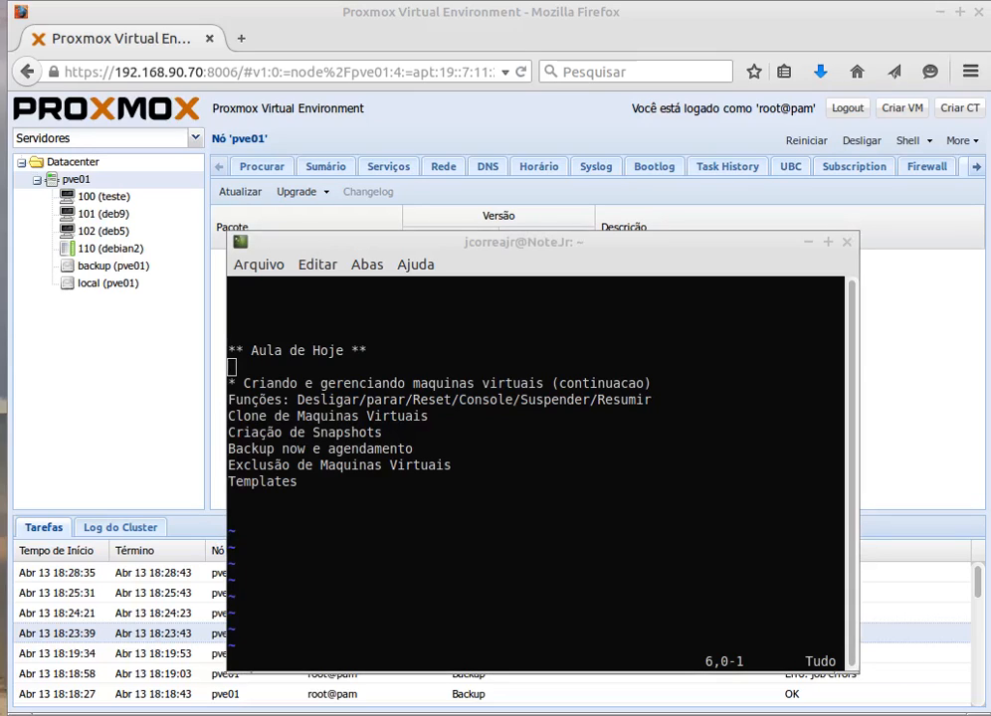